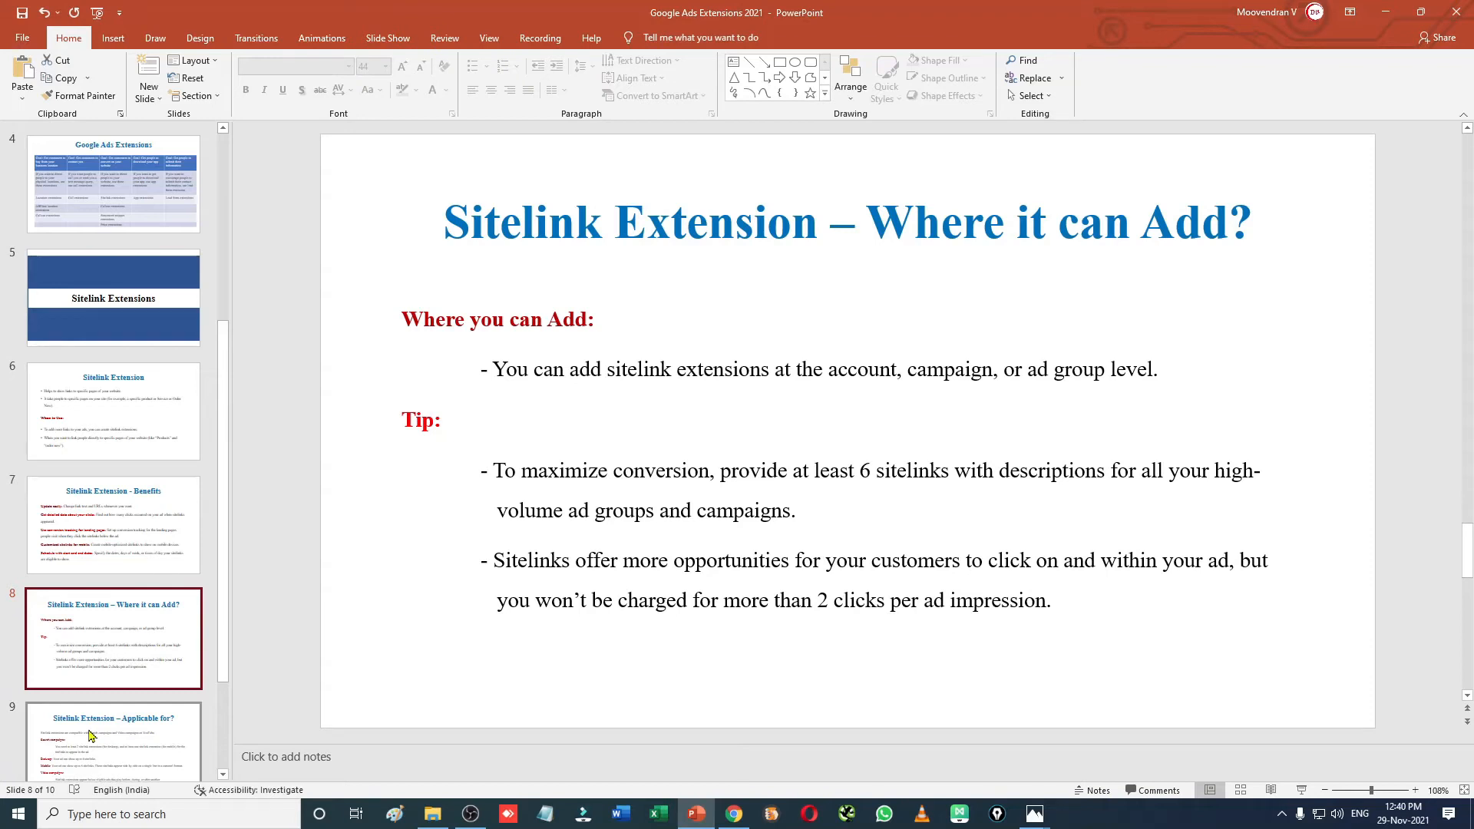
- Review the Sitelink Extension applicability slide, the mobile scrollable-sitelinks example image in Photos, and the sitelink cost slide
click(90, 735)
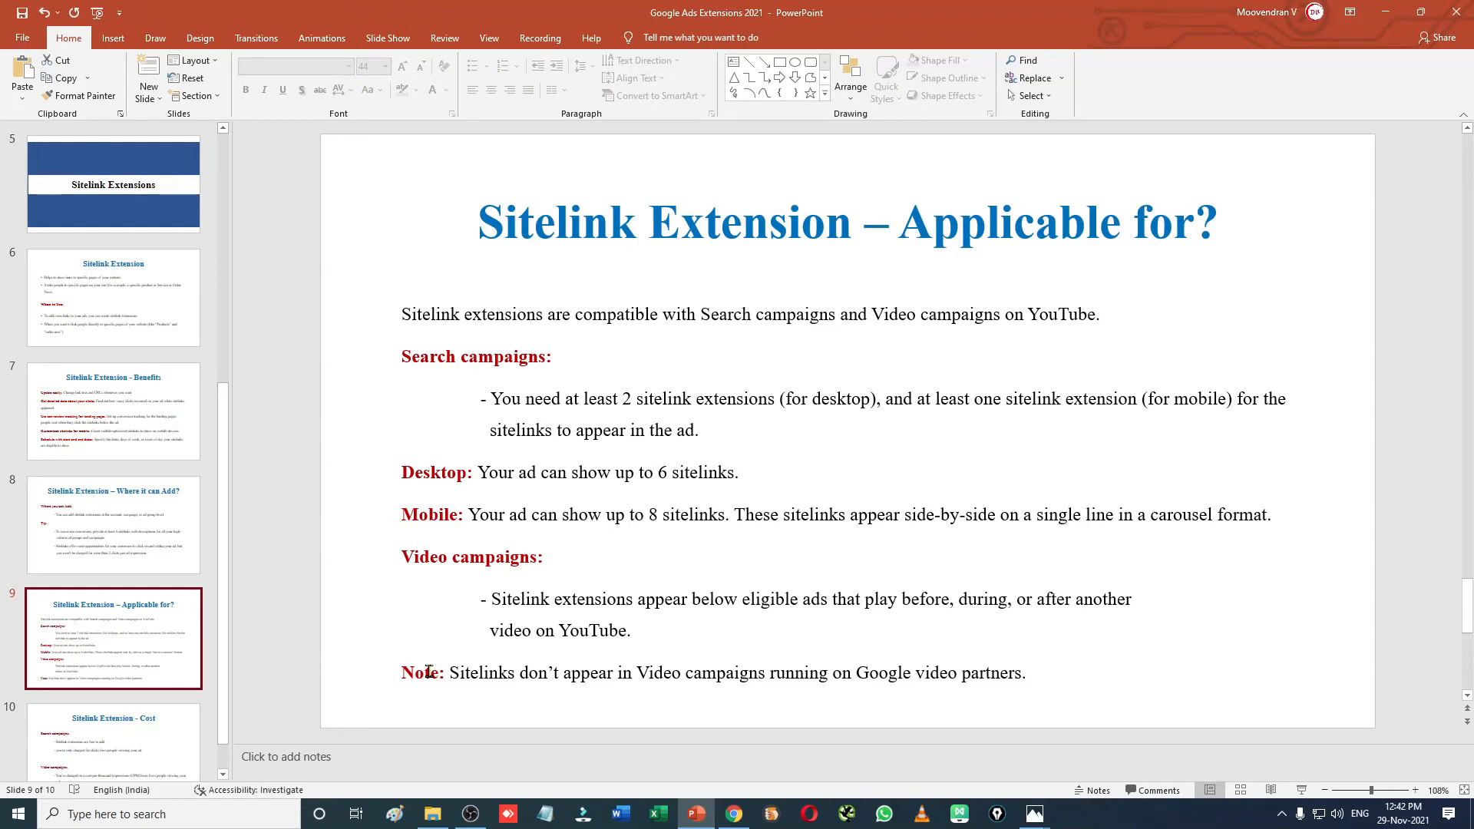
key(alt+Tab)
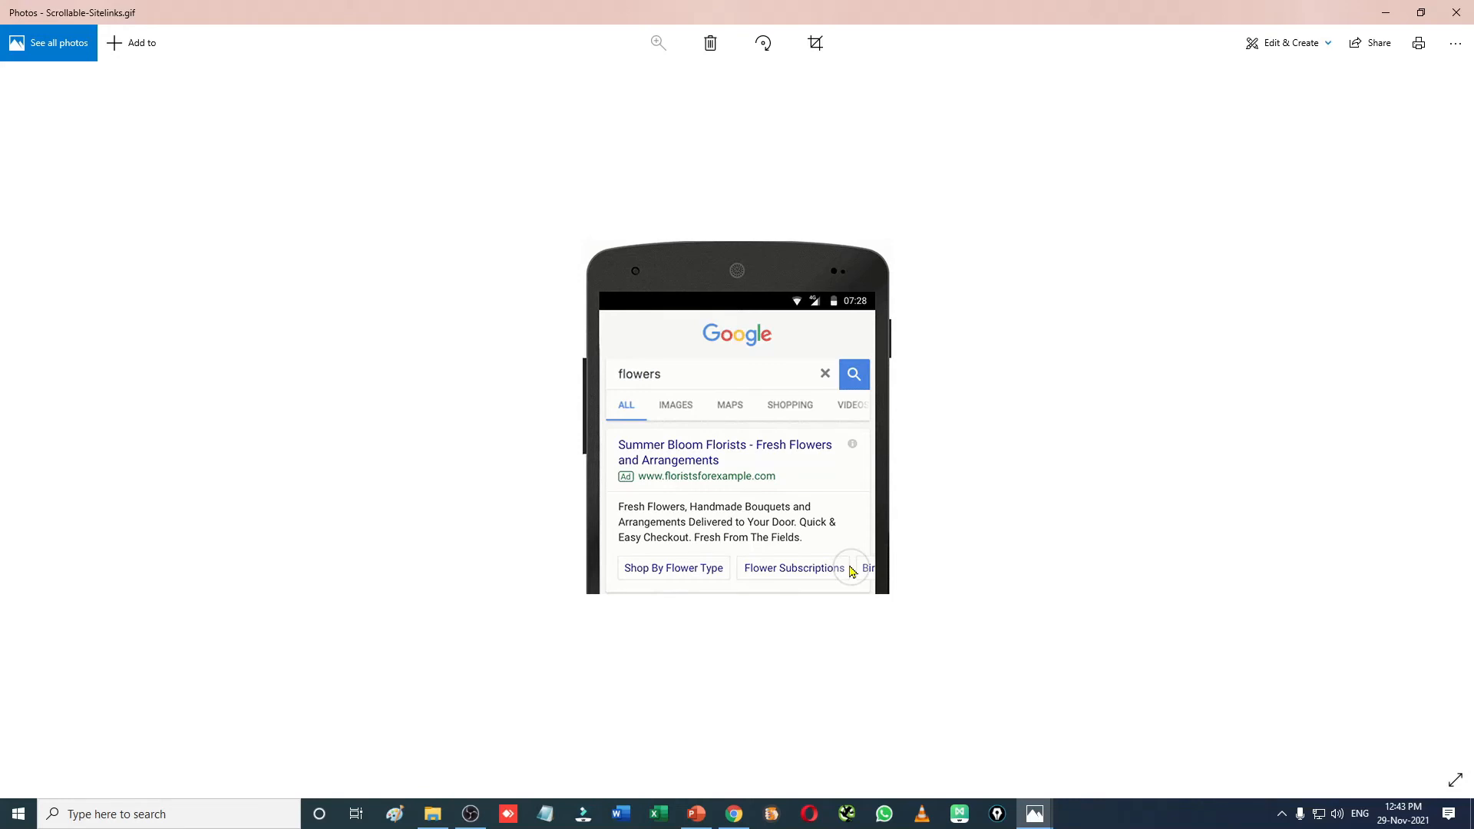
key(alt+Tab)
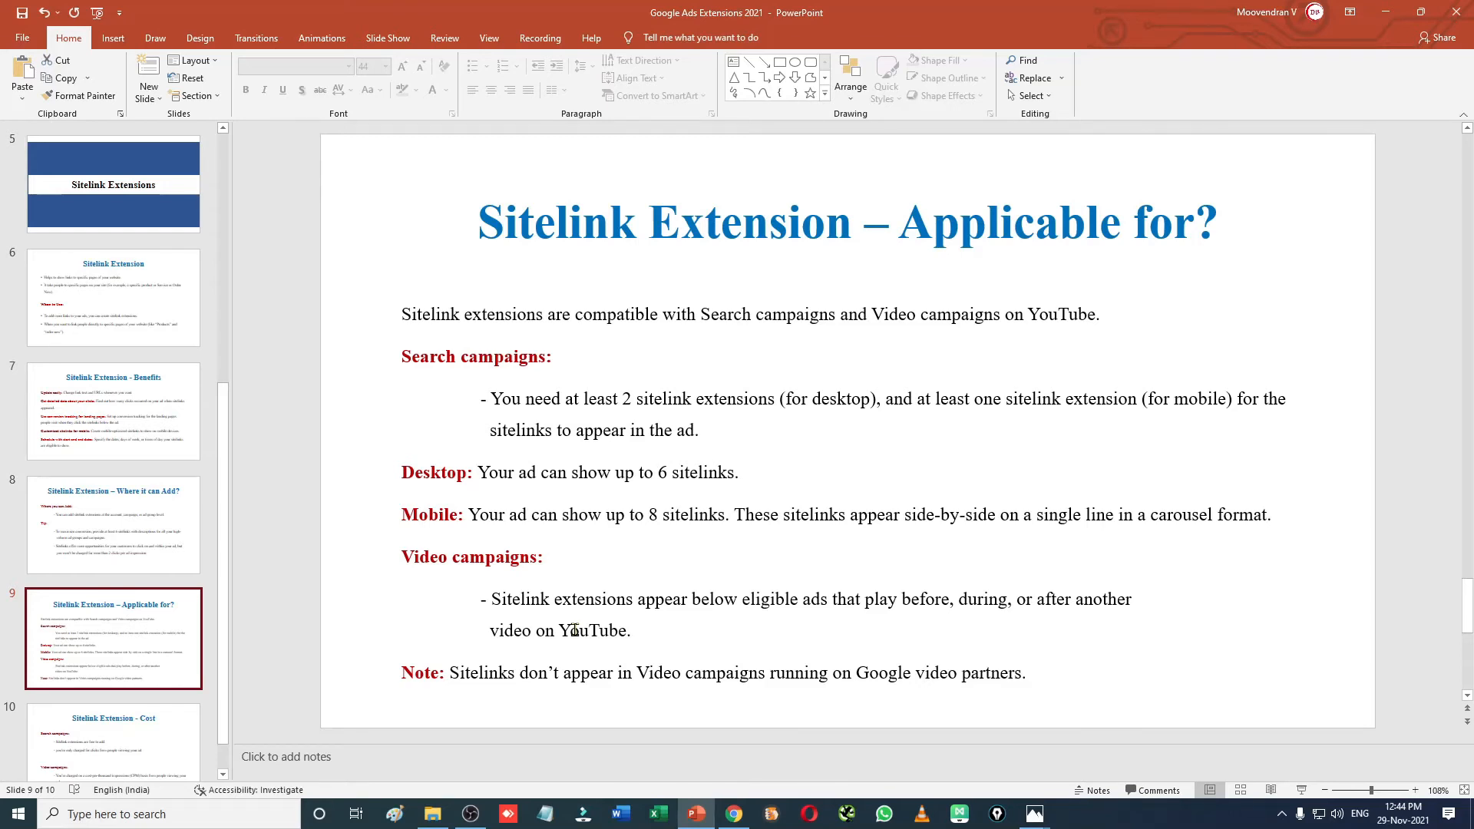
click(138, 727)
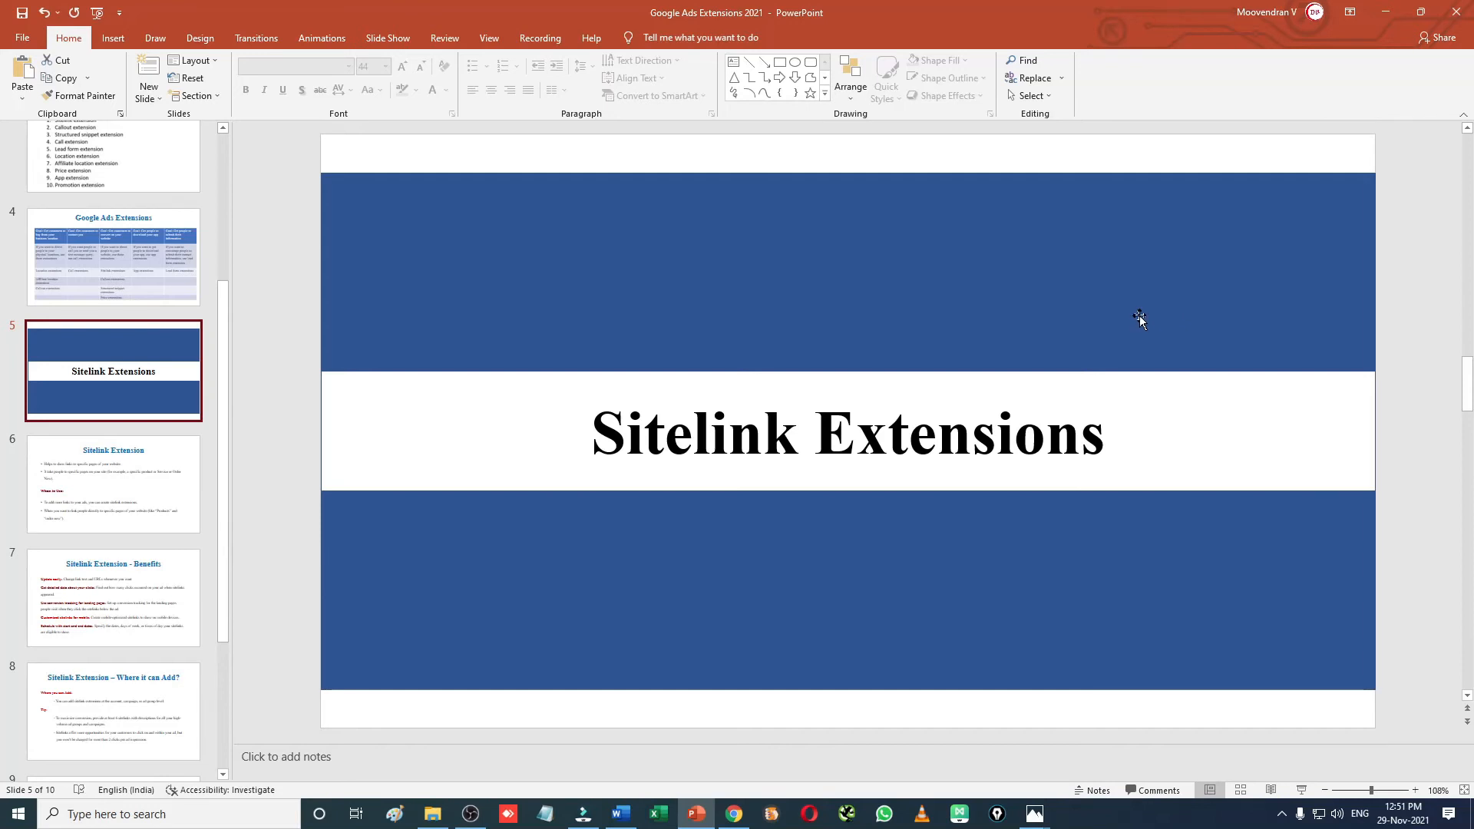
- Switch to Chrome, open ads.google.com, and sign in to the last Google Ads account listed
click(739, 812)
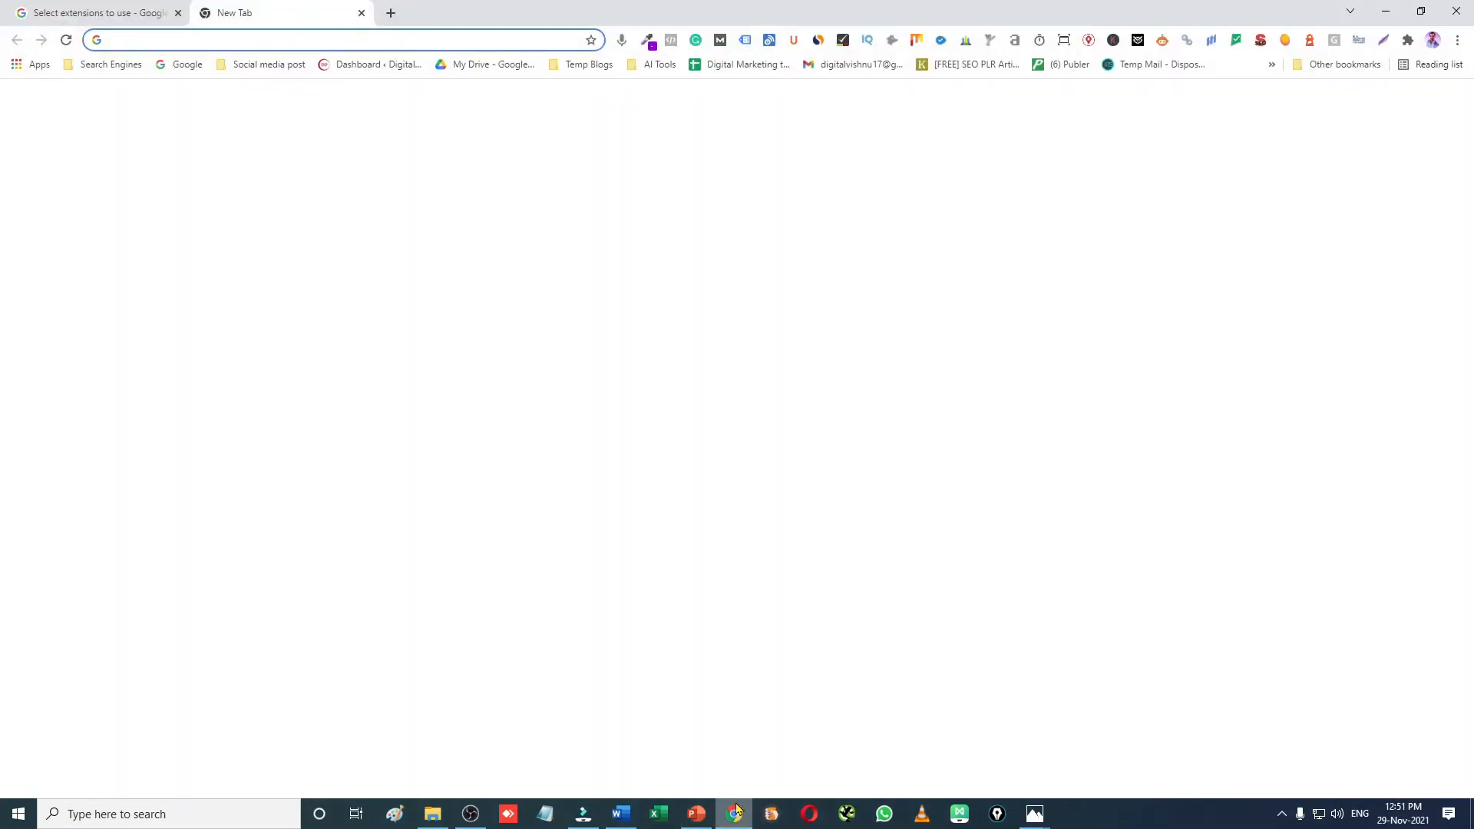
text(ads)
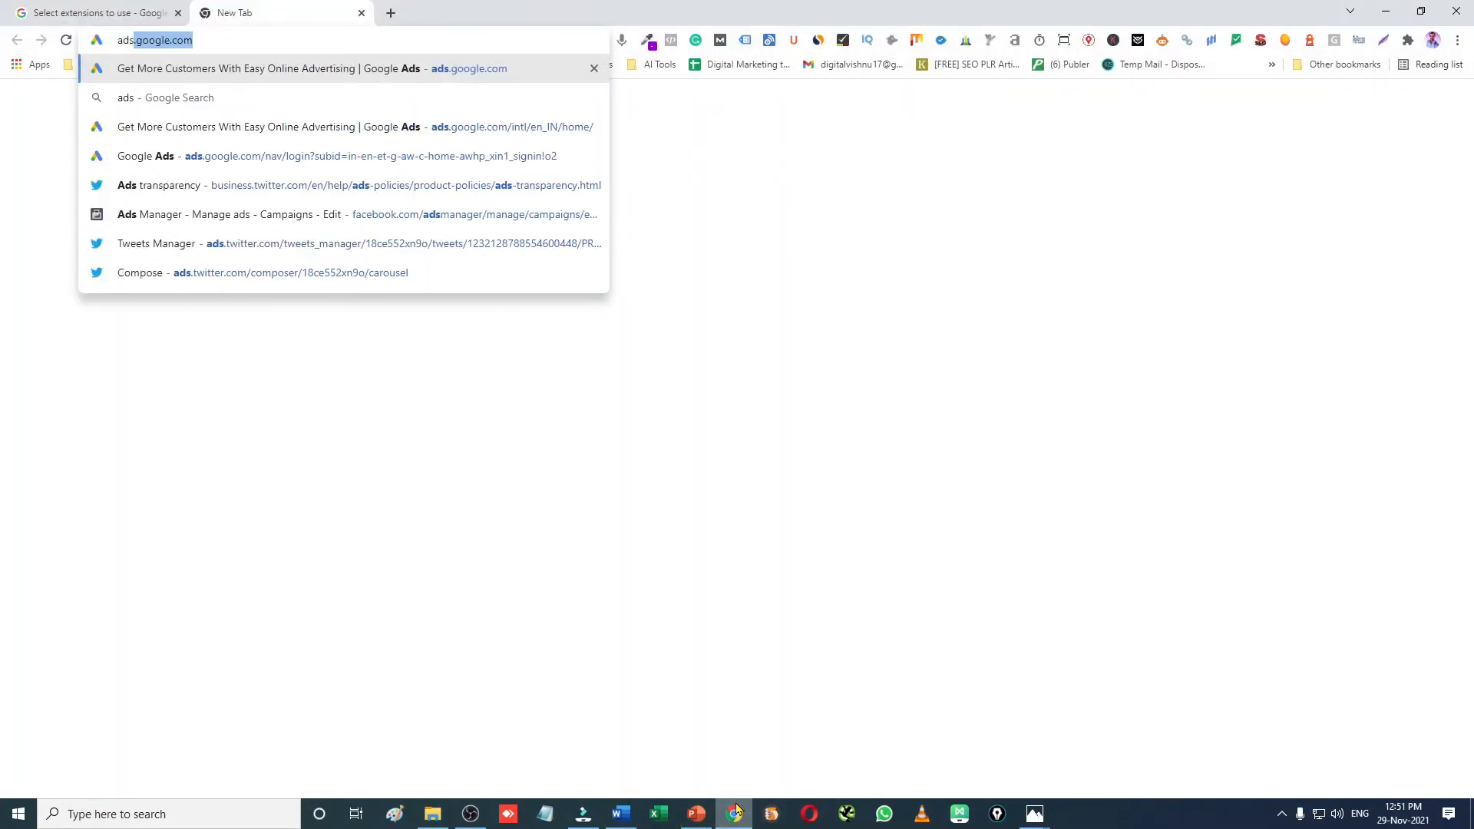
key(Return)
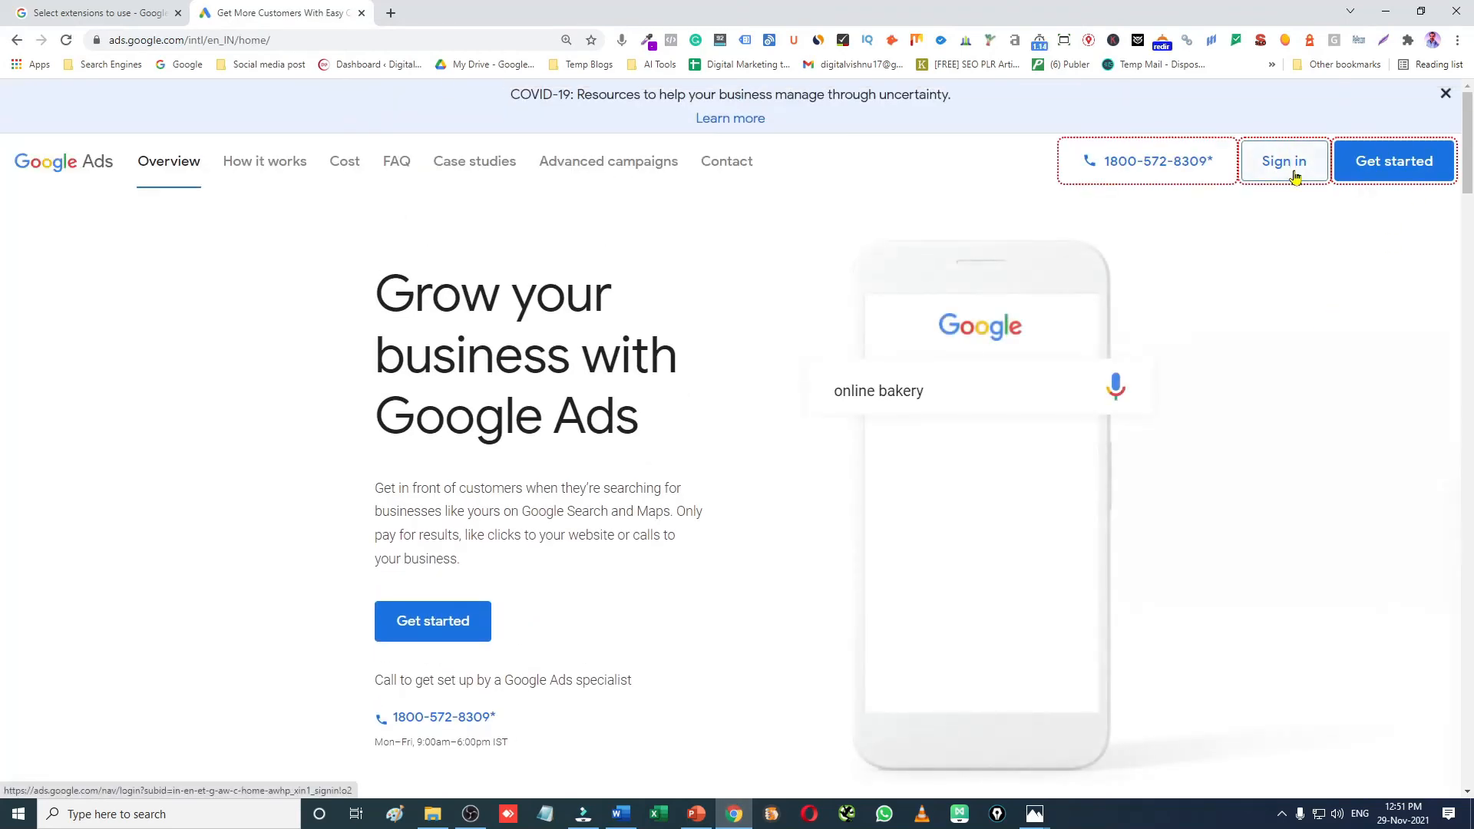
click(1295, 176)
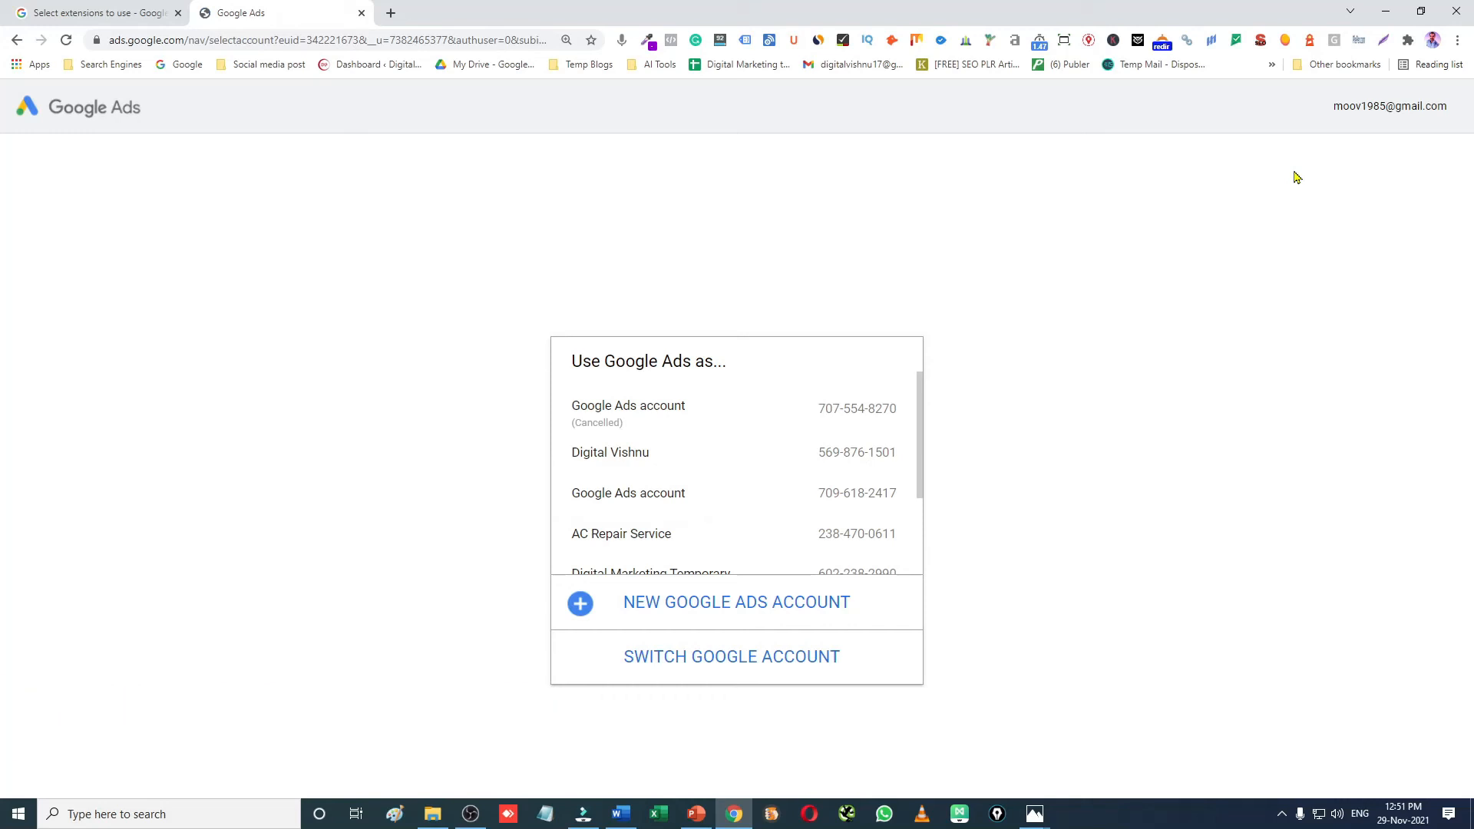
scroll(847, 434, down, 3)
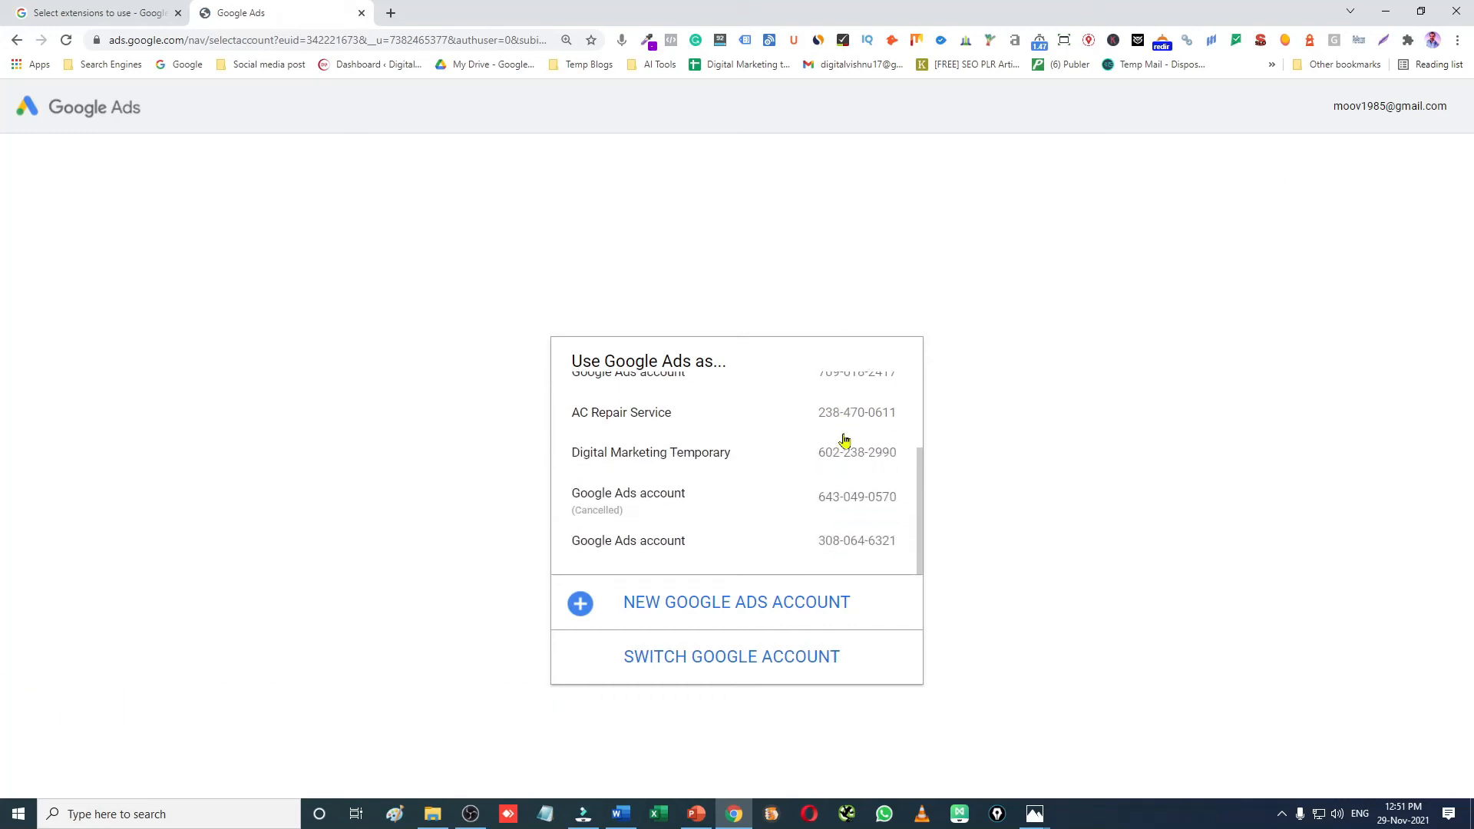
click(707, 555)
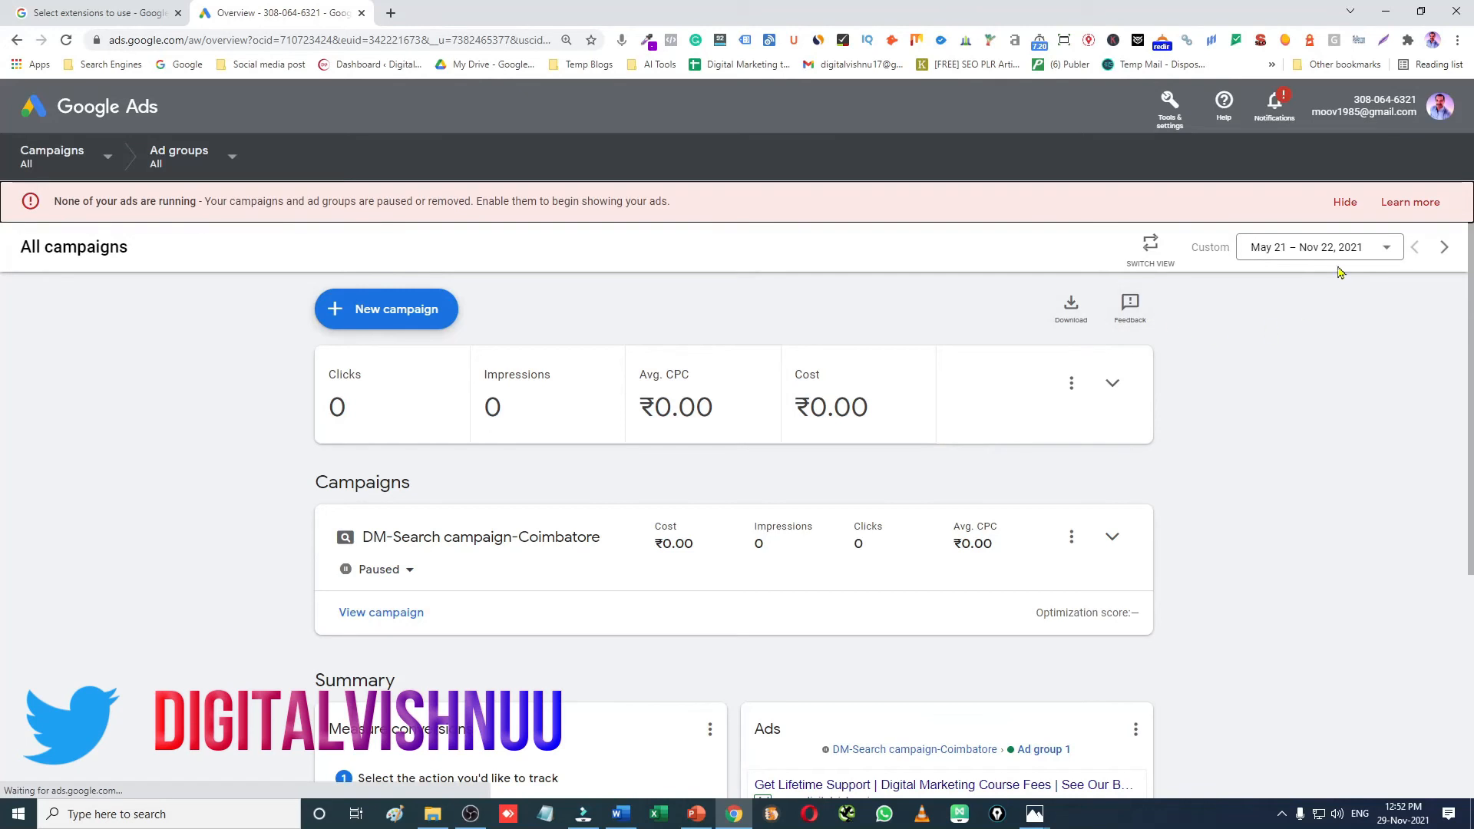
- Dismiss the notice about no running ads and open the Extensions page for all campaigns
click(1346, 201)
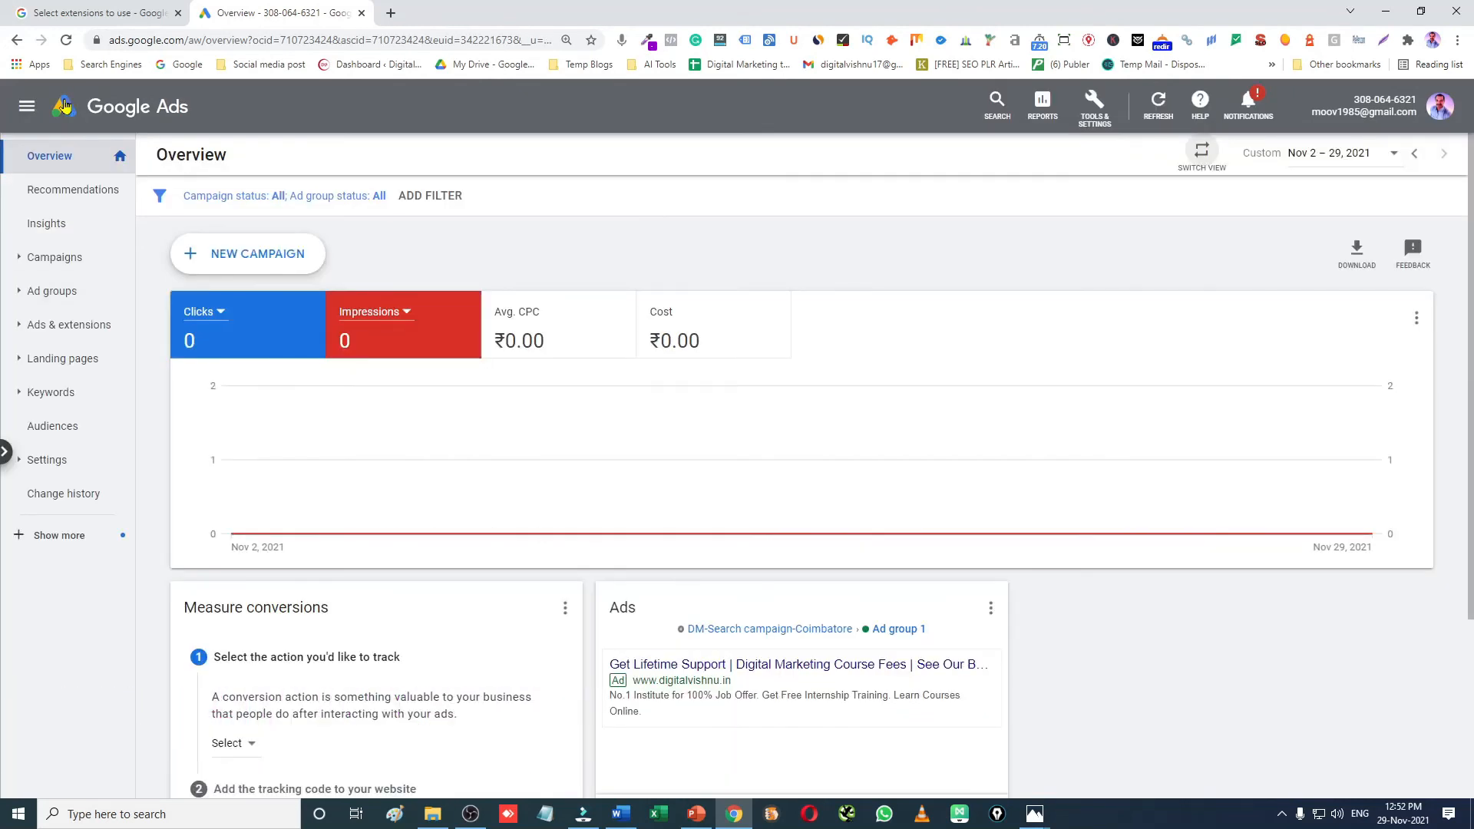
click(59, 326)
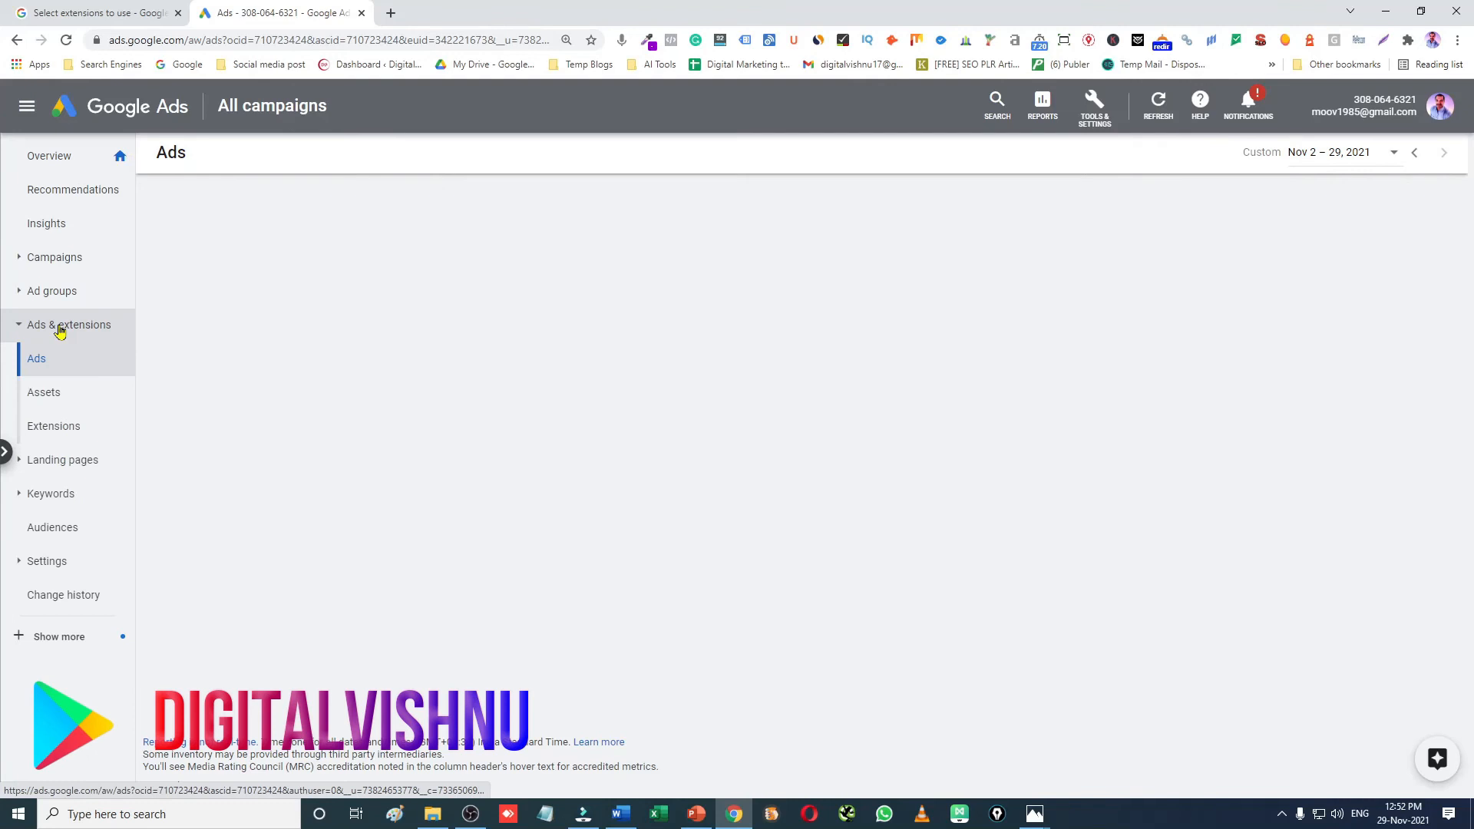
click(65, 429)
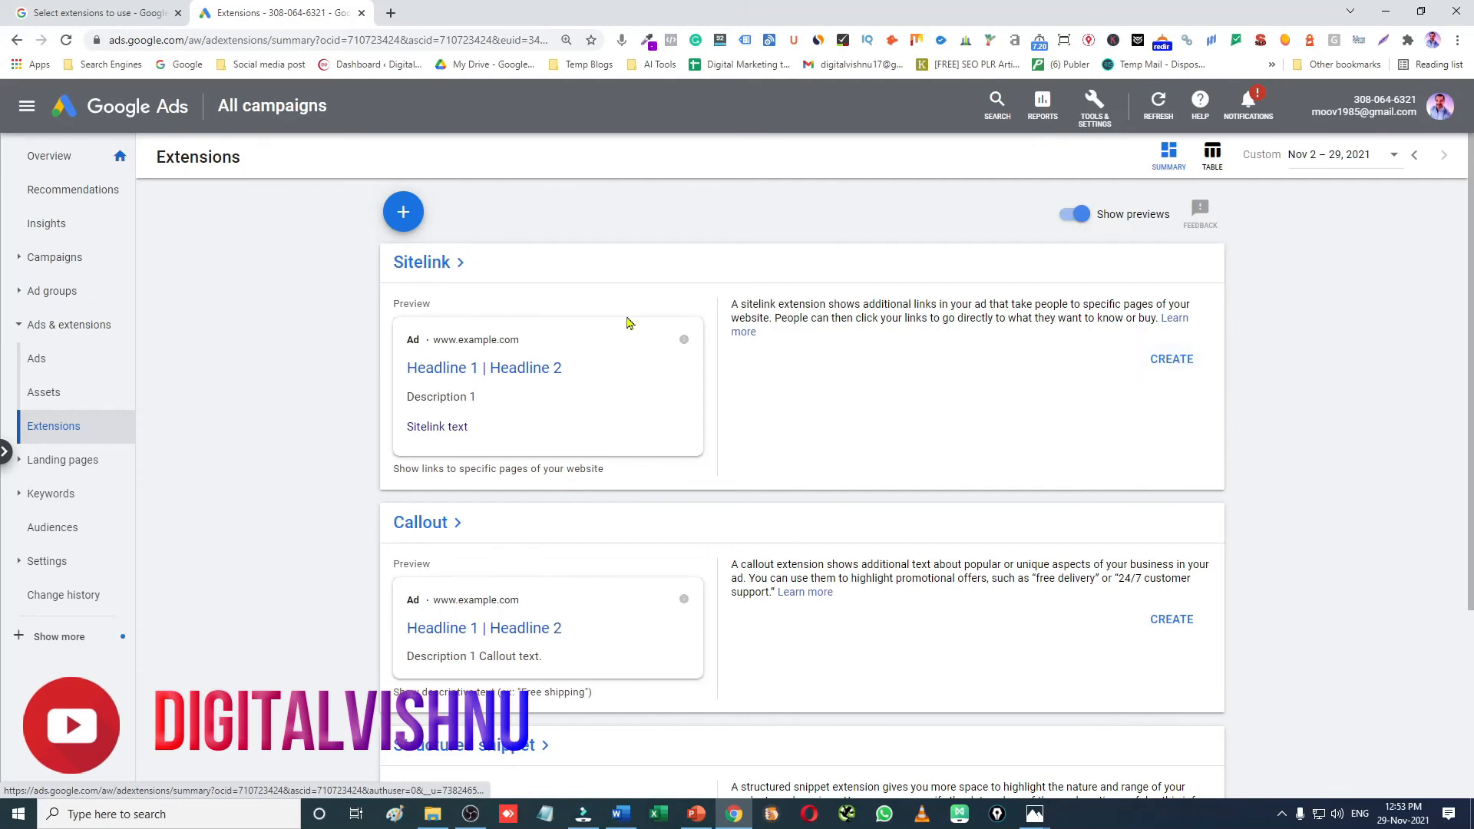
- Start a new sitelink extension and set it to be added at the Account level
click(415, 222)
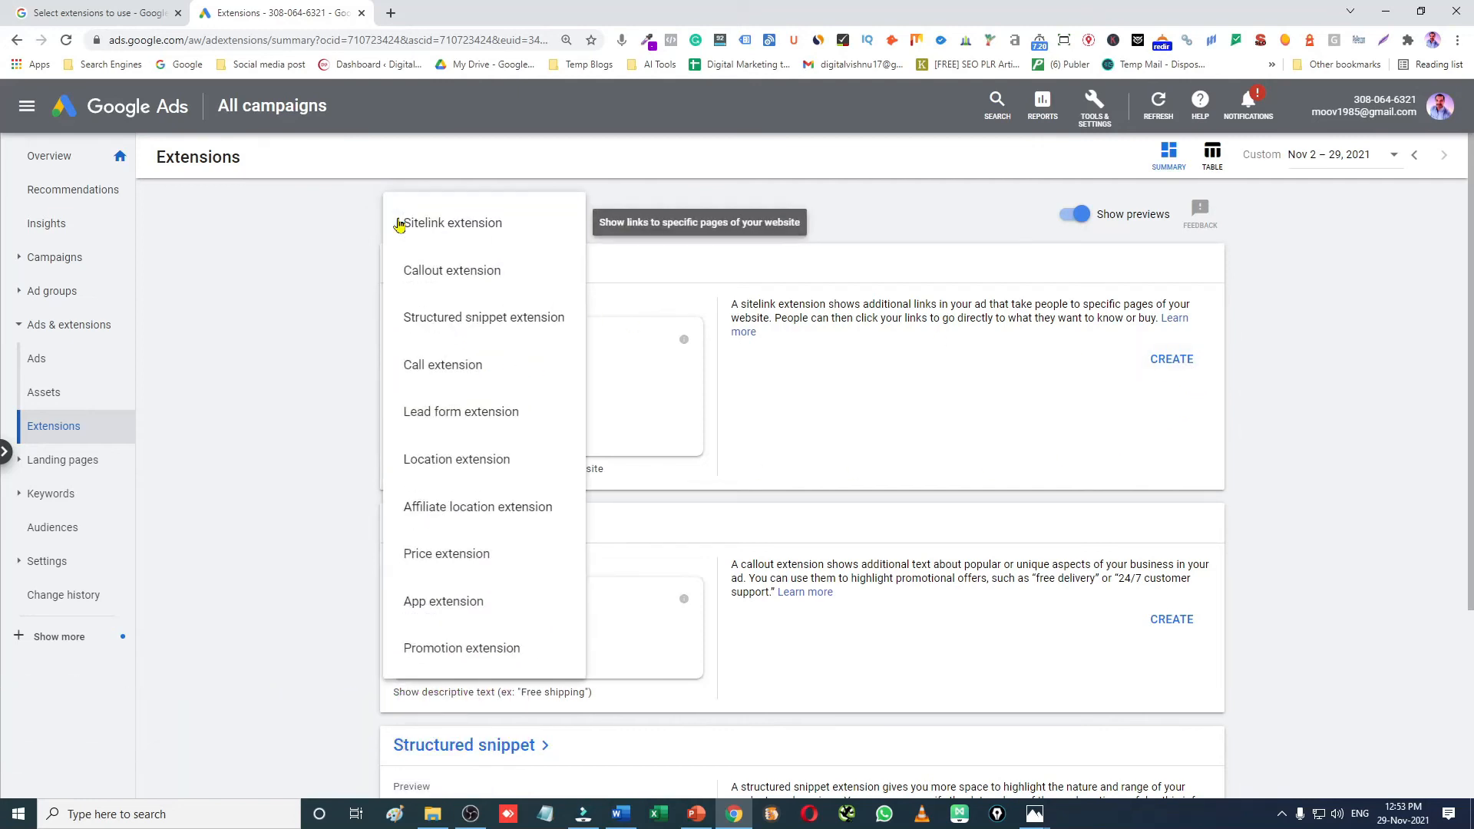
click(475, 232)
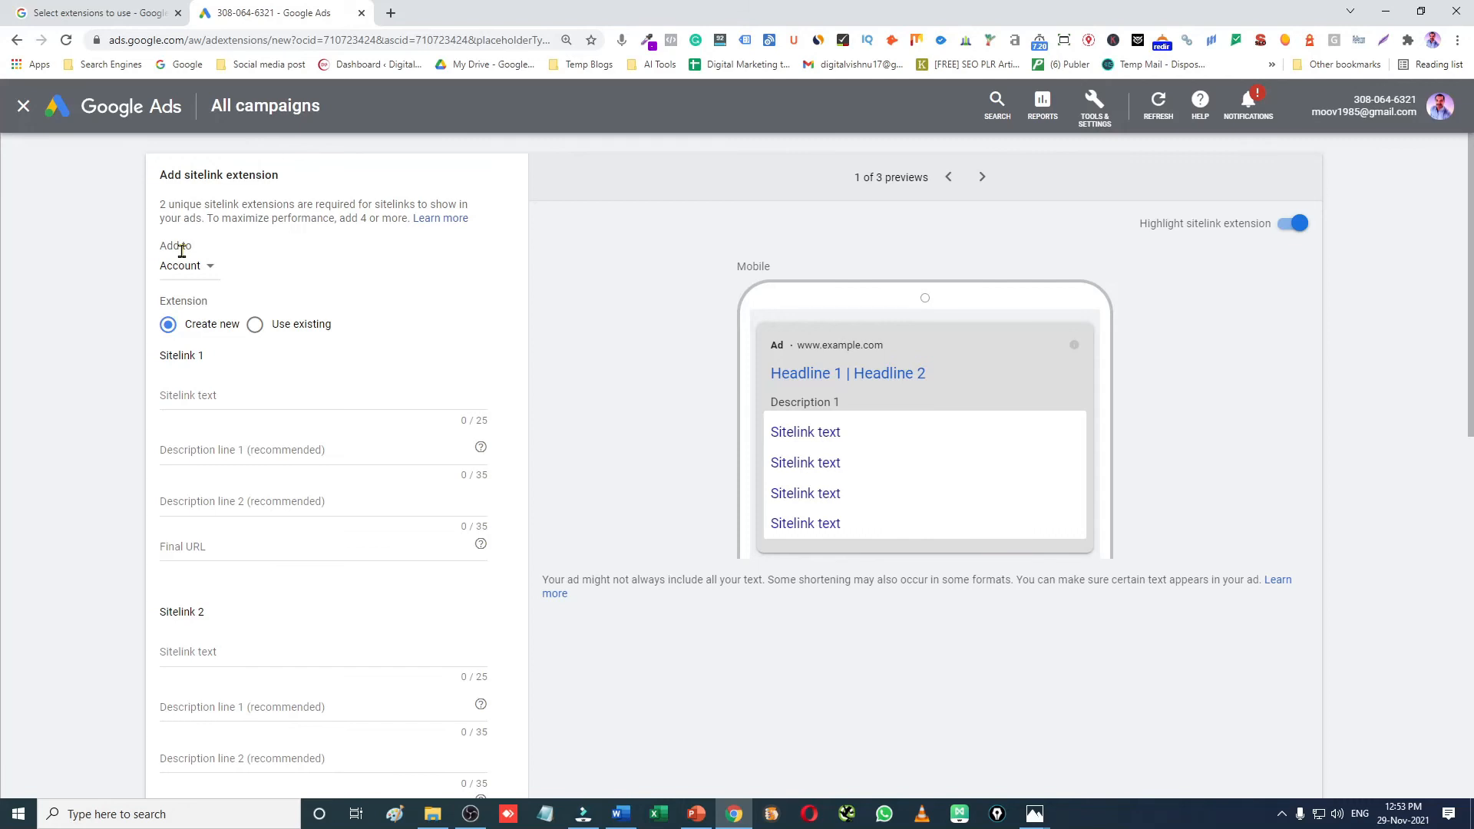
click(210, 267)
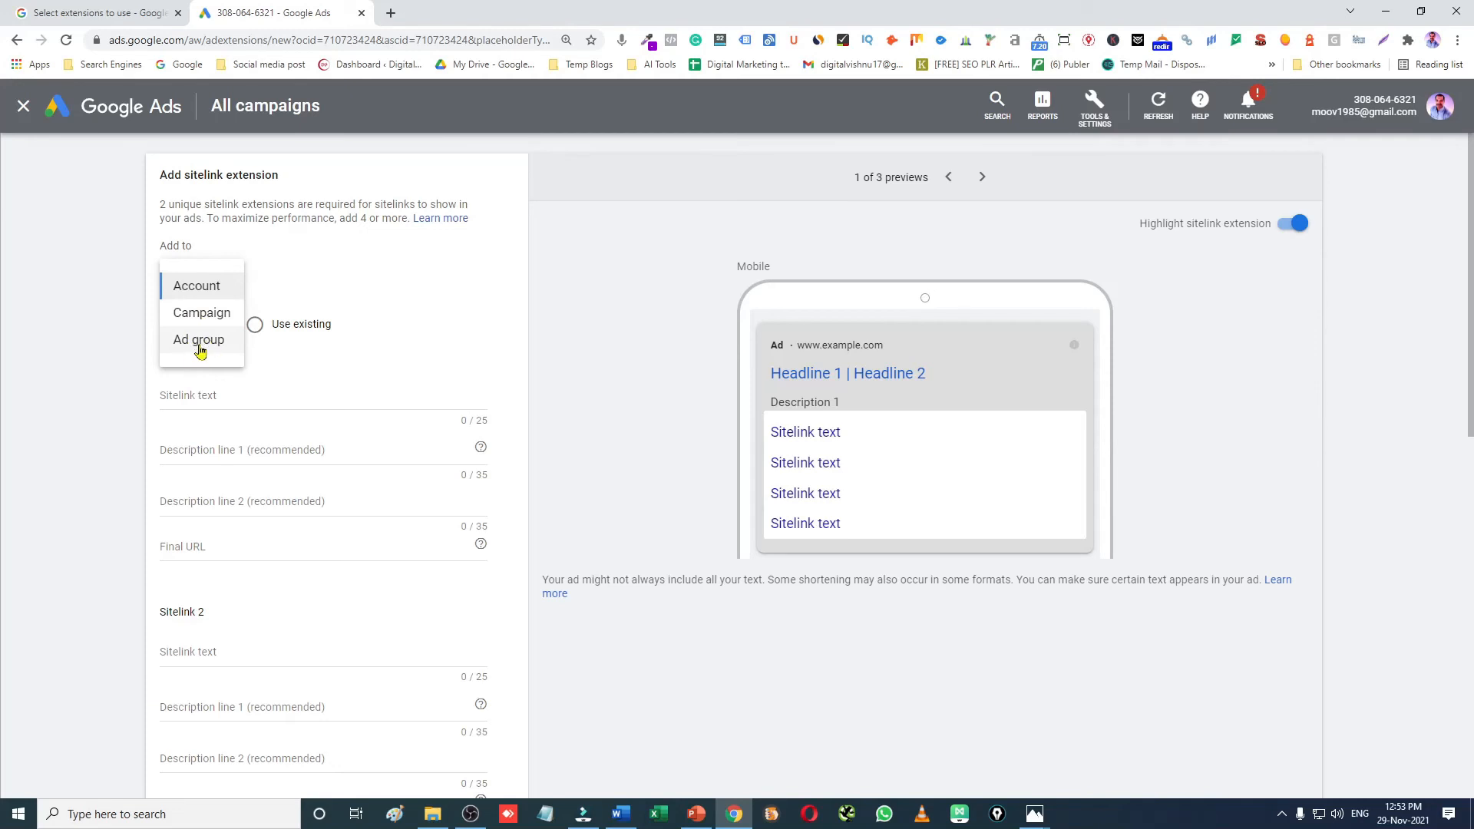
click(197, 290)
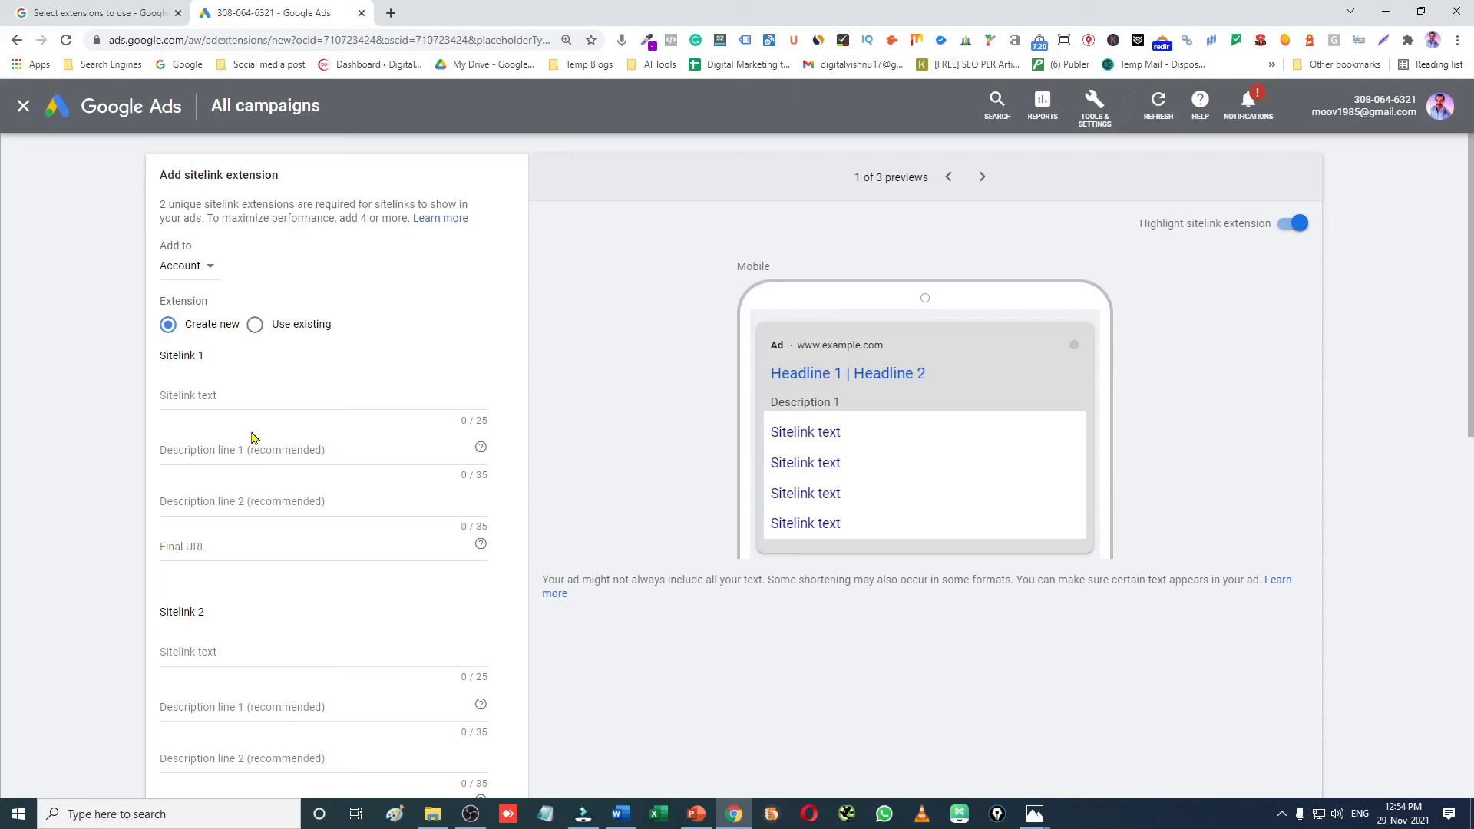
- Copy "Contact Us" from the Word document Sitelink Extensions text into Sitelink 1's sitelink text in Google Ads
click(618, 819)
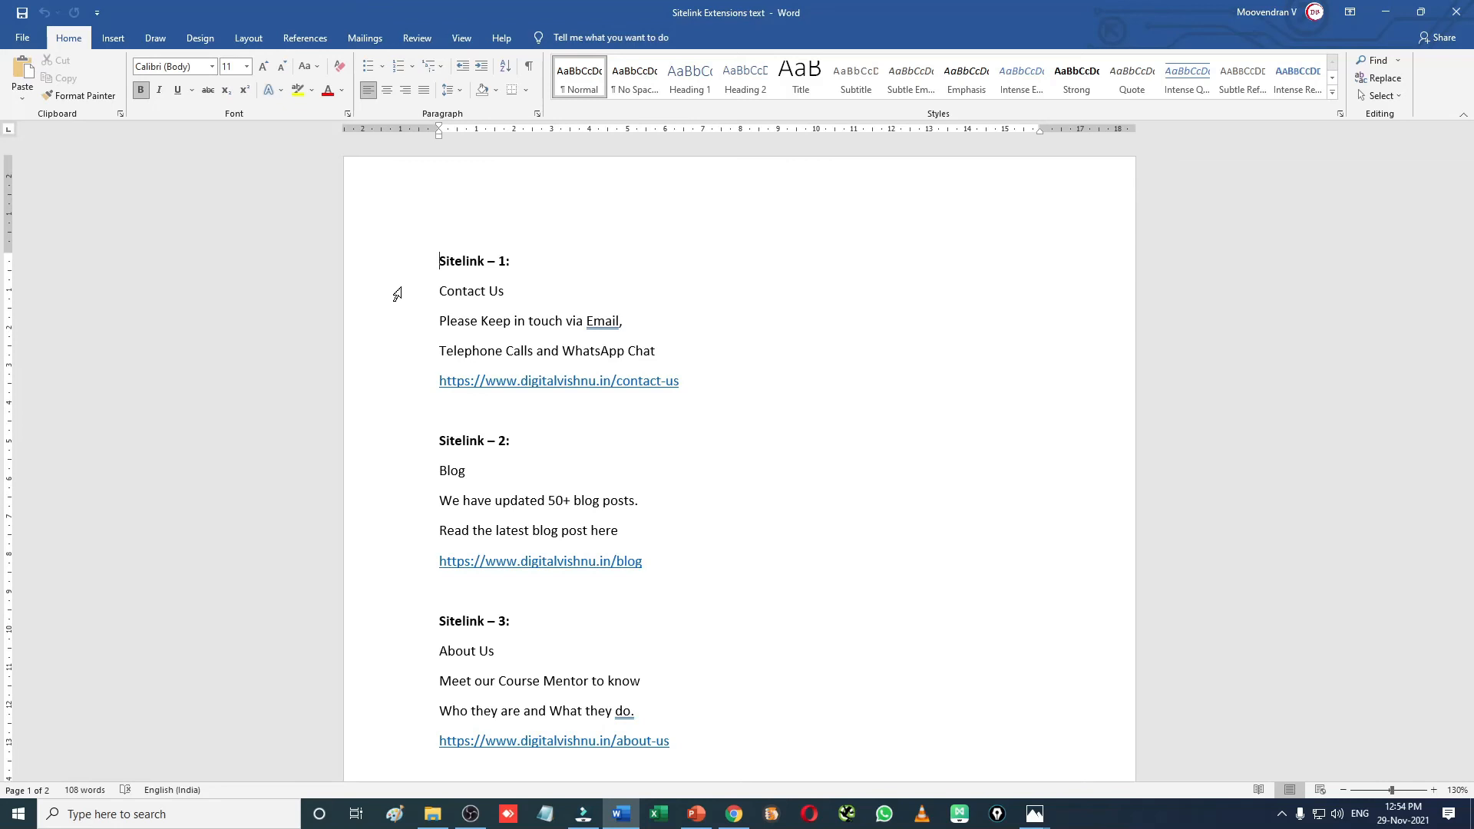
drag(520, 290, 442, 295)
key(ctrl+c)
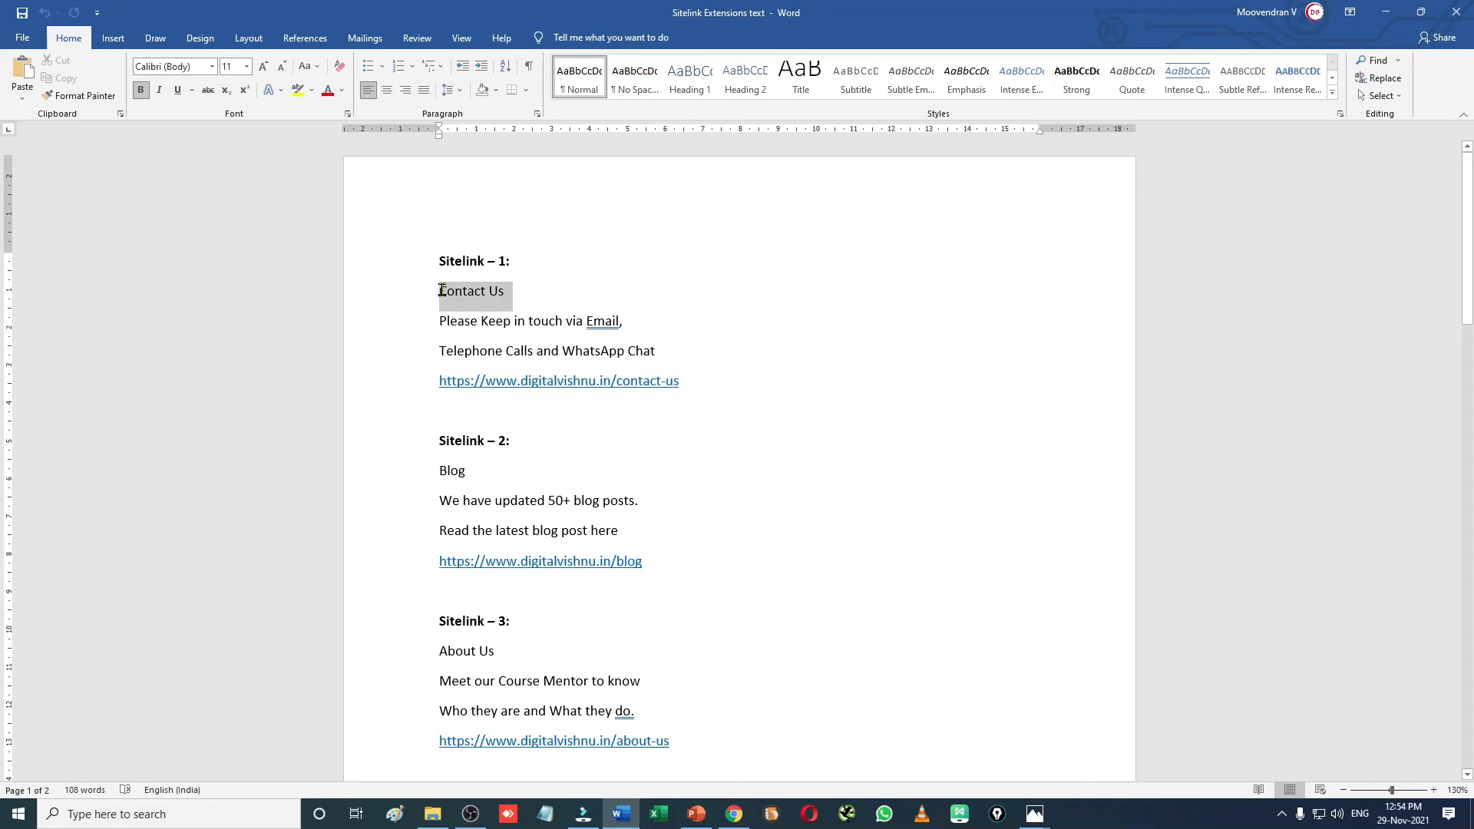
key(alt+Tab)
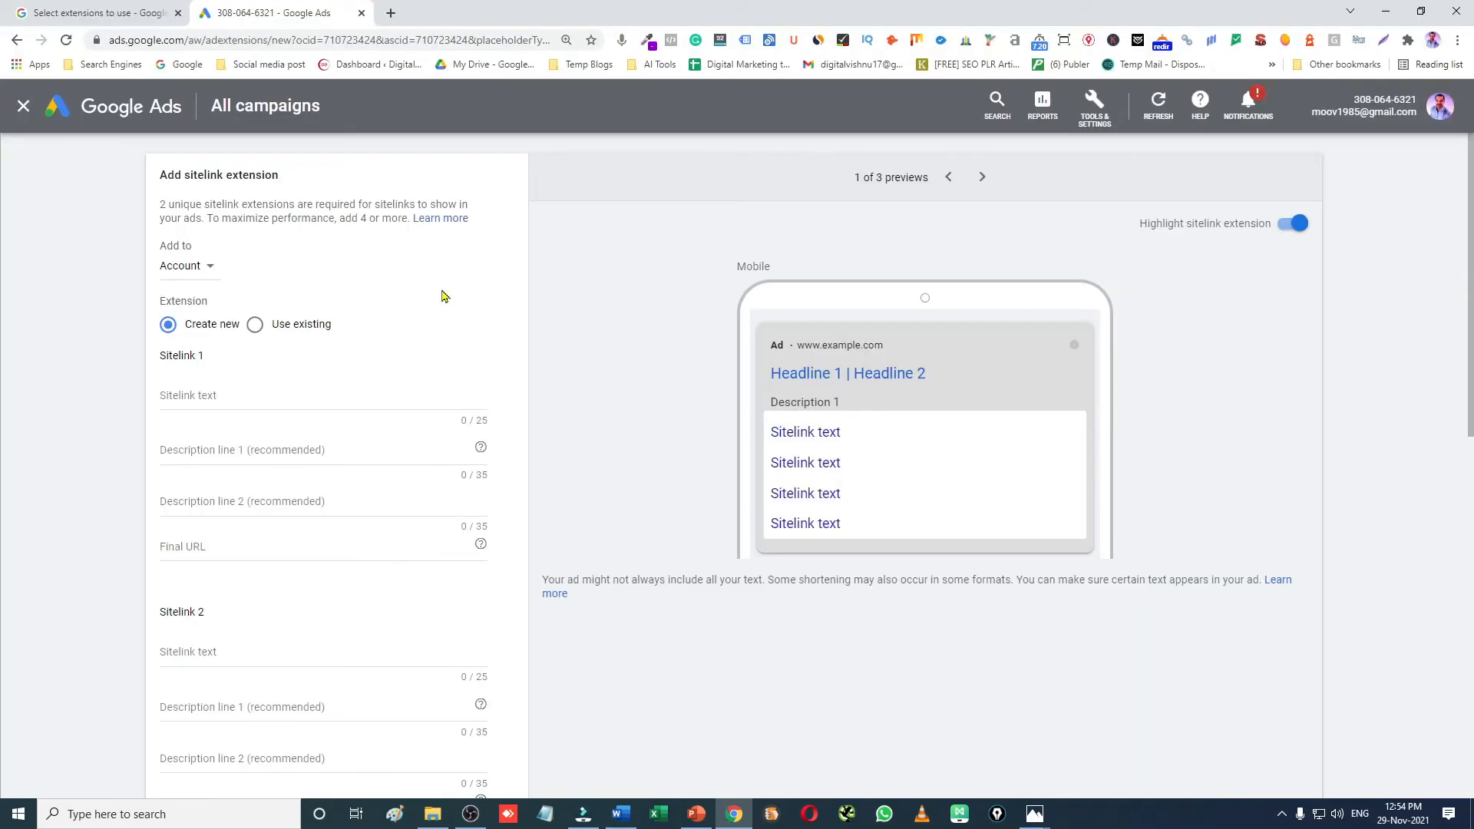
click(240, 398)
key(ctrl+v)
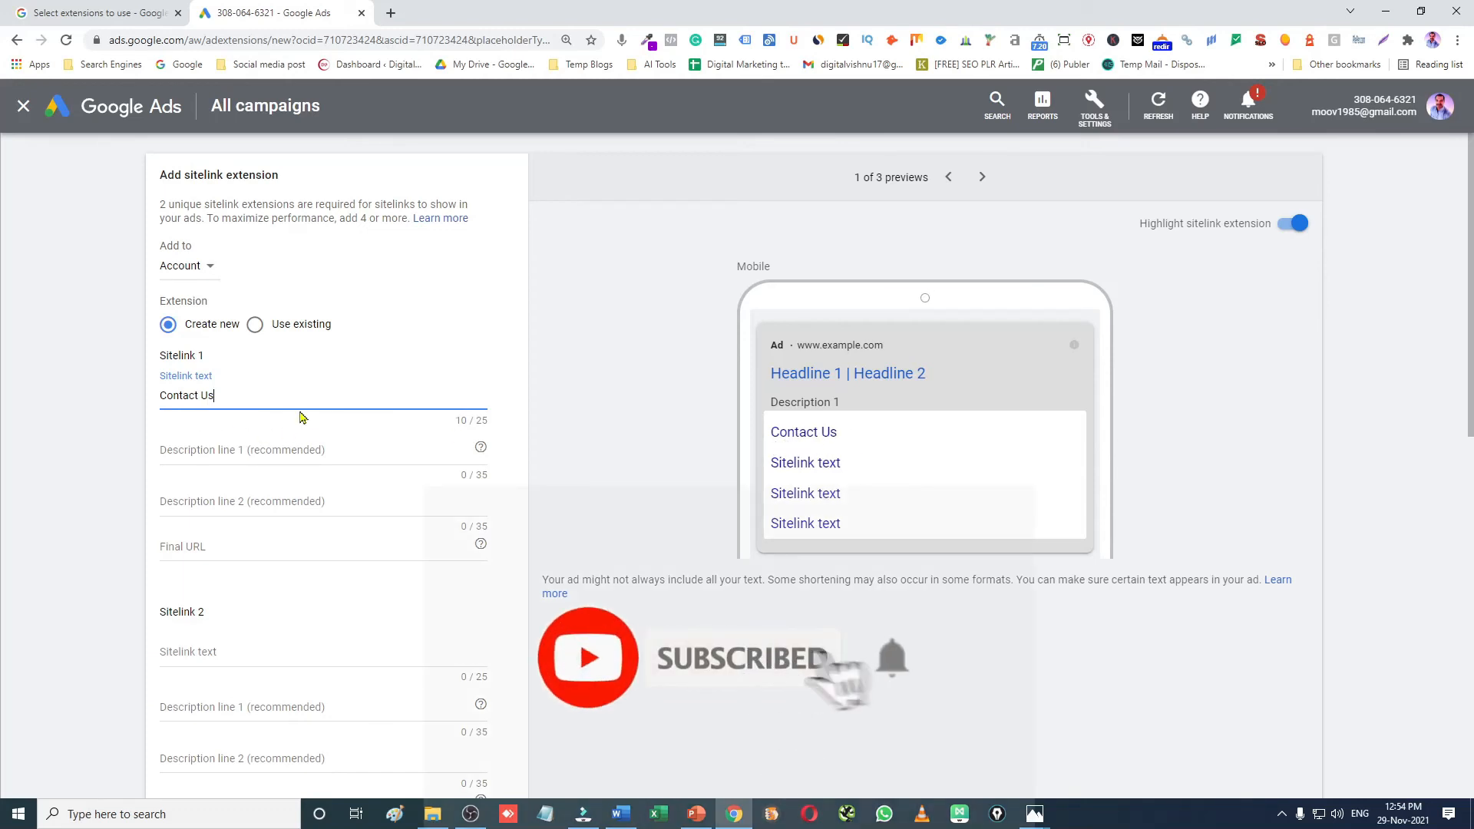
- Fill Sitelink 1's description line 1 with "Please Keep in touch via Email," copied from the Word document
click(230, 451)
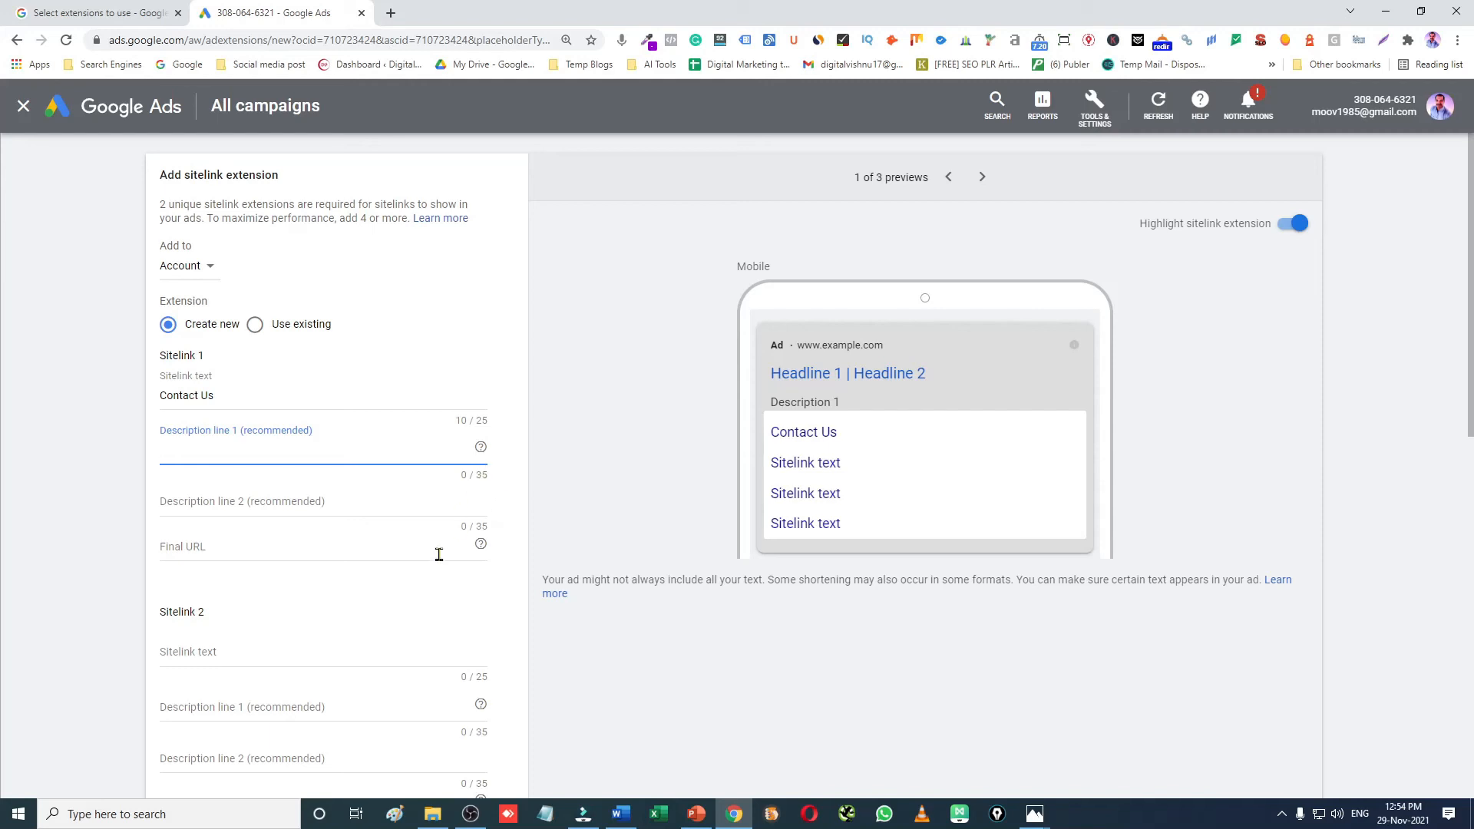
key(alt+Tab)
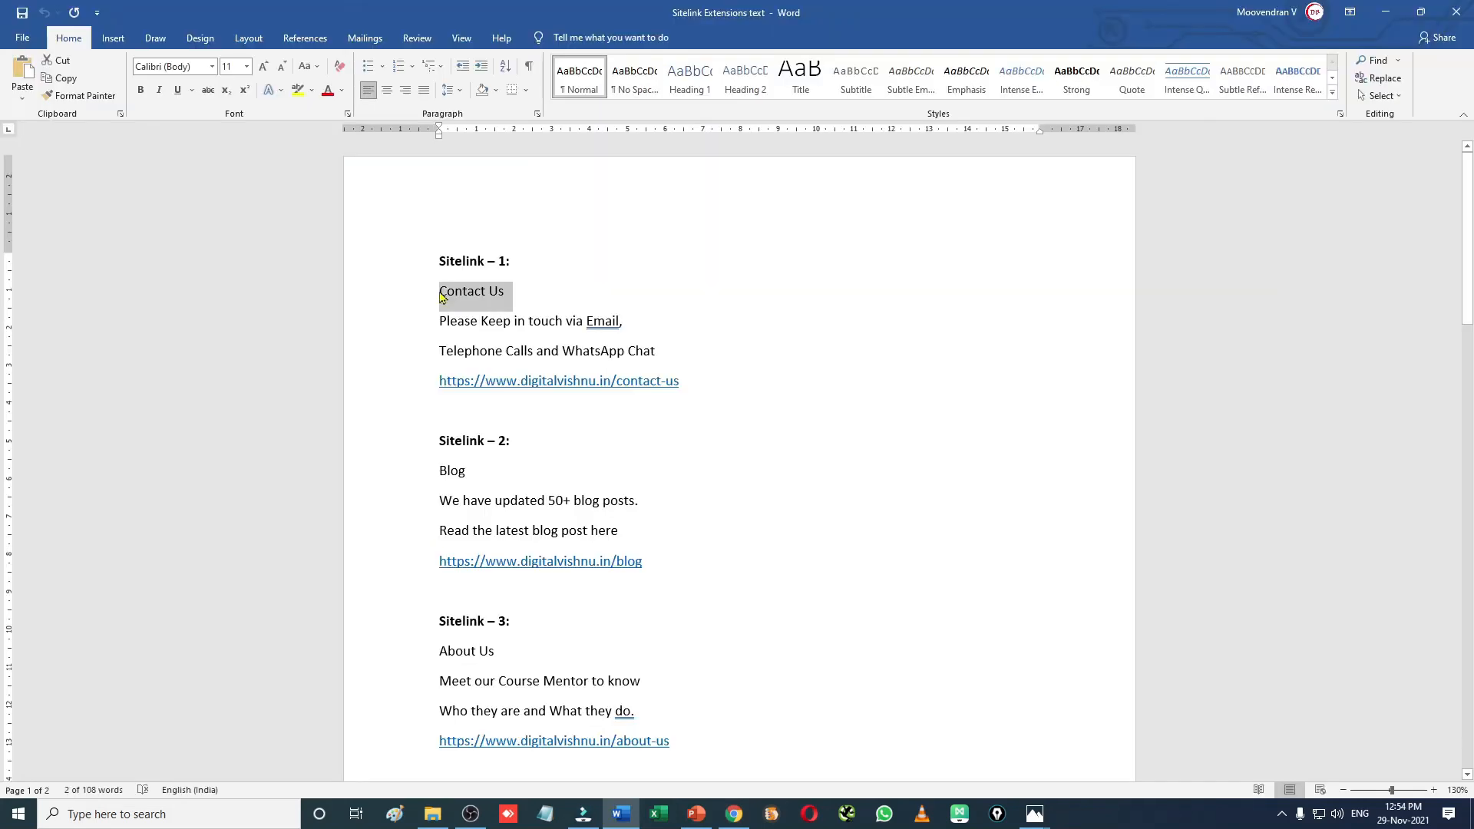
drag(437, 321, 624, 317)
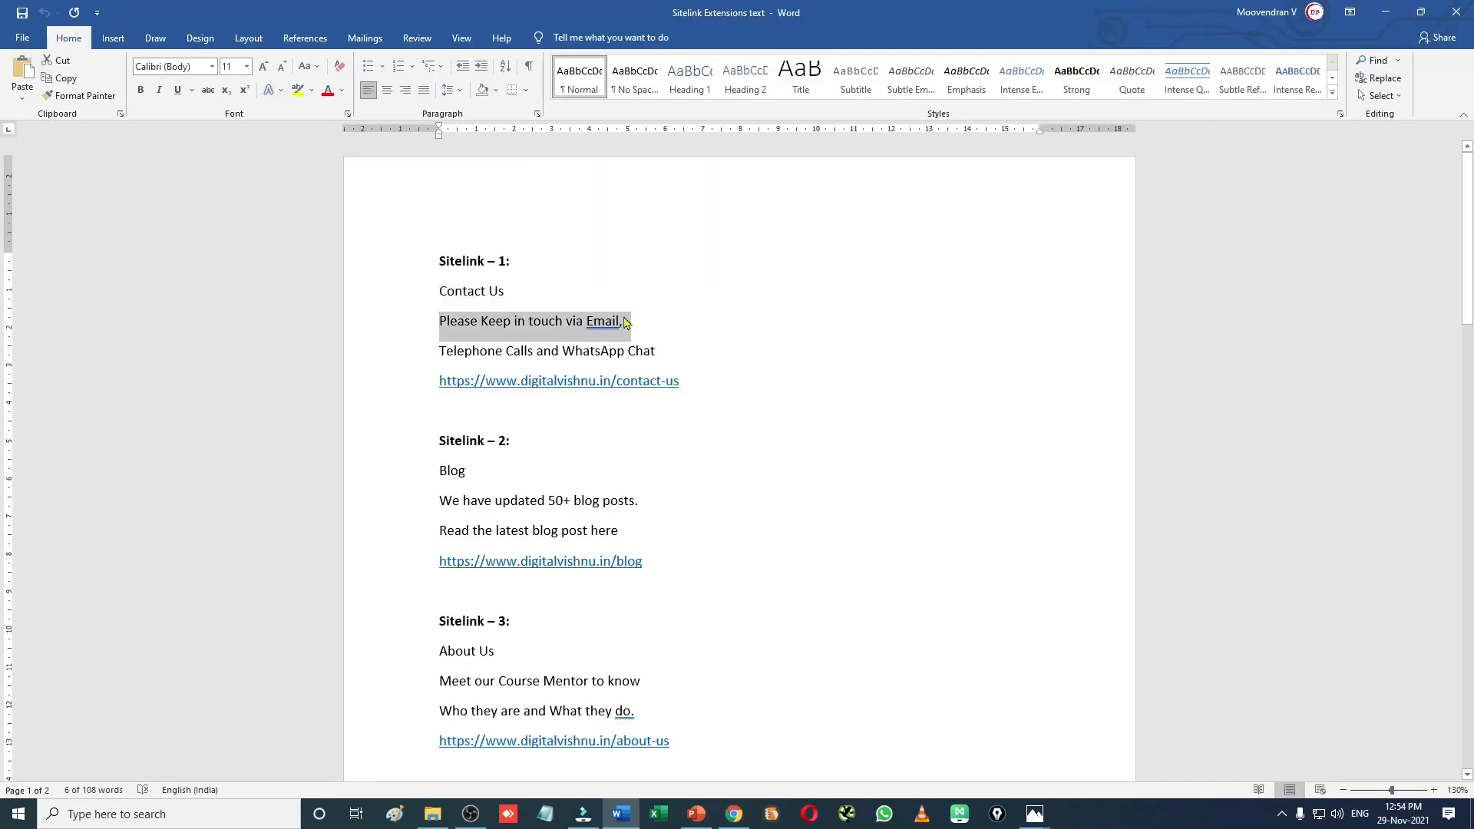
key(ctrl+c)
key(alt+Tab)
click(384, 463)
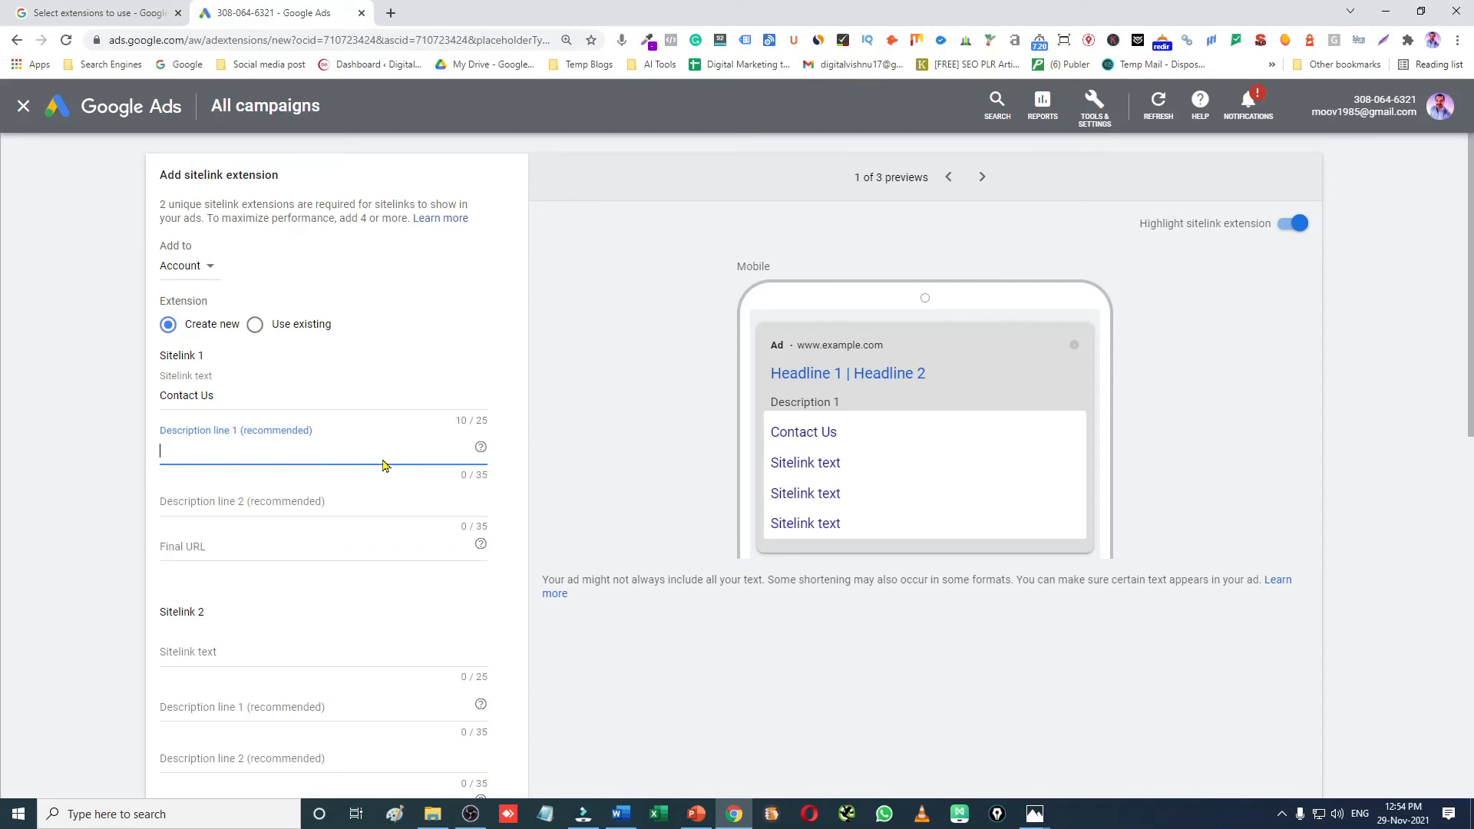
key(ctrl+v)
- Fill Sitelink 1's description line 2 with "Telephone Calls and WhatsApp Chat" copied from the Word document
click(320, 499)
key(alt+Tab)
drag(439, 353, 661, 361)
key(alt+Tab)
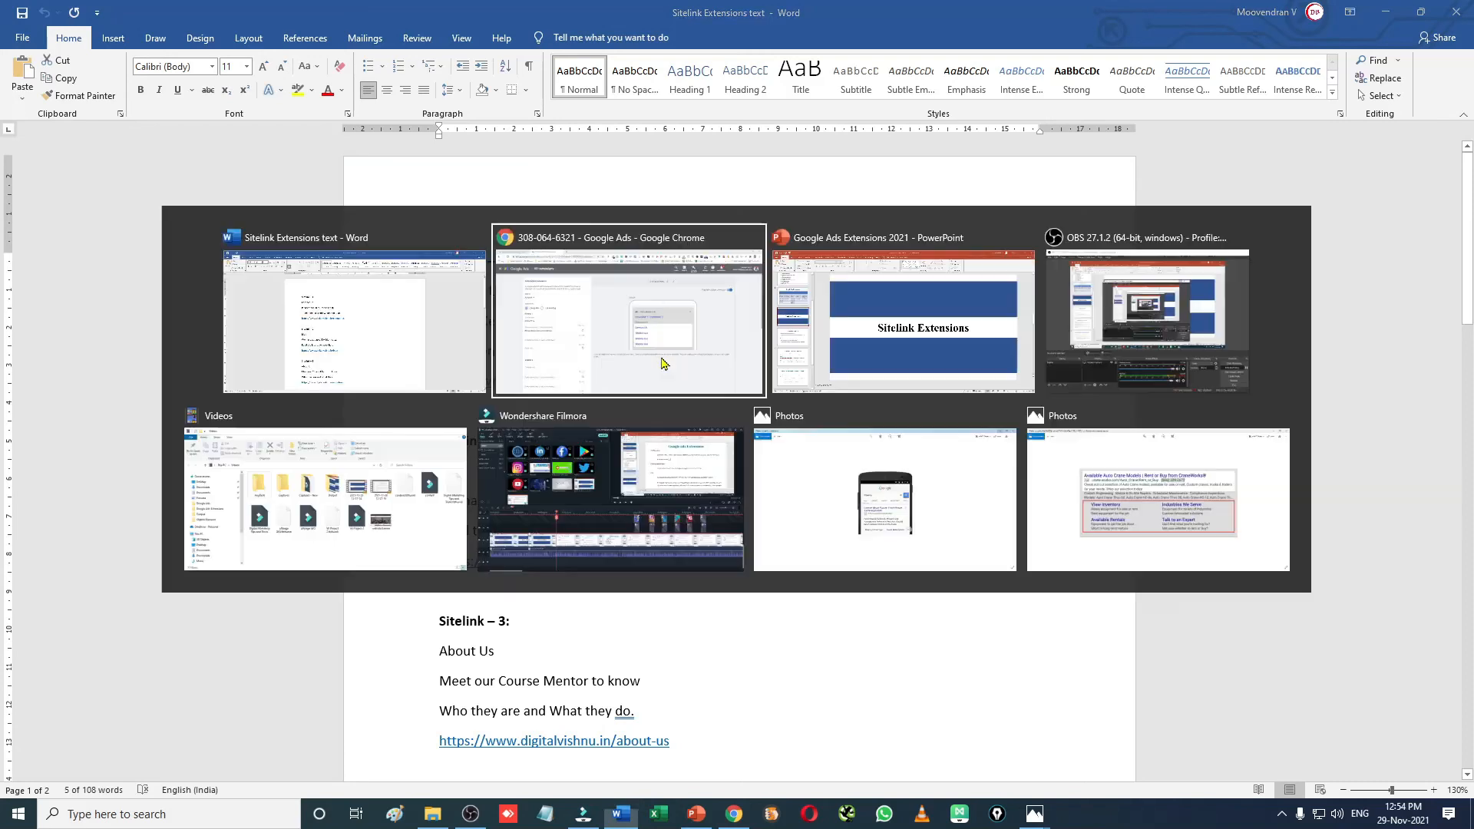
key(ctrl+v)
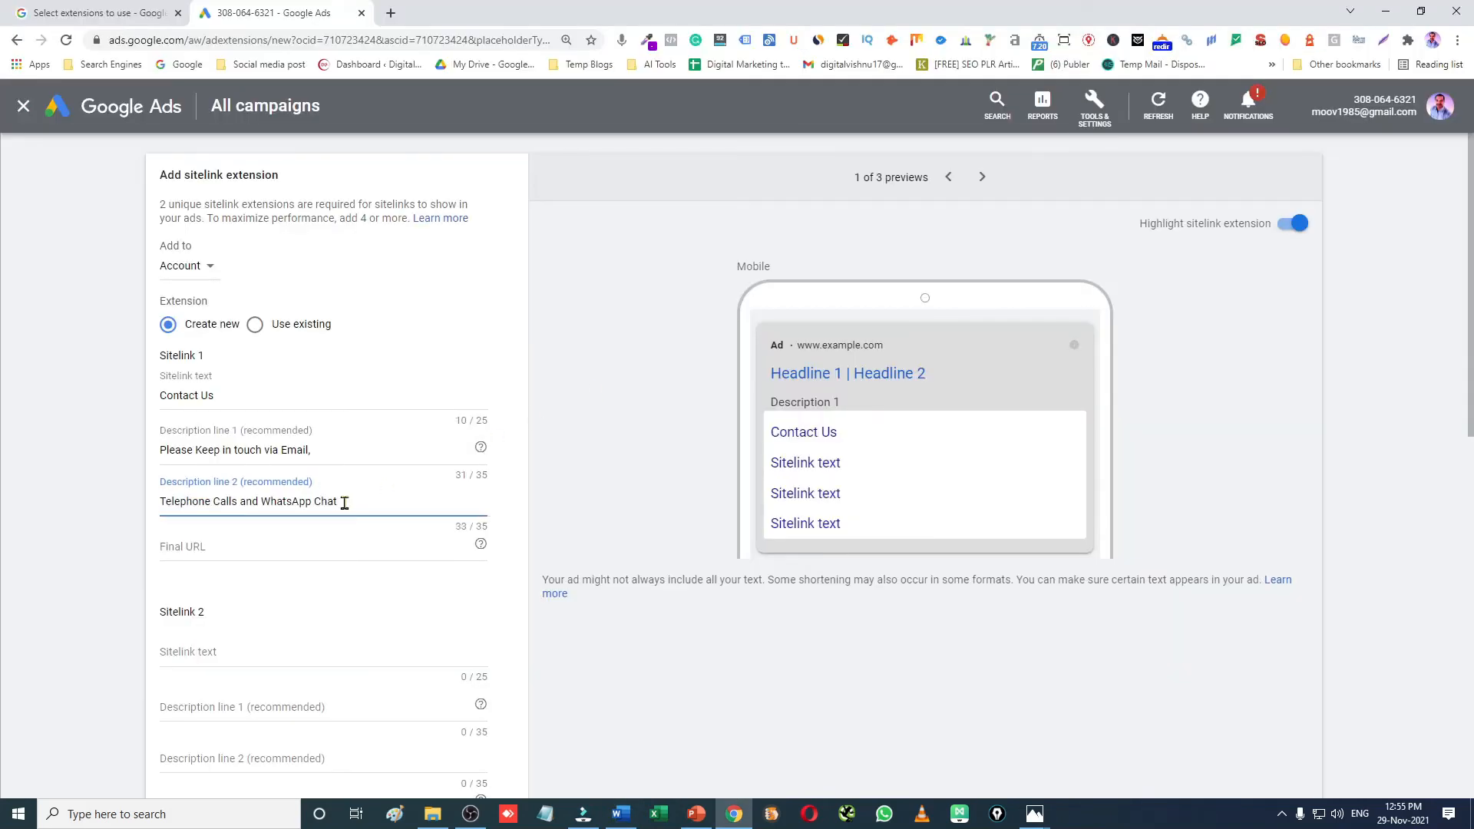
click(258, 553)
key(alt+Tab)
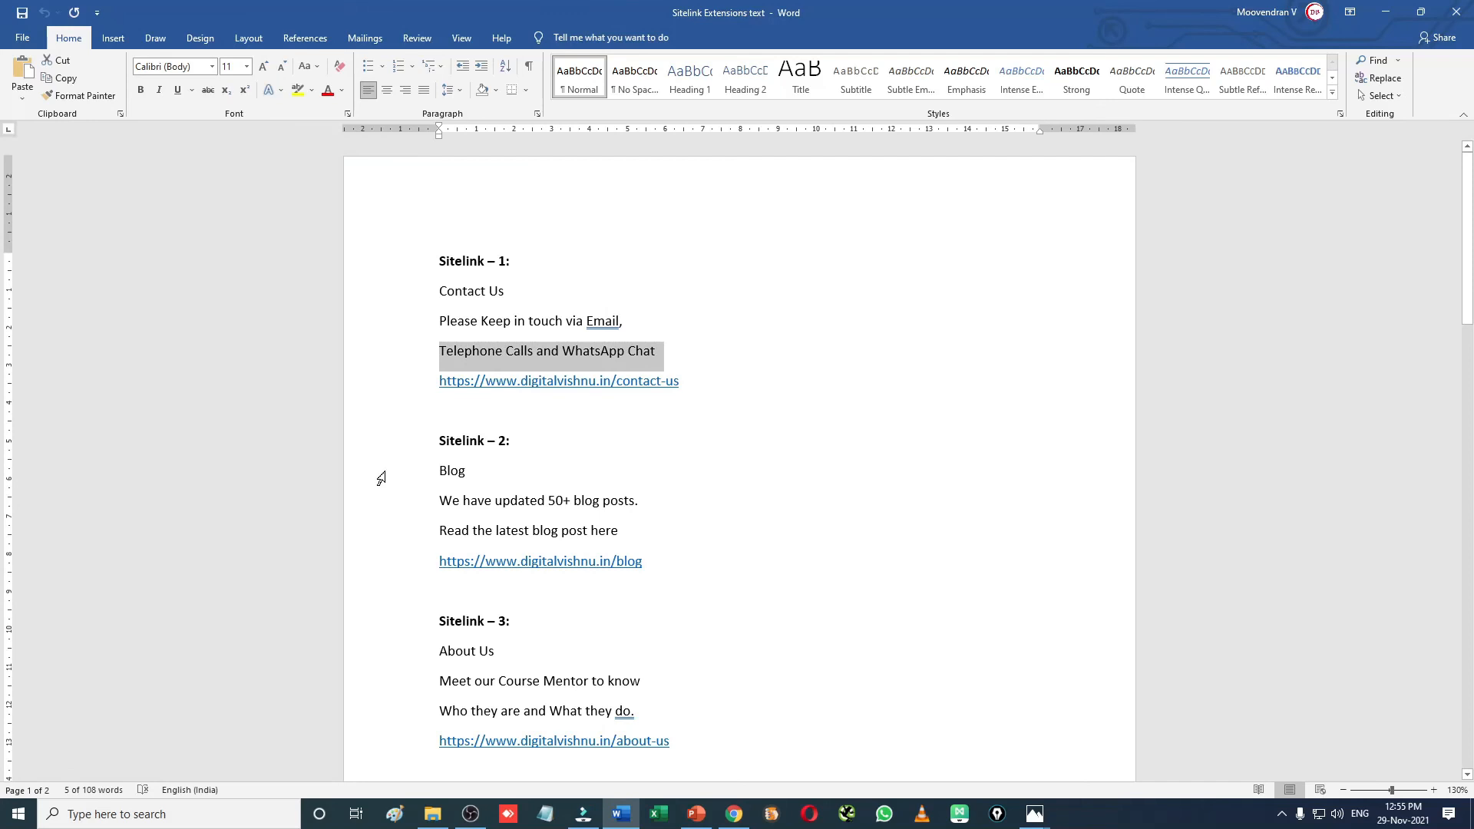
drag(441, 381, 689, 391)
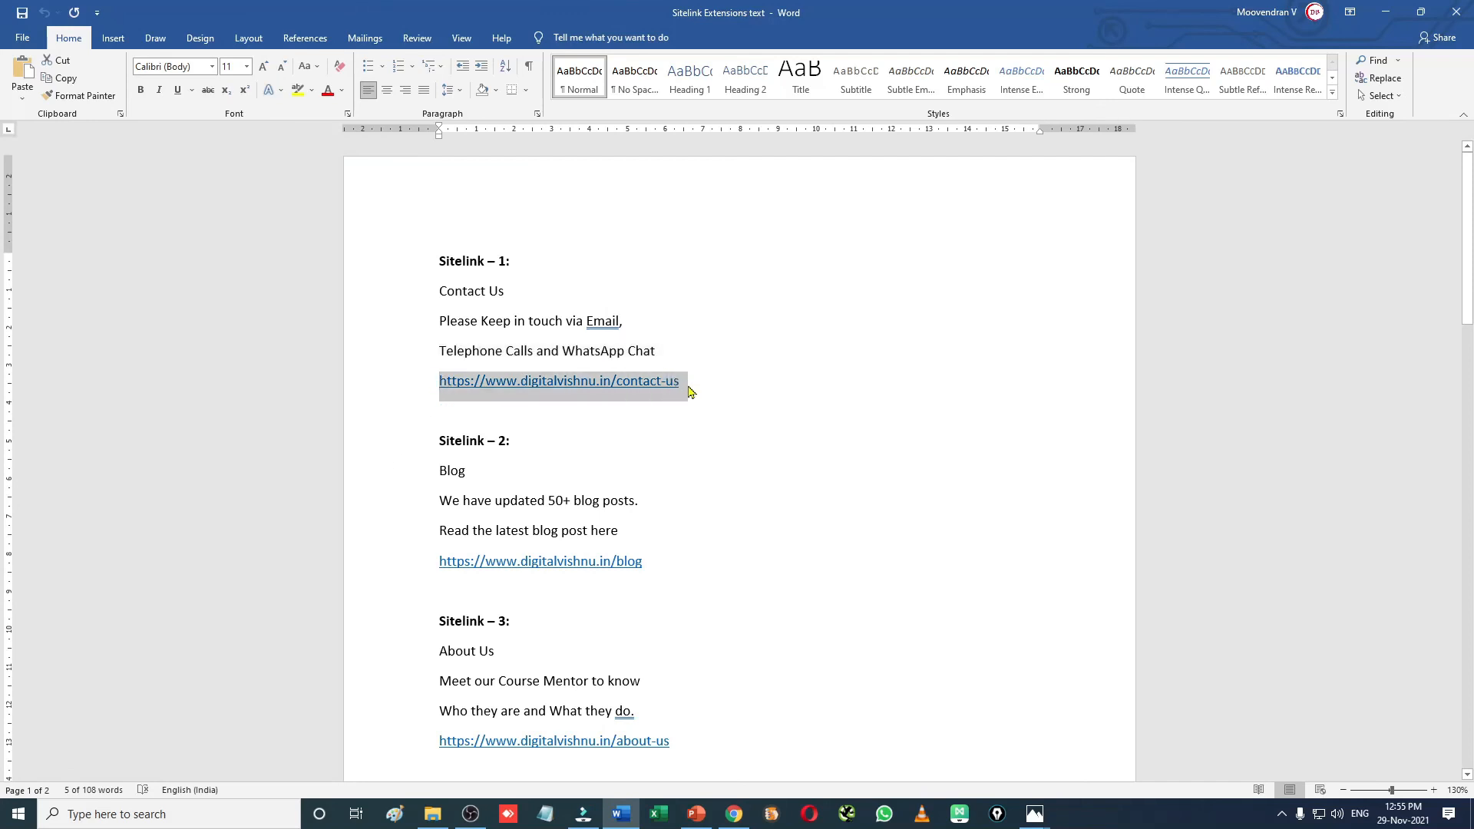
key(alt+Tab)
key(ctrl+v)
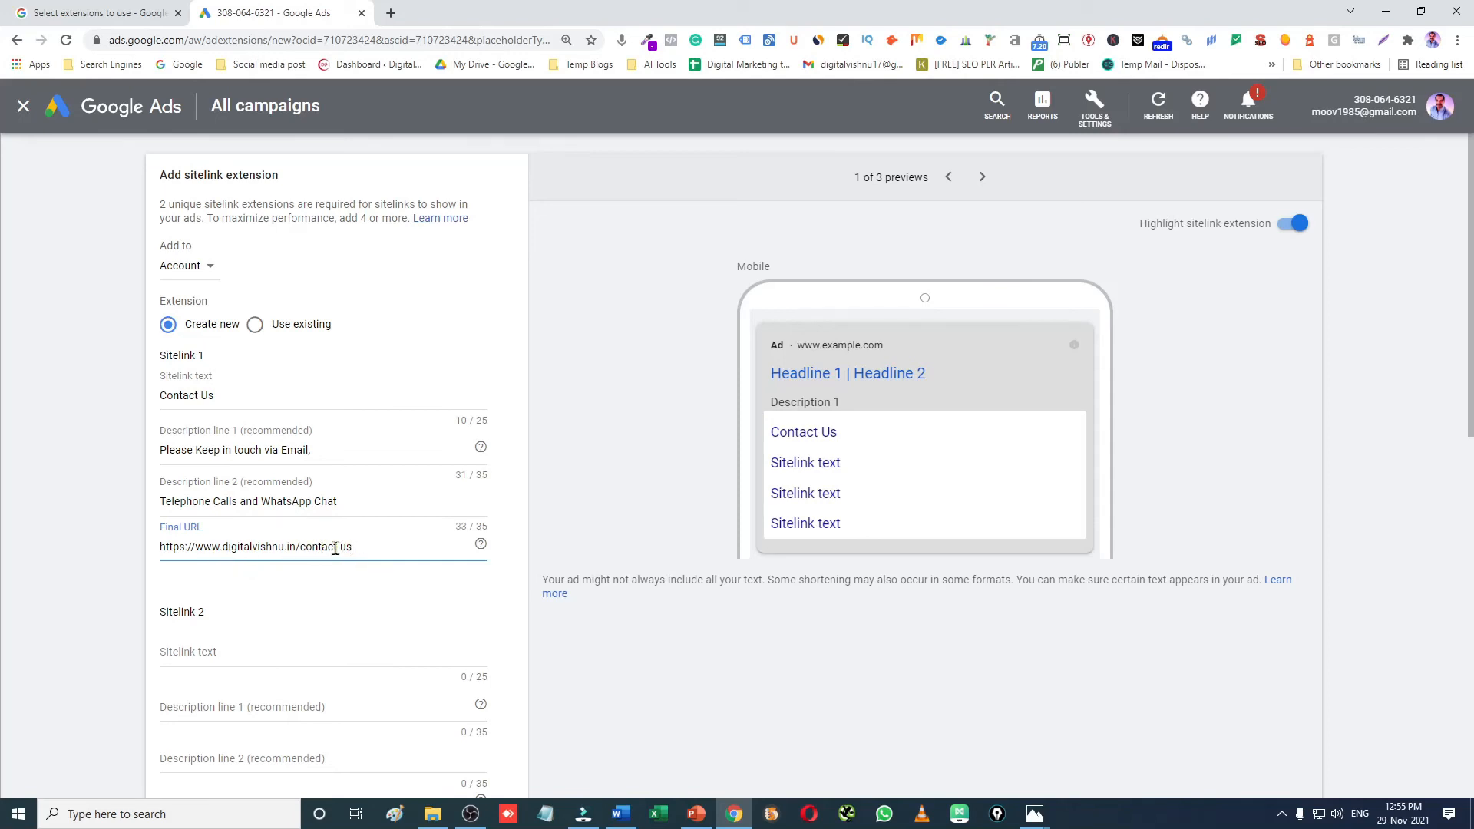
- Copy "Blog" from the Word document into Sitelink 2's sitelink text in Google Ads
scroll(308, 620, down, 2)
click(228, 489)
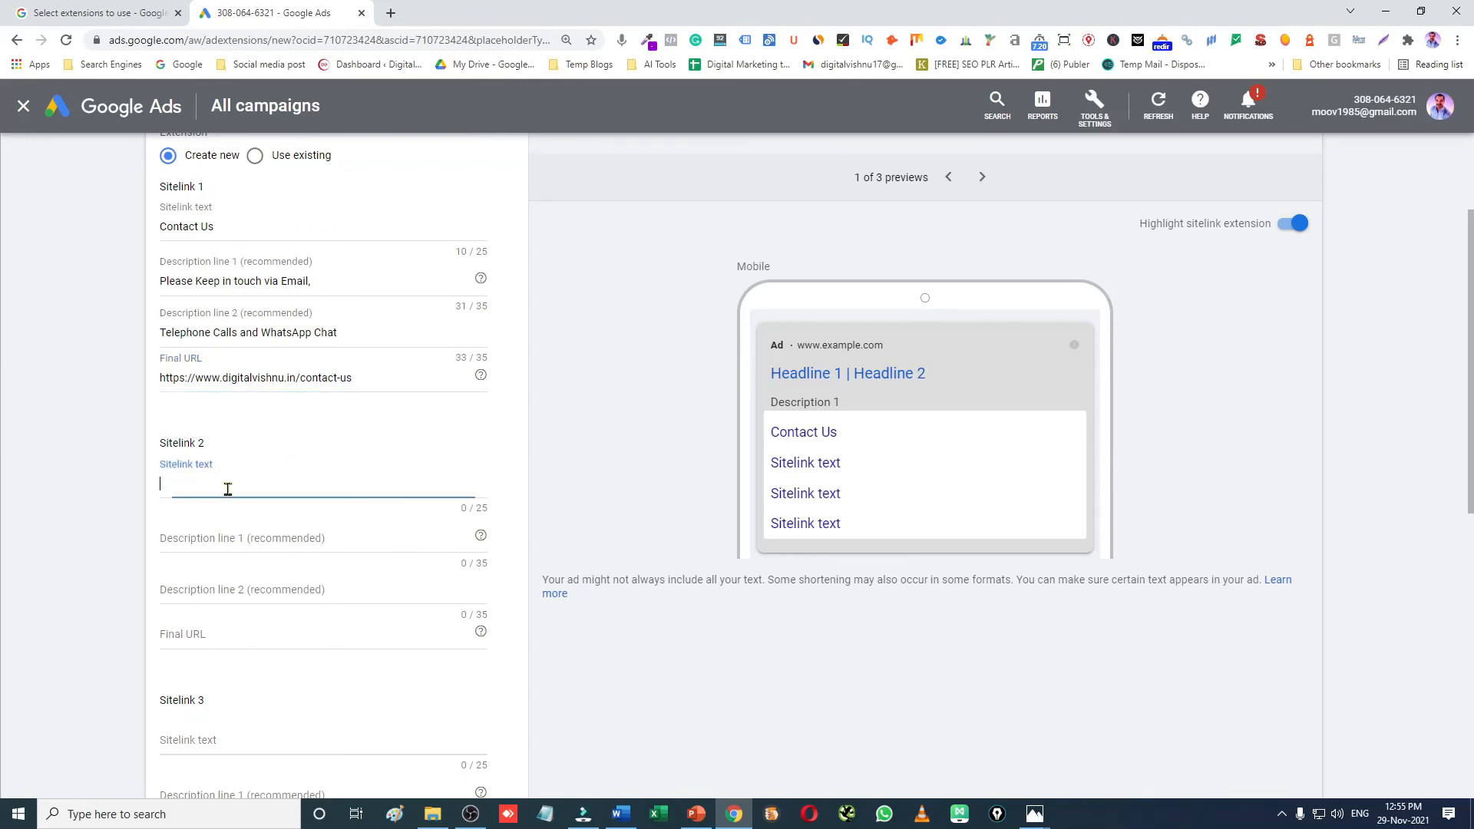
key(alt+Tab)
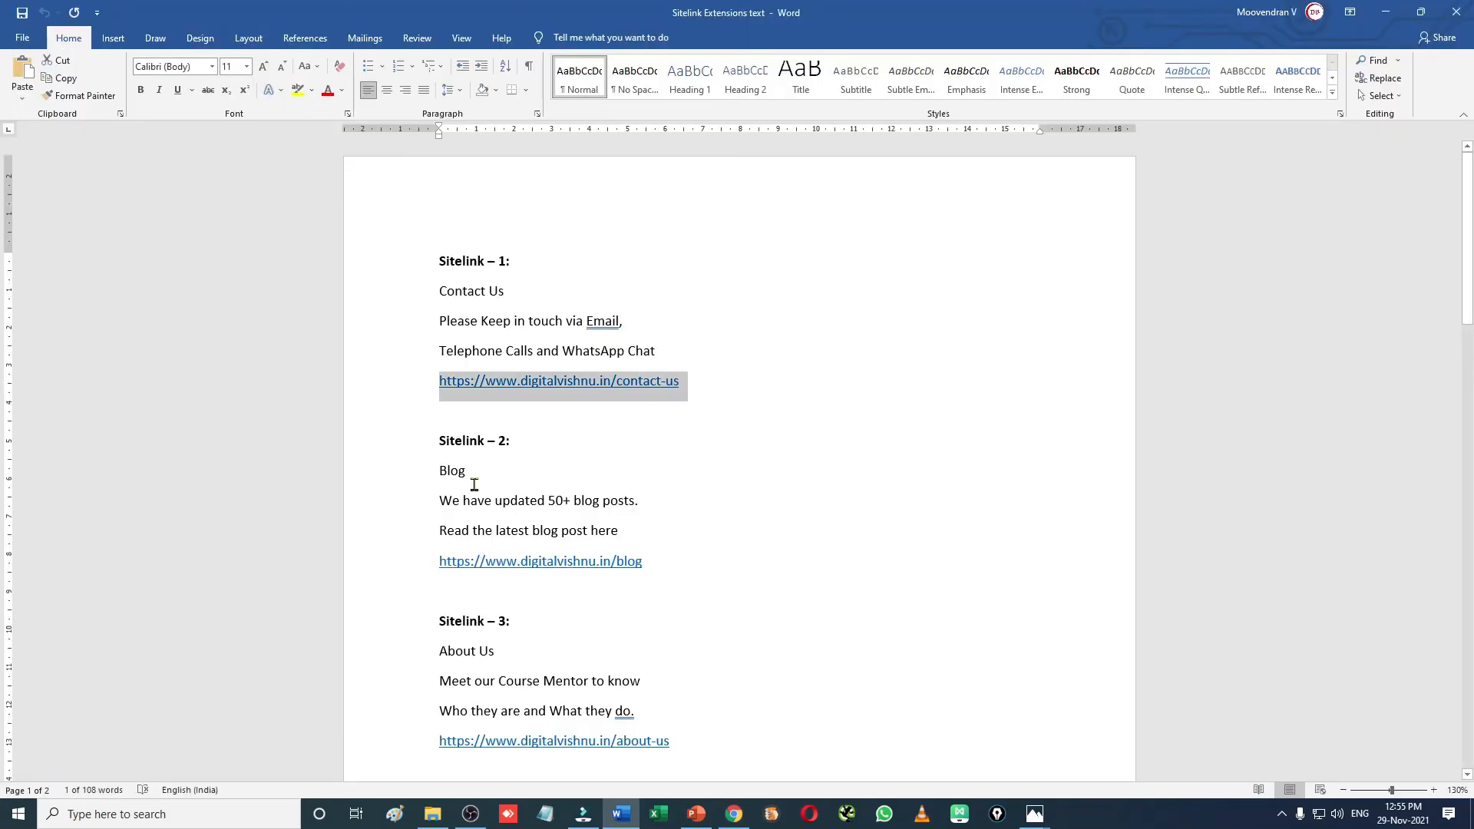
drag(473, 481, 436, 482)
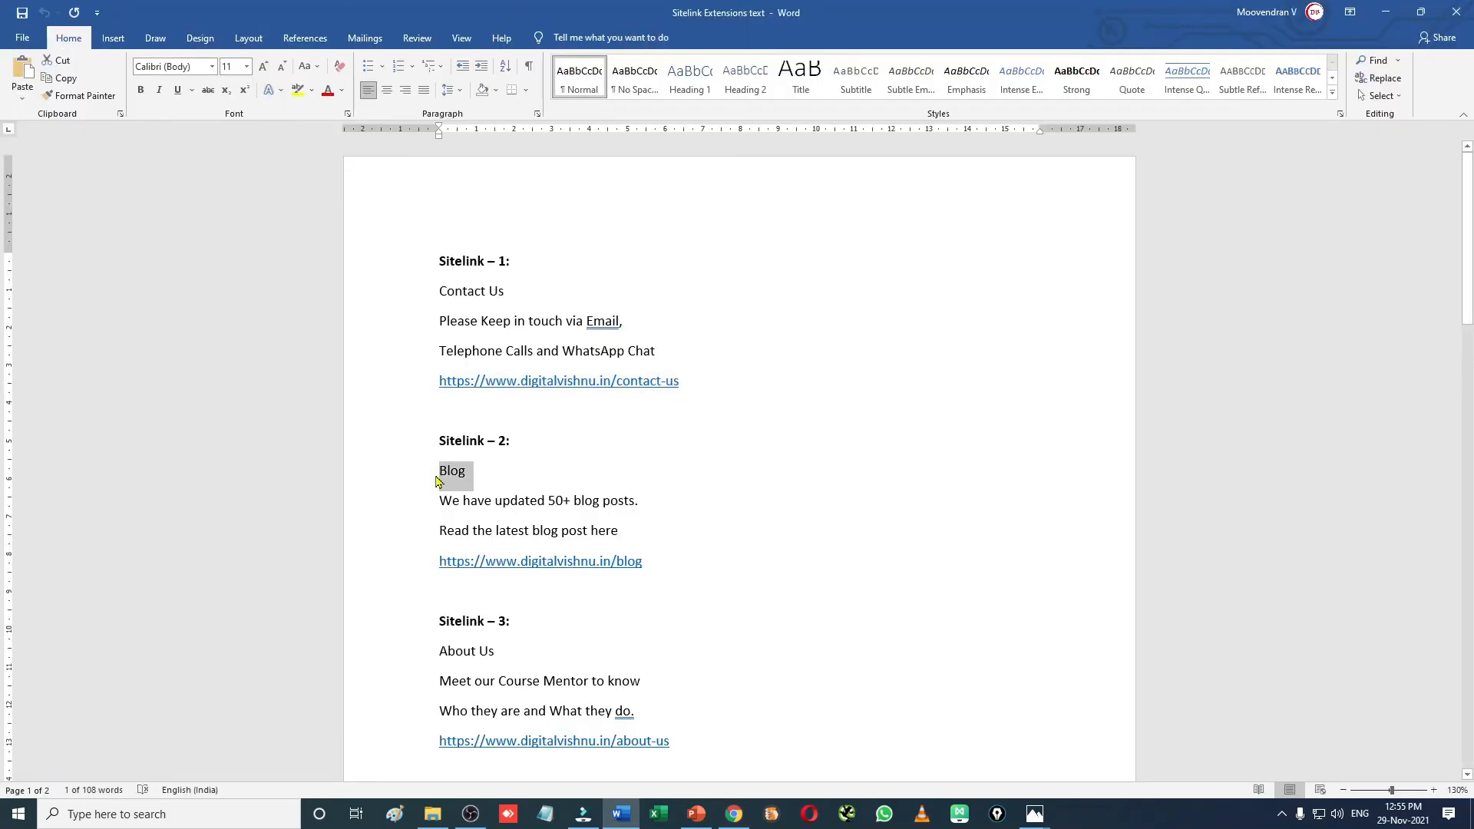
key(alt+Tab)
key(ctrl+v)
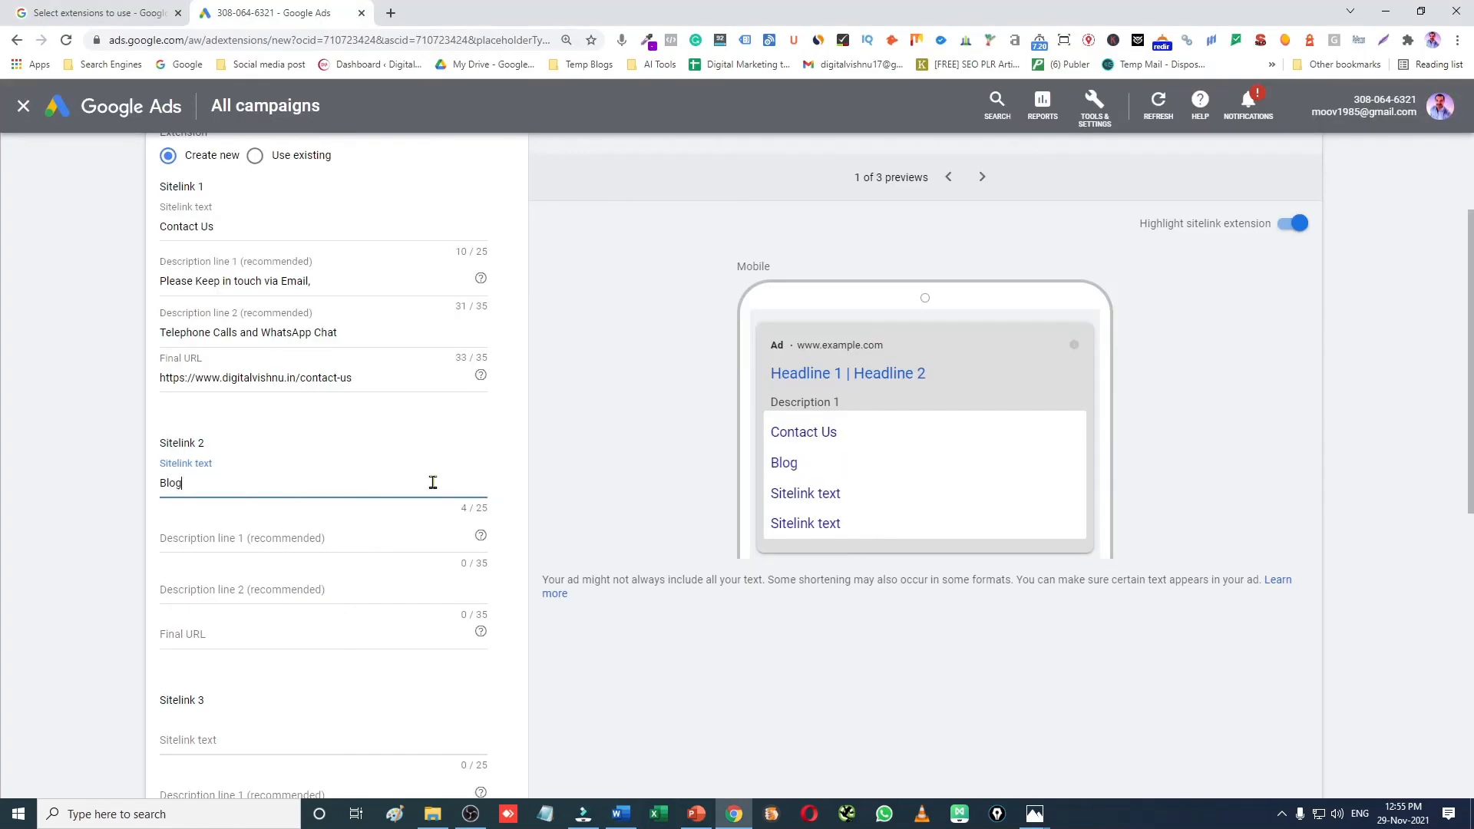
- Fill Sitelink 2's description line 1 with "We have updated 50+ blog posts." copied from the Word document
click(309, 539)
key(alt+Tab)
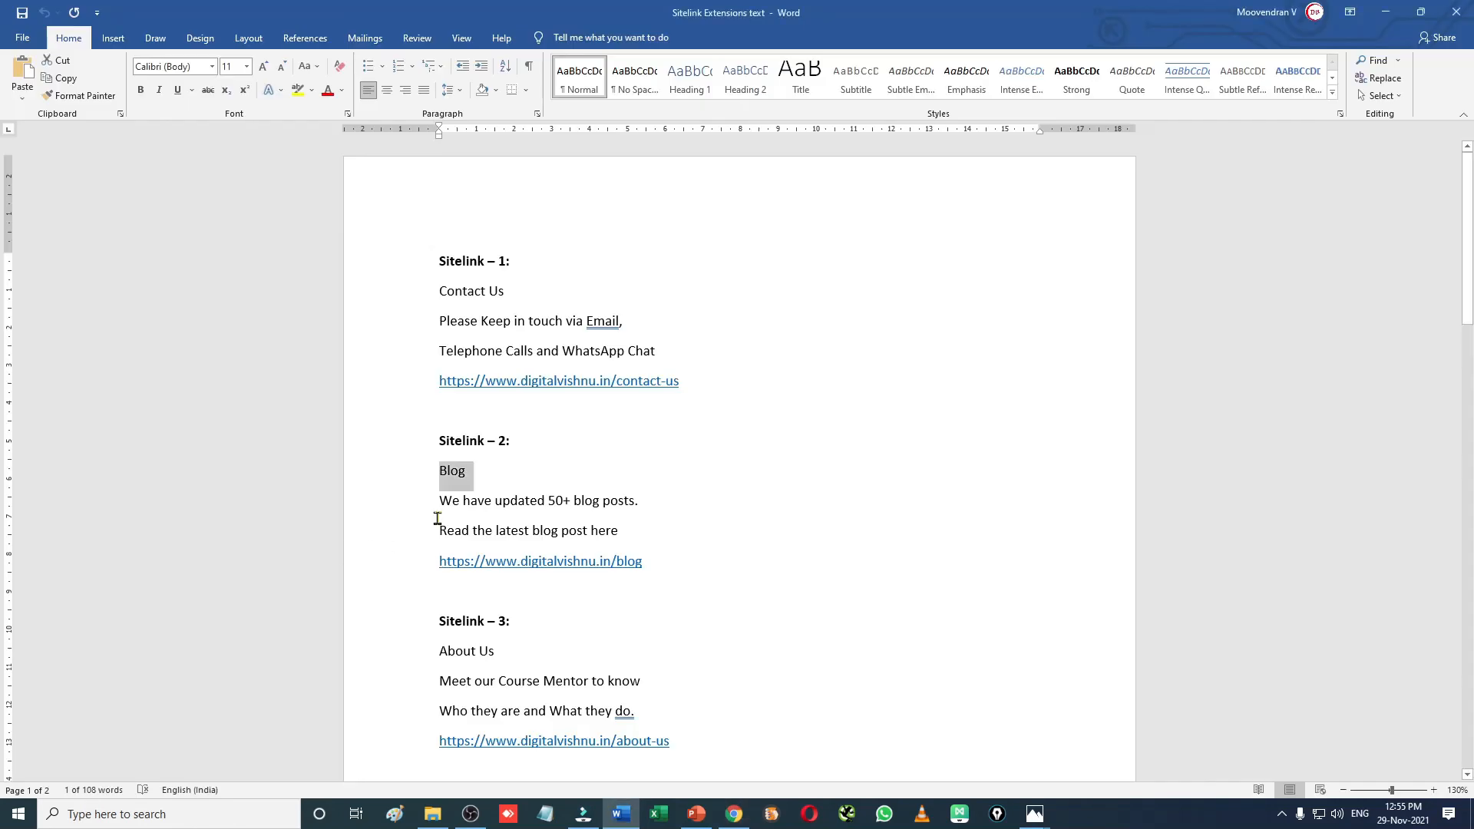
drag(440, 508, 641, 522)
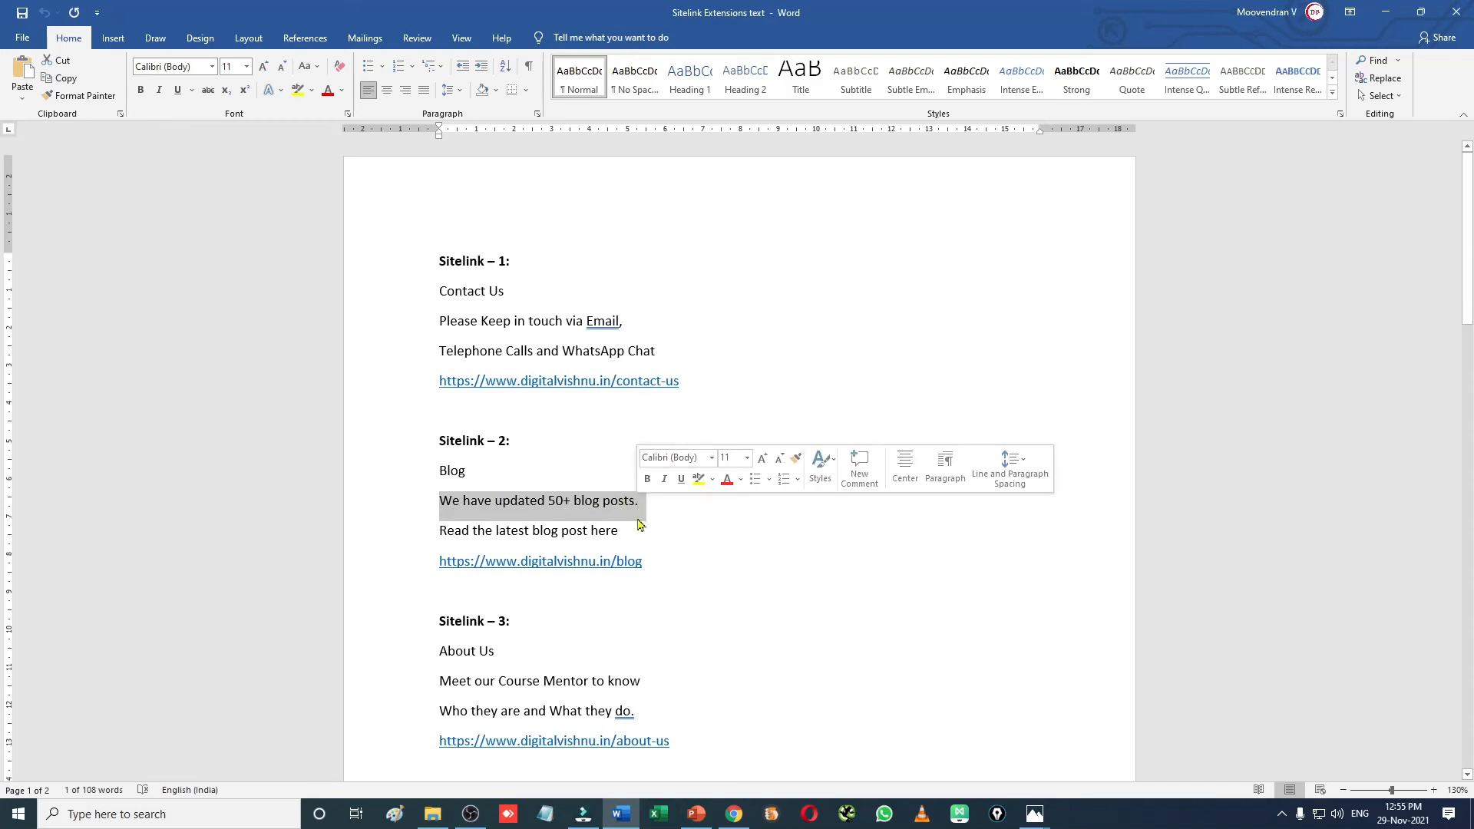
key(alt+Tab)
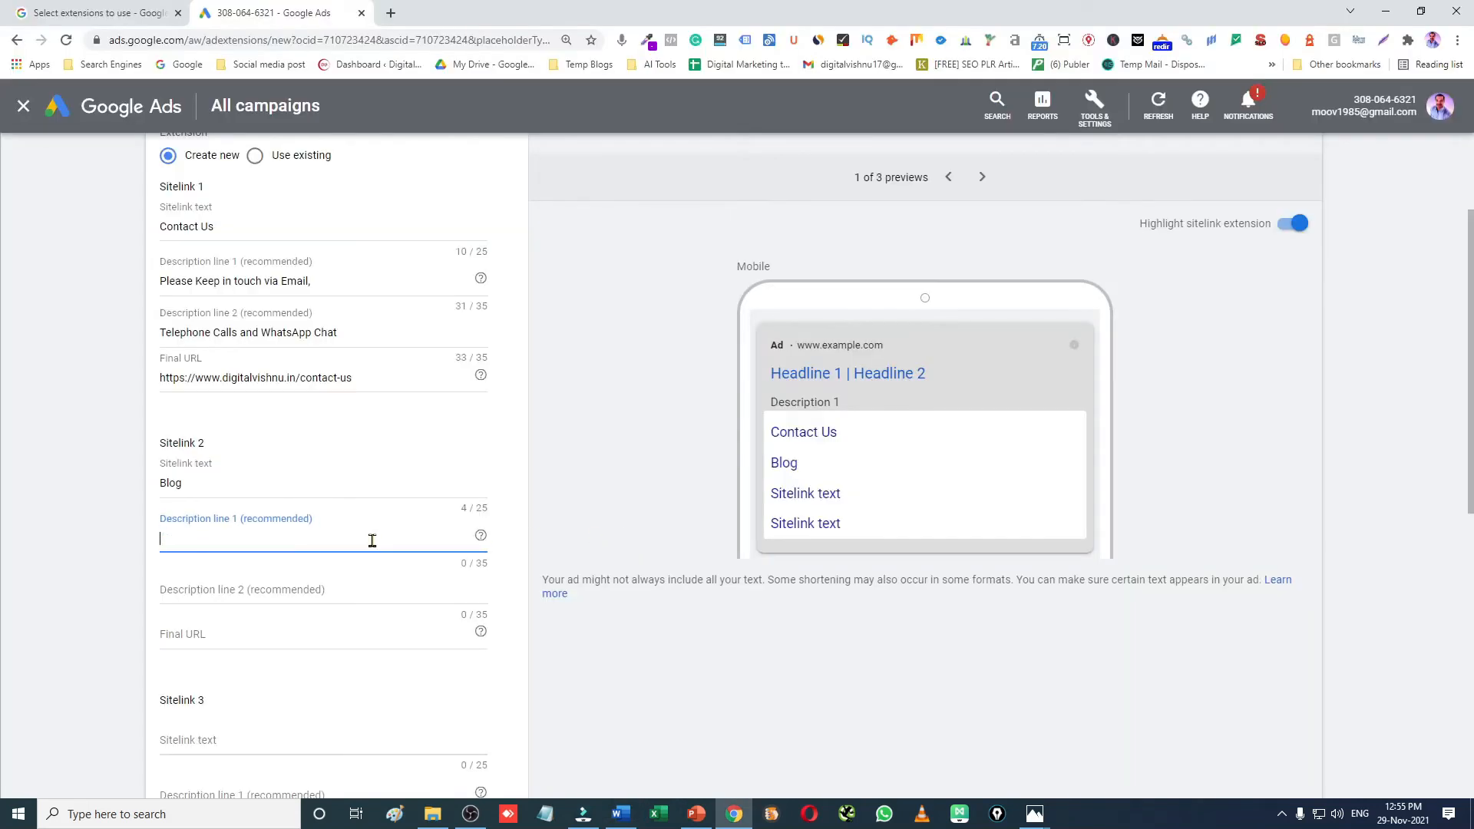
key(ctrl+v)
- Fill Sitelink 2's description line 2 with "Read the latest blog post here" copied from the Word document
click(258, 587)
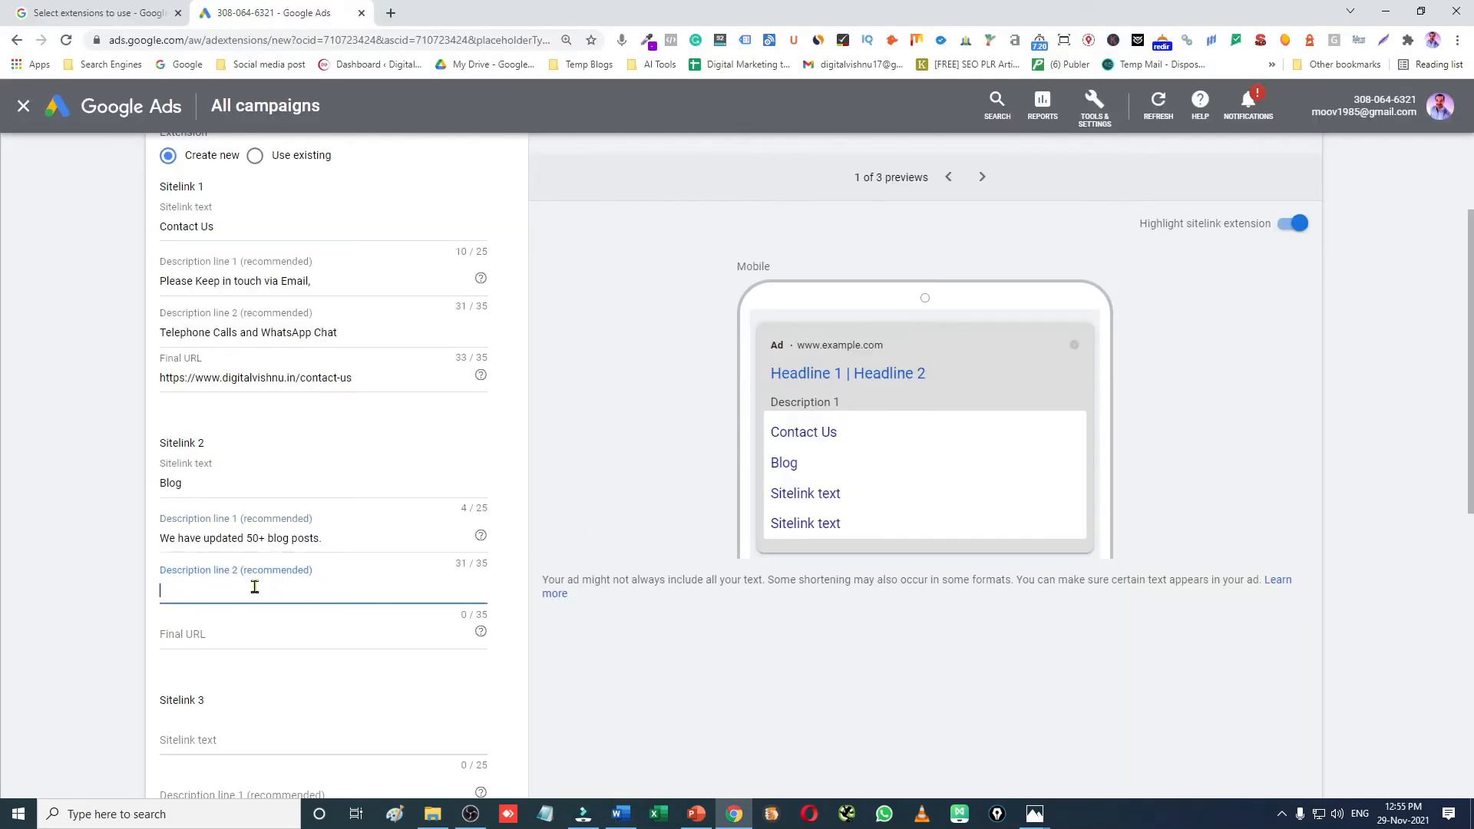
key(alt+Tab)
drag(440, 530, 612, 530)
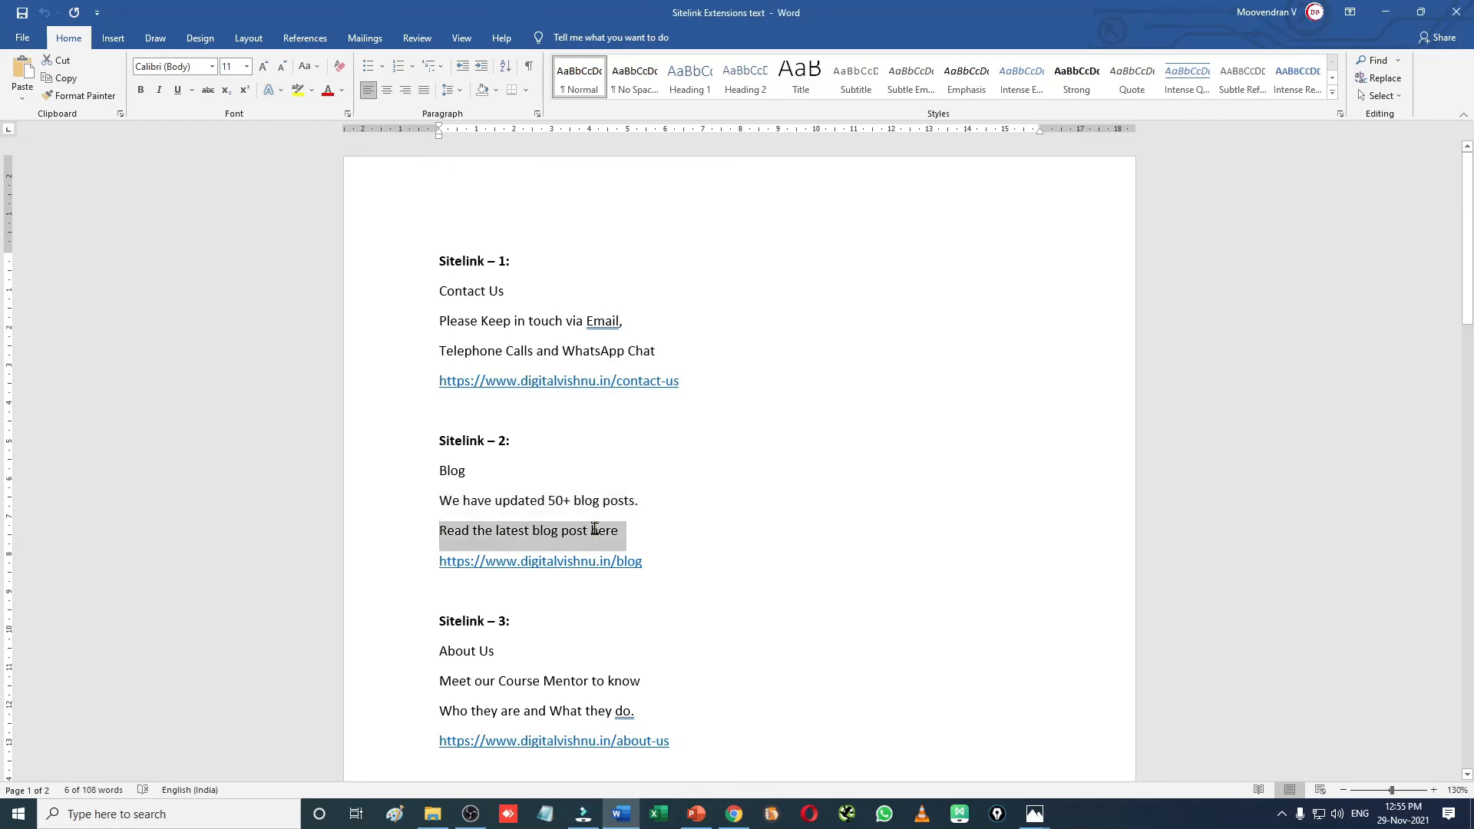
key(alt+Tab)
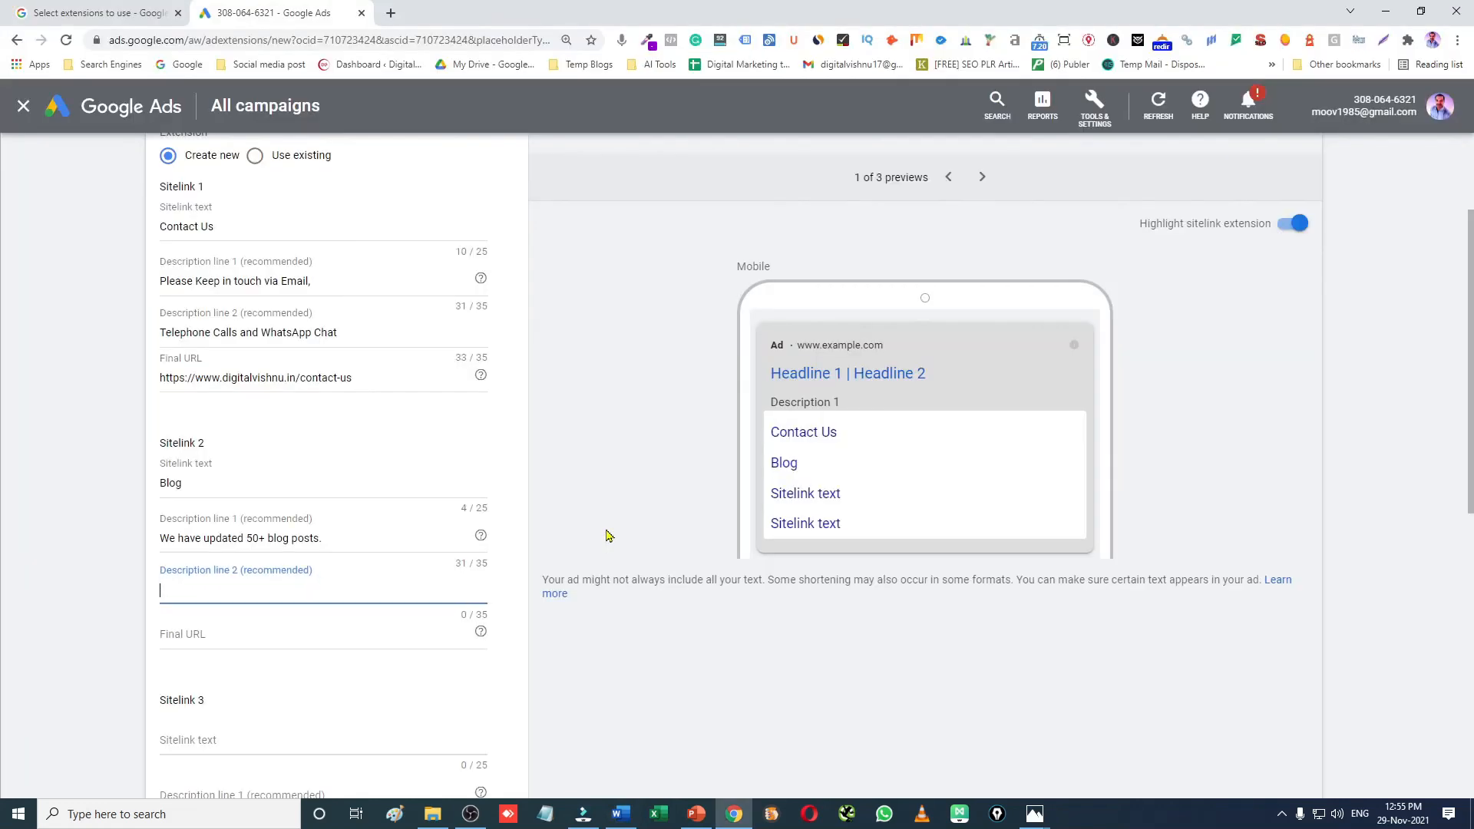
key(ctrl+v)
click(235, 637)
key(alt+Tab)
drag(439, 564, 664, 567)
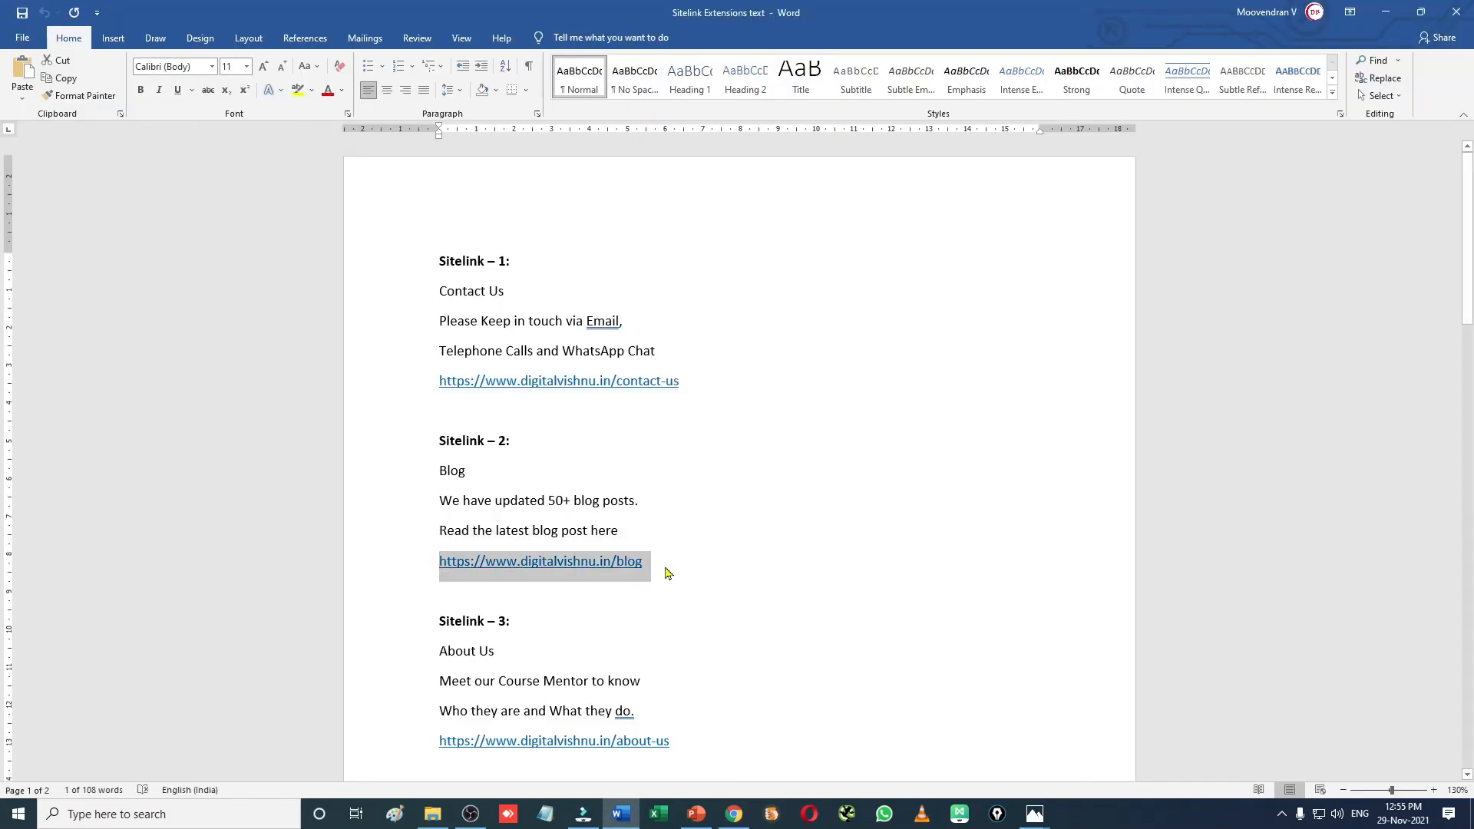
key(alt+Tab)
- Copy "About Us" from the Word document into Sitelink 3's sitelink text in Google Ads
scroll(285, 589, down, 3)
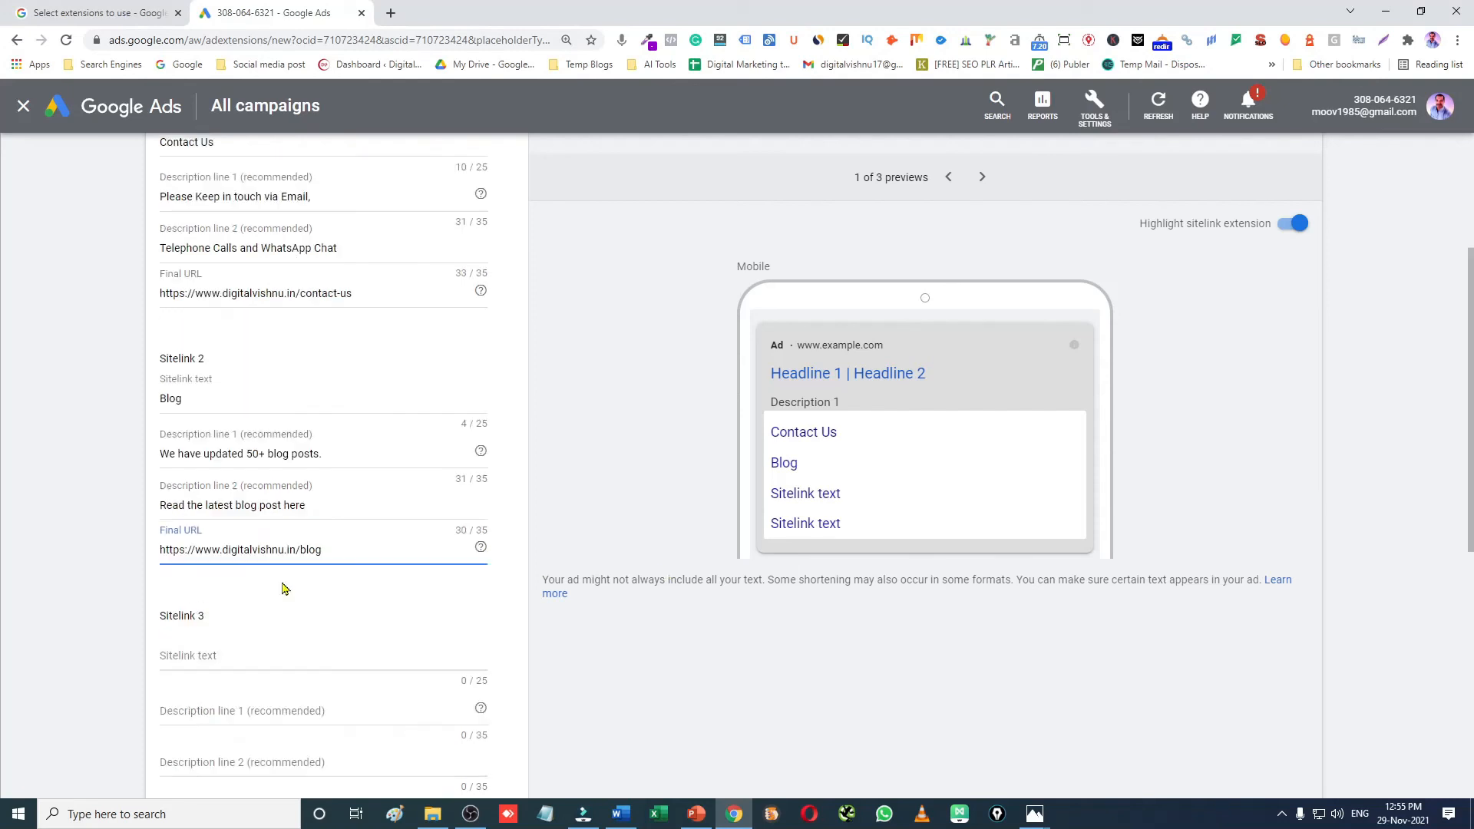
key(alt+Tab)
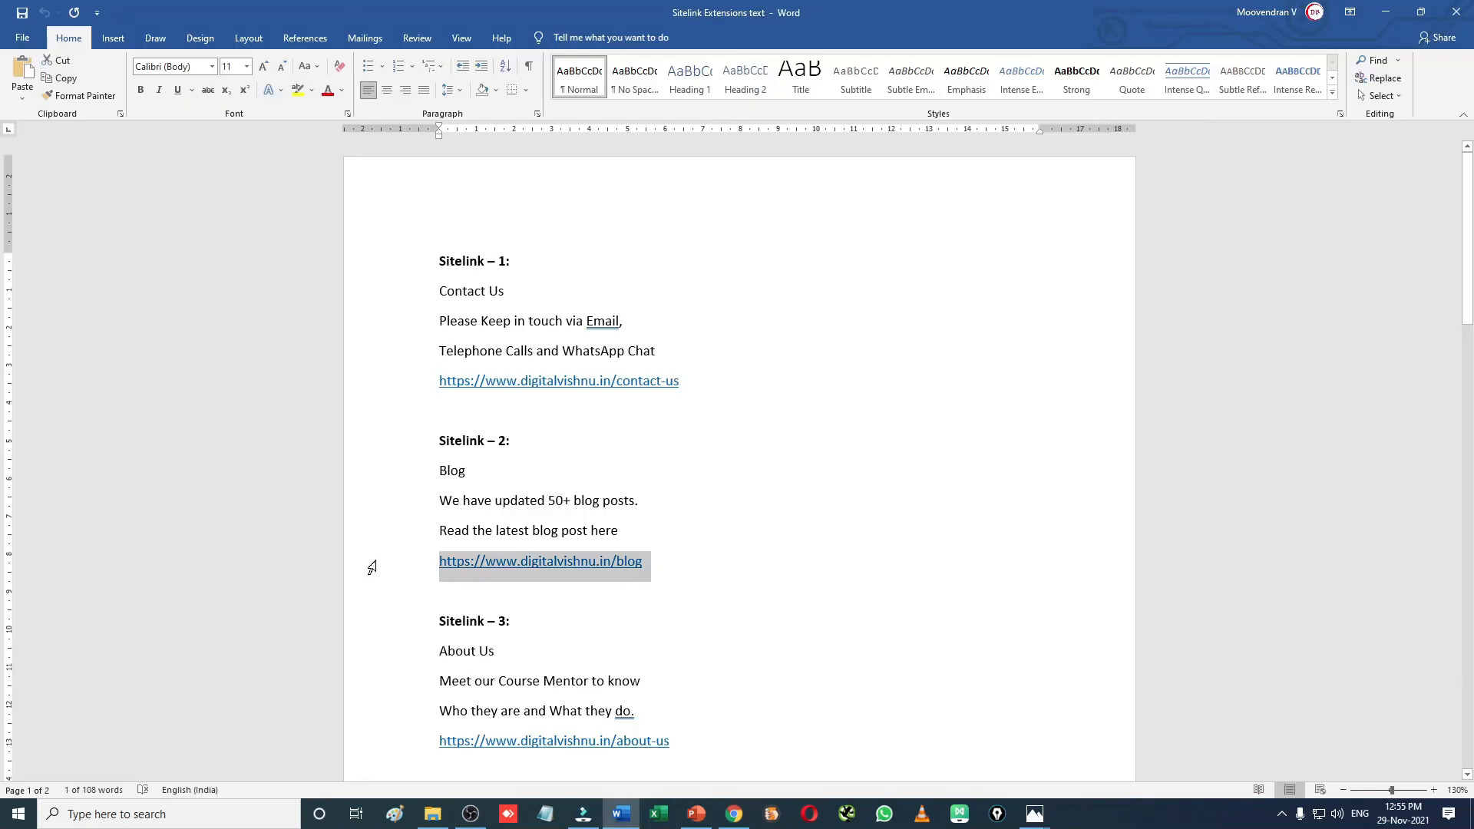
drag(506, 651, 428, 650)
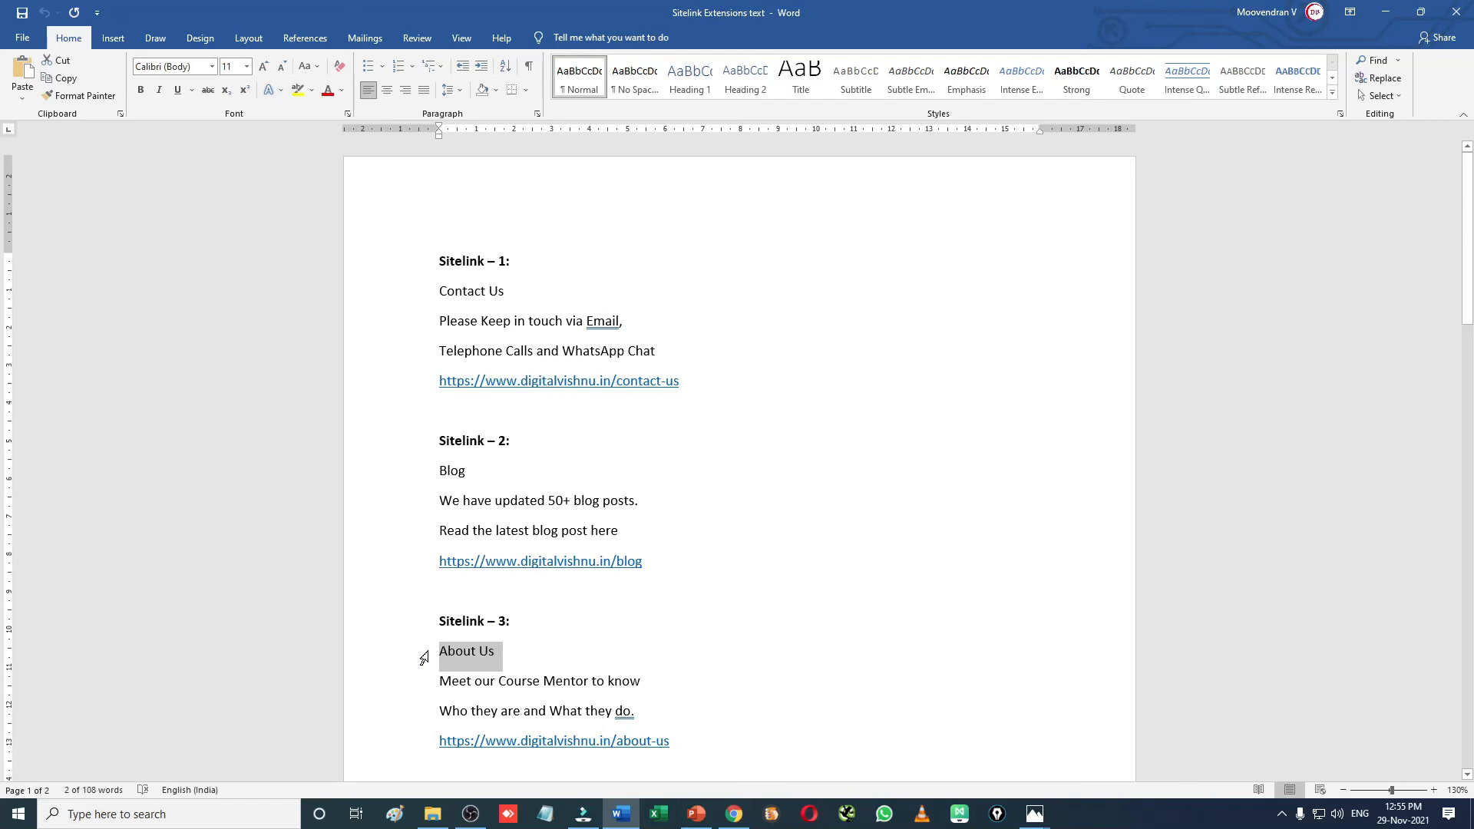
key(ctrl+c)
key(alt+Tab)
key(ctrl+v)
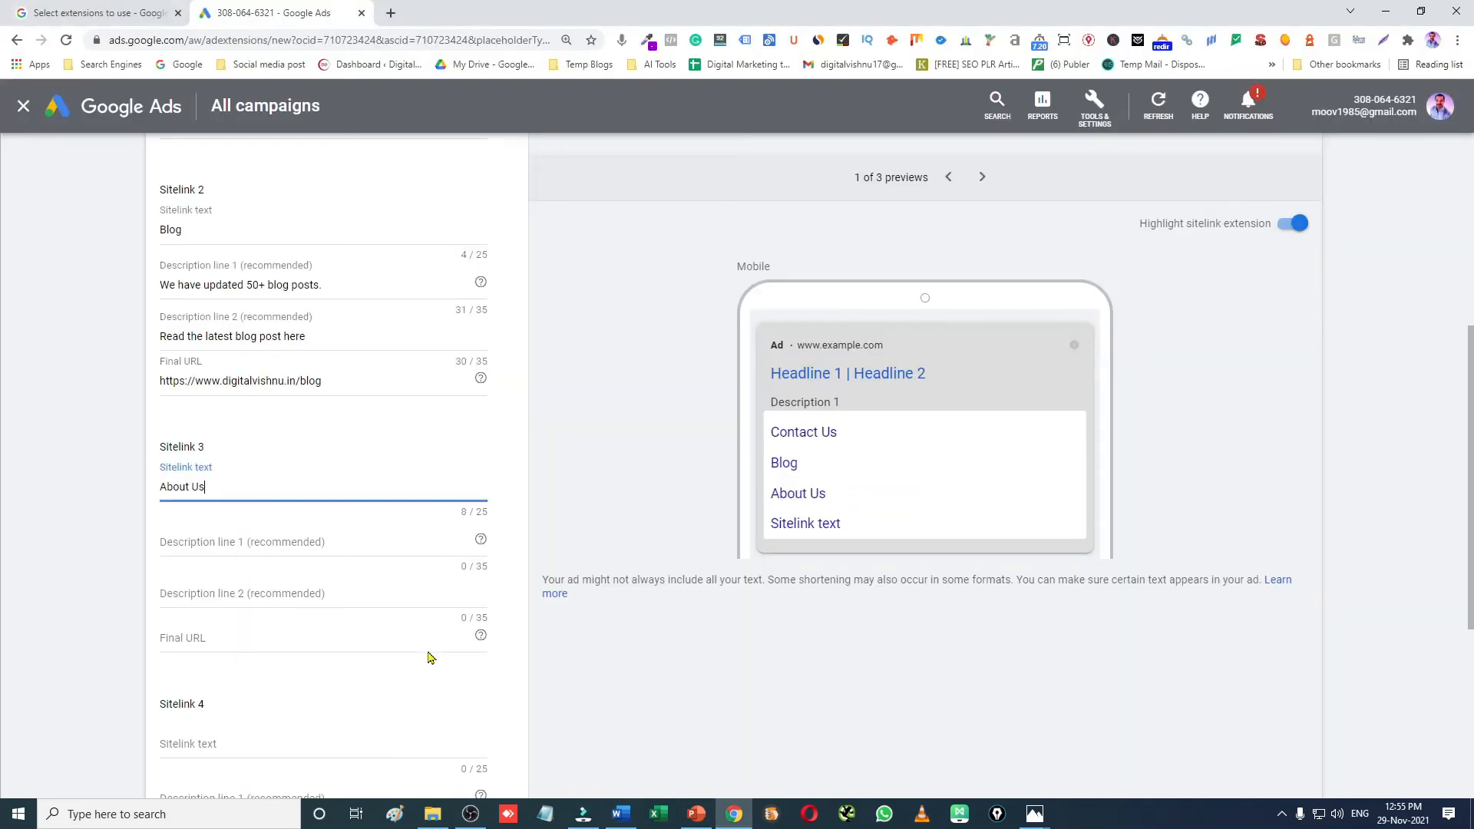
- Fill Sitelink 3's description line 1 with "Meet our Course Mentor to know" copied from the Word document
click(289, 542)
key(alt+Tab)
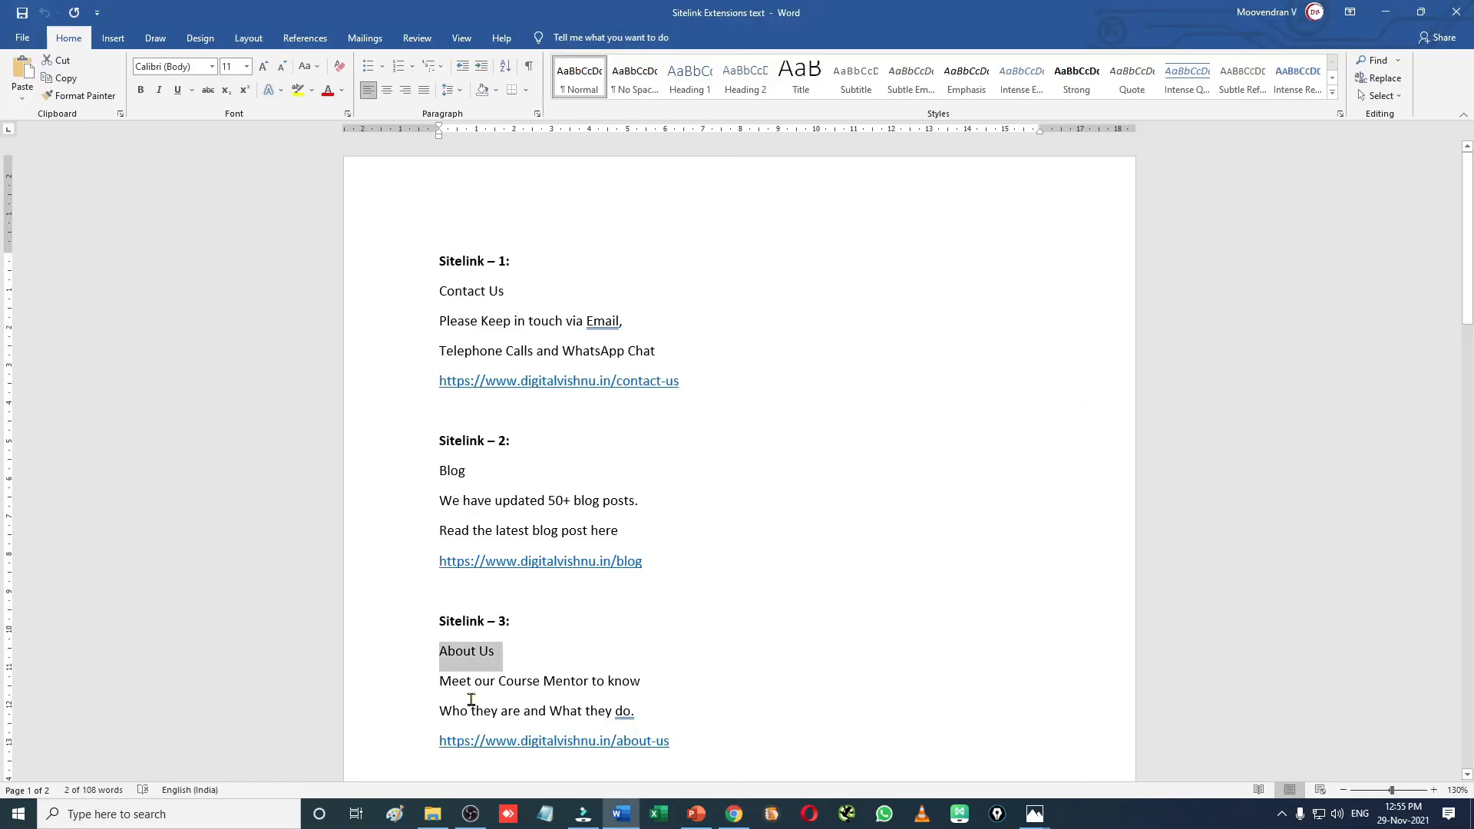
drag(438, 678, 643, 680)
key(ctrl+c)
key(alt+Tab)
key(ctrl+v)
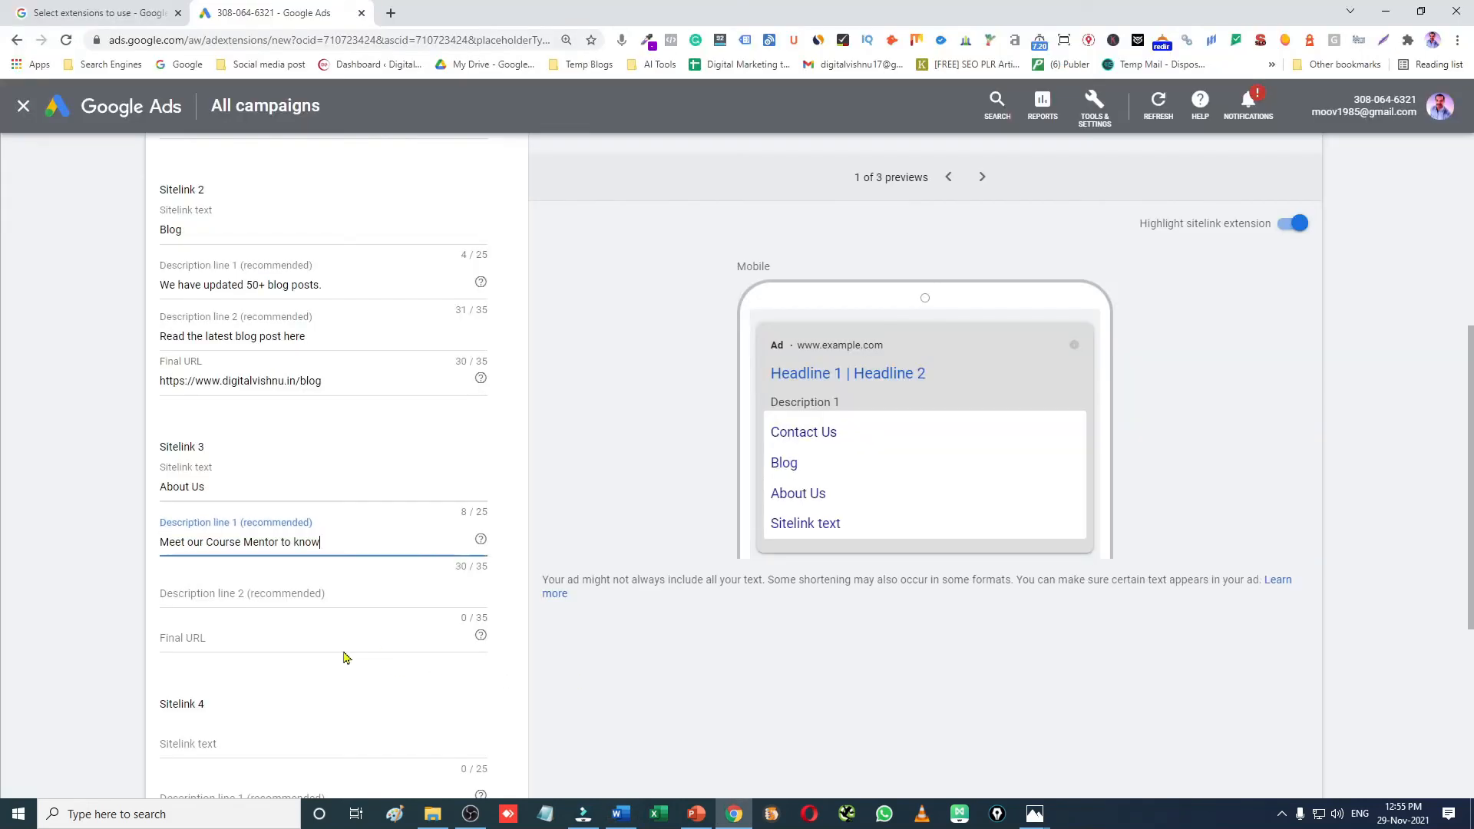
- Fill Sitelink 3's description line 2 with "Who they are and What they do." copied from the Word document
click(283, 600)
key(alt+Tab)
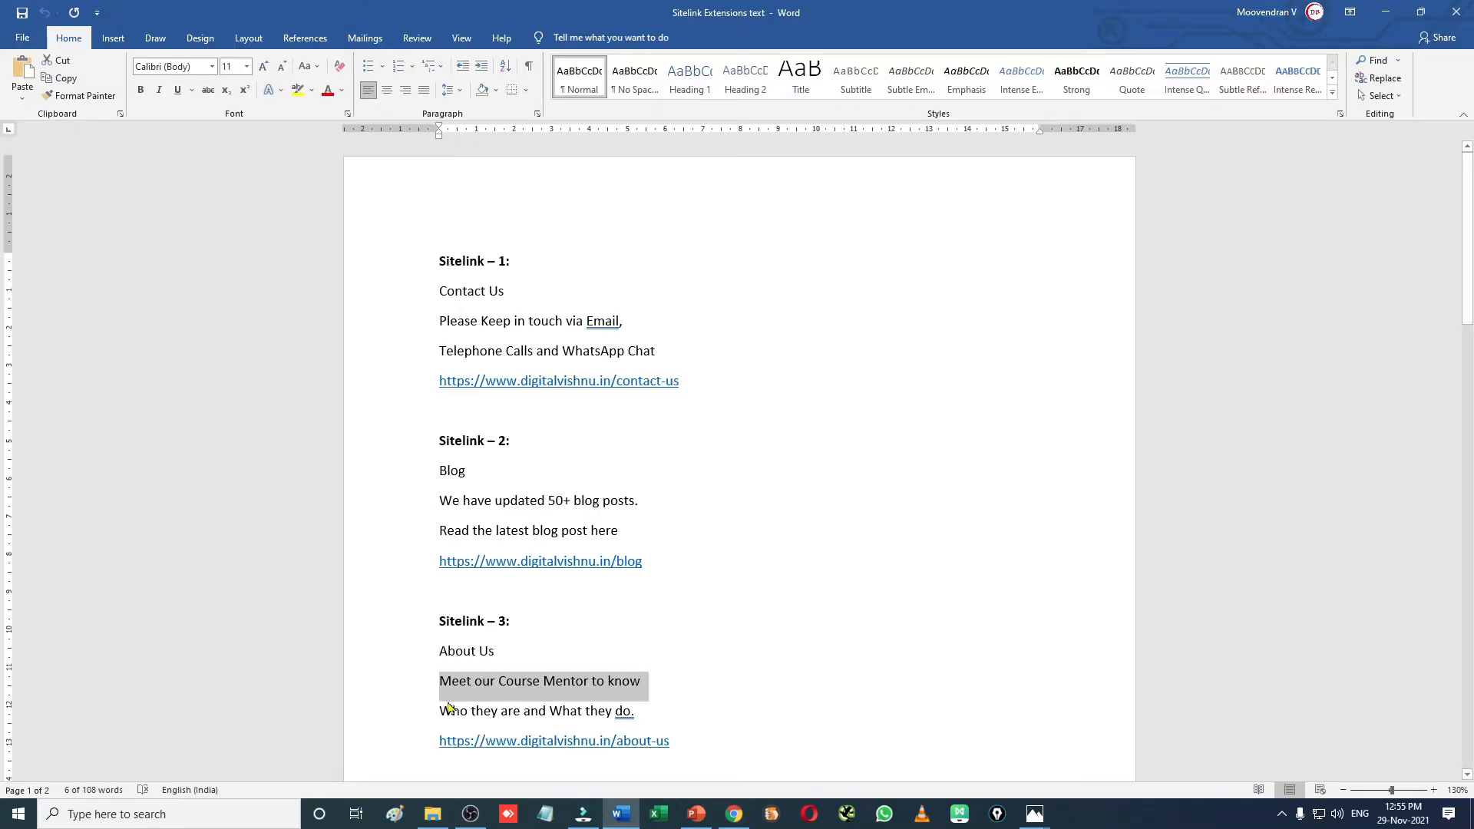
drag(442, 709, 642, 714)
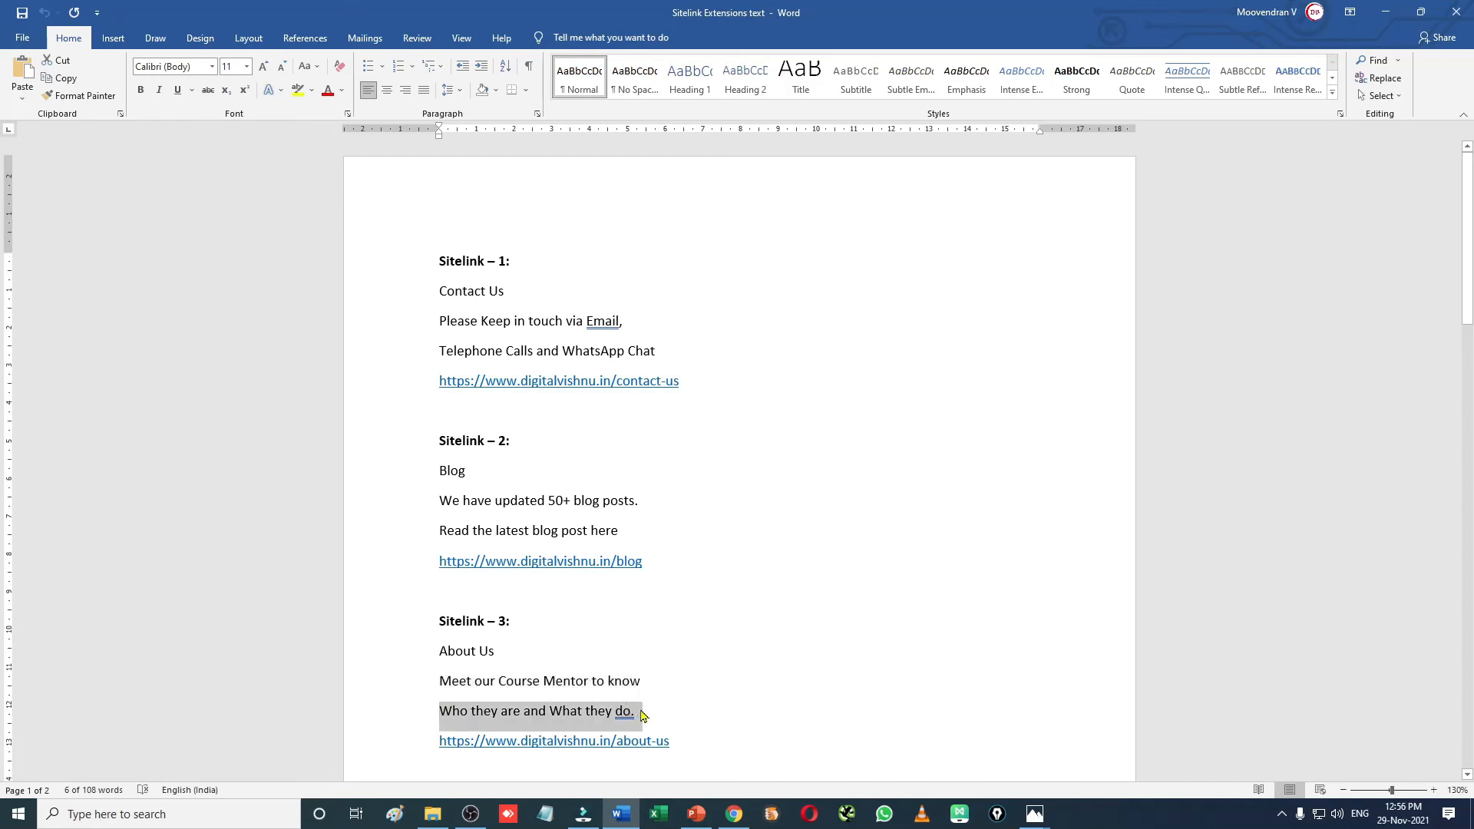
key(alt+Tab)
key(ctrl+v)
click(209, 637)
key(alt+Tab)
scroll(497, 688, down, 2)
drag(441, 604, 696, 617)
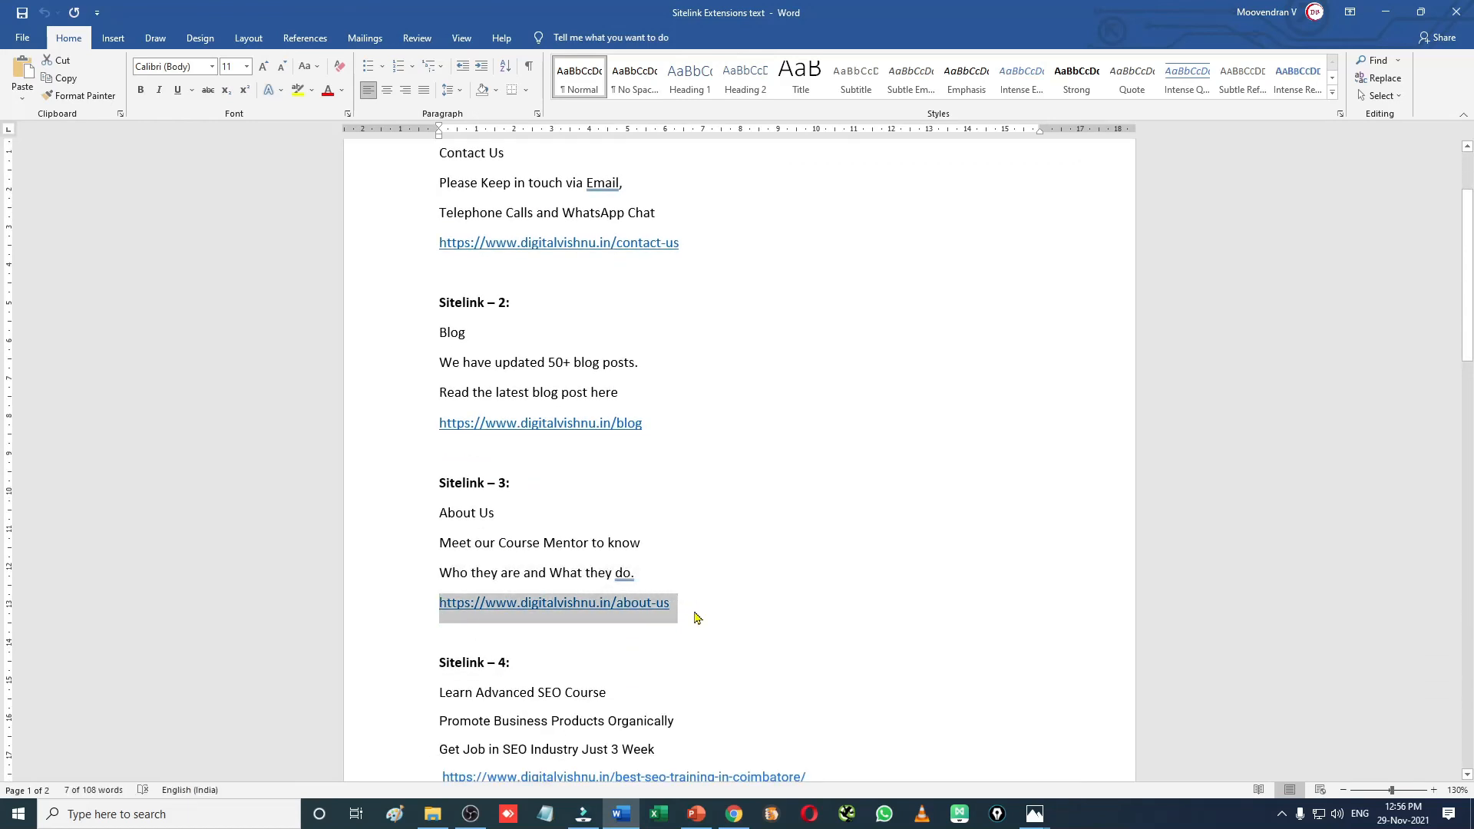
key(alt+Tab)
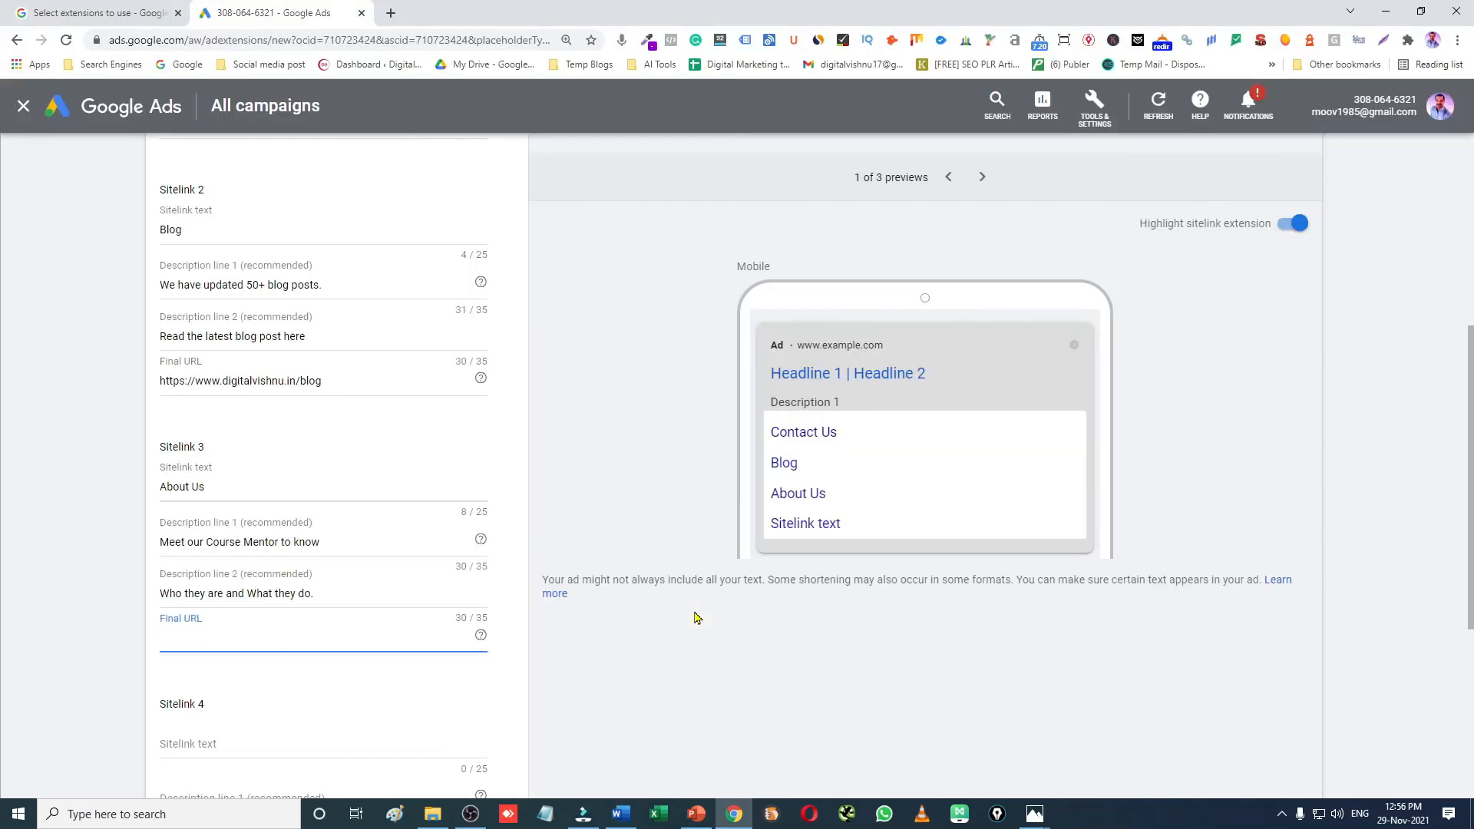
key(ctrl+v)
- Copy "Learn Advanced SEO Course" from the Word document into Sitelink 4's sitelink text in Google Ads
scroll(367, 627, down, 2)
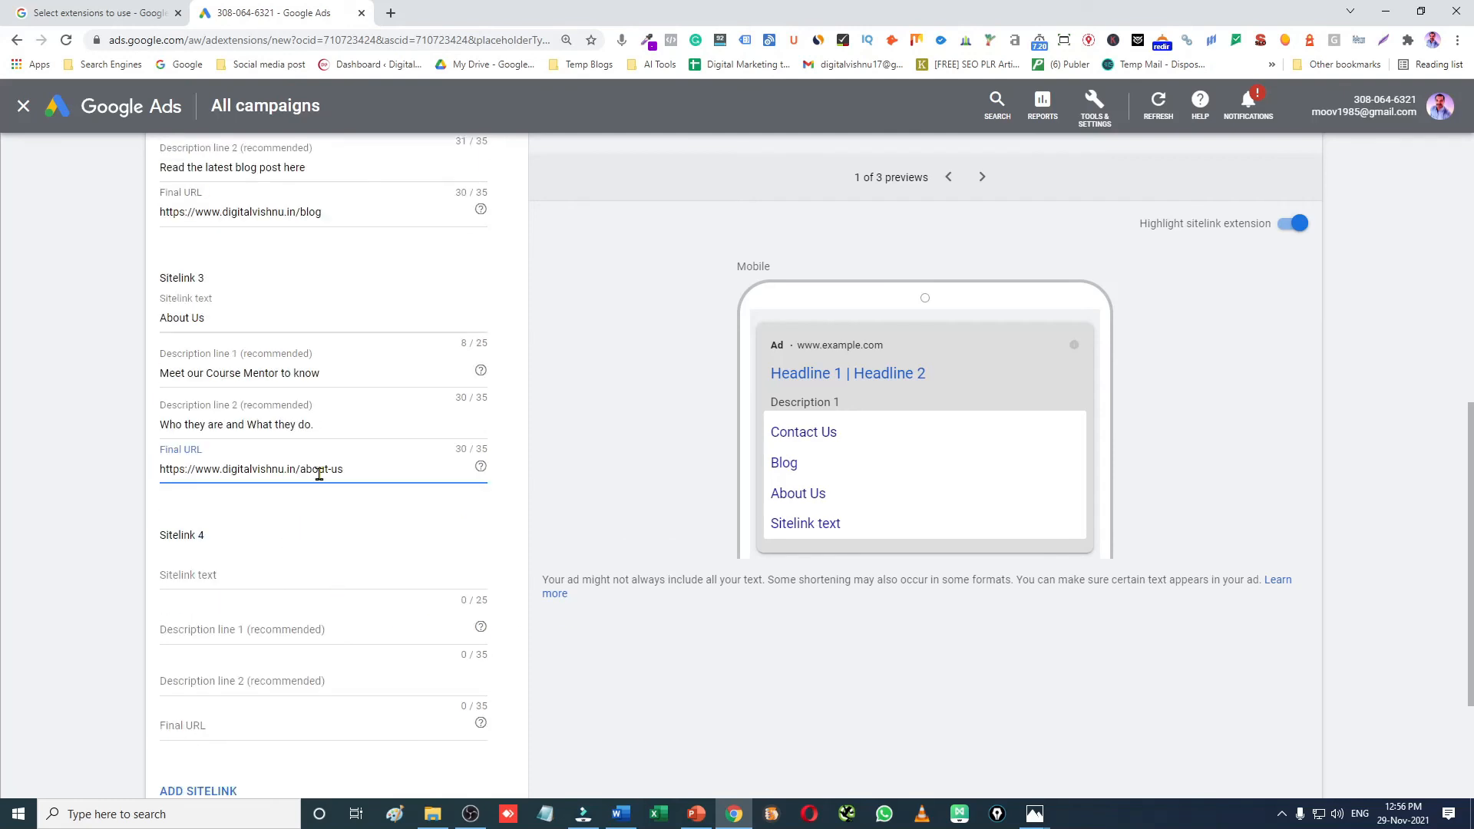
click(250, 577)
key(alt+Tab)
scroll(453, 583, down, 1)
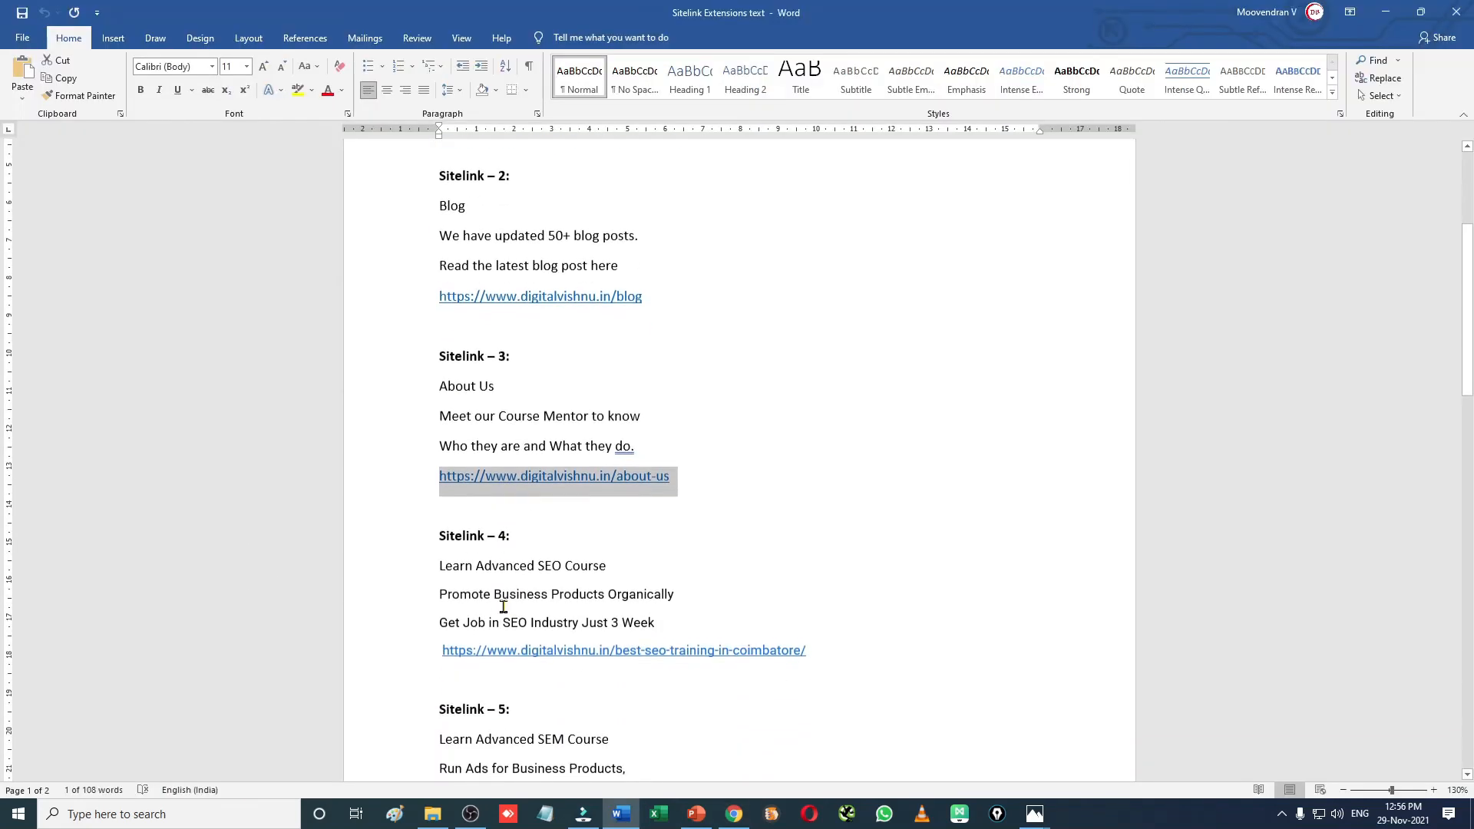
drag(441, 556, 600, 559)
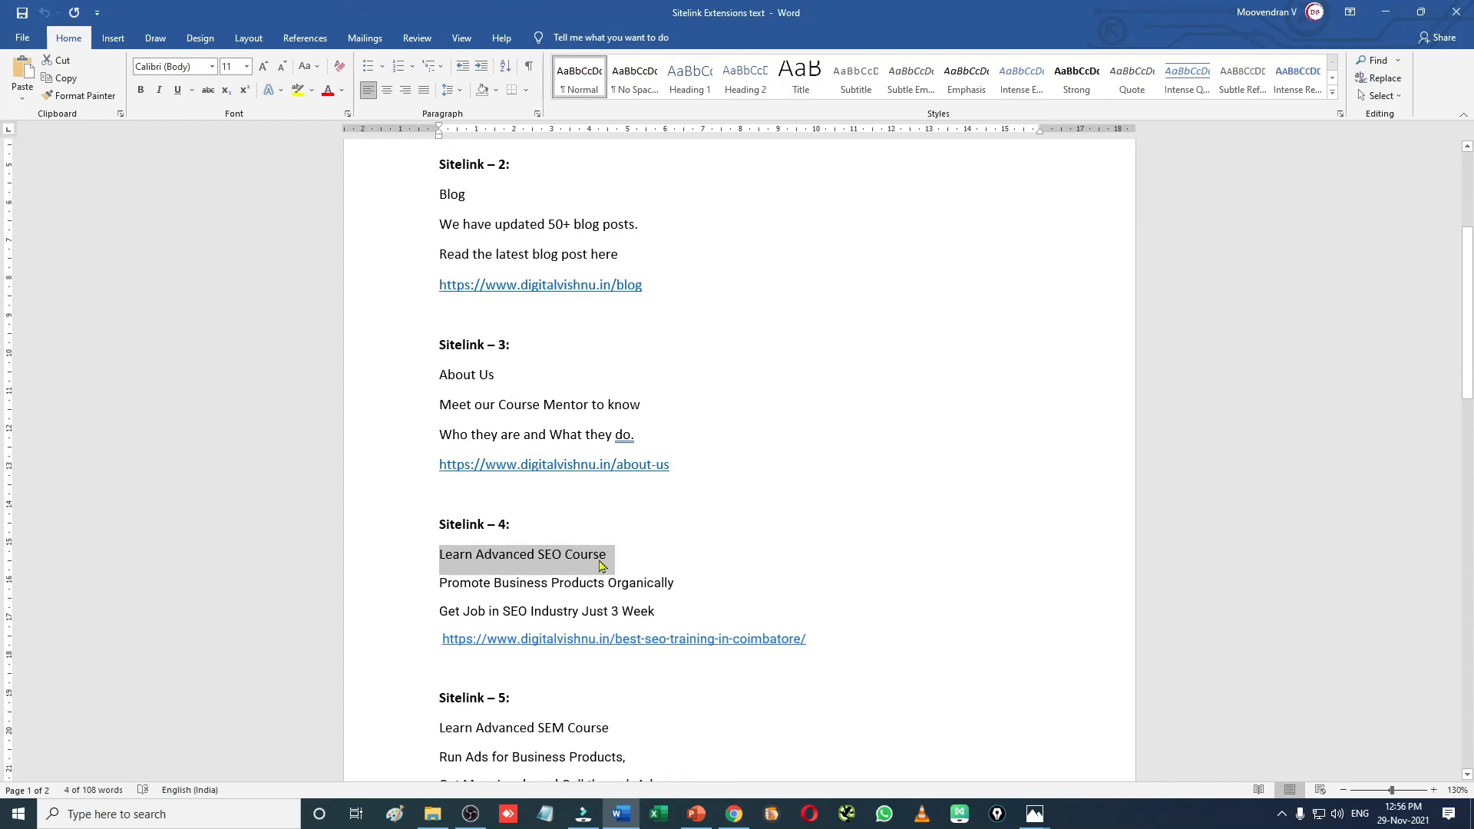
key(alt+Tab)
key(ctrl+v)
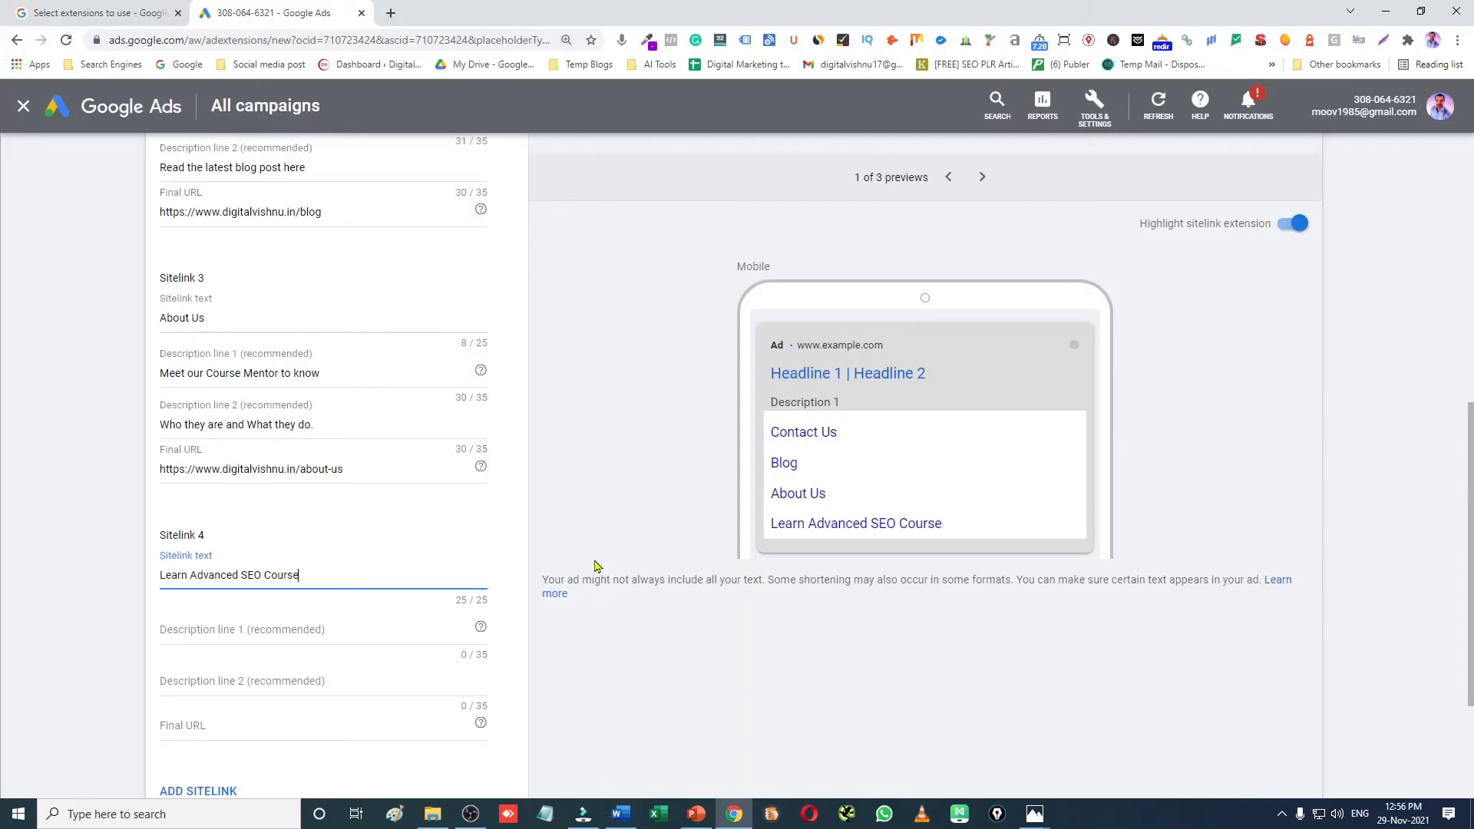
- Fill Sitelink 4's description line 1 with "Promote Business Products Organically" copied from the Word document
click(251, 625)
key(alt+Tab)
drag(438, 586, 704, 597)
key(ctrl+c)
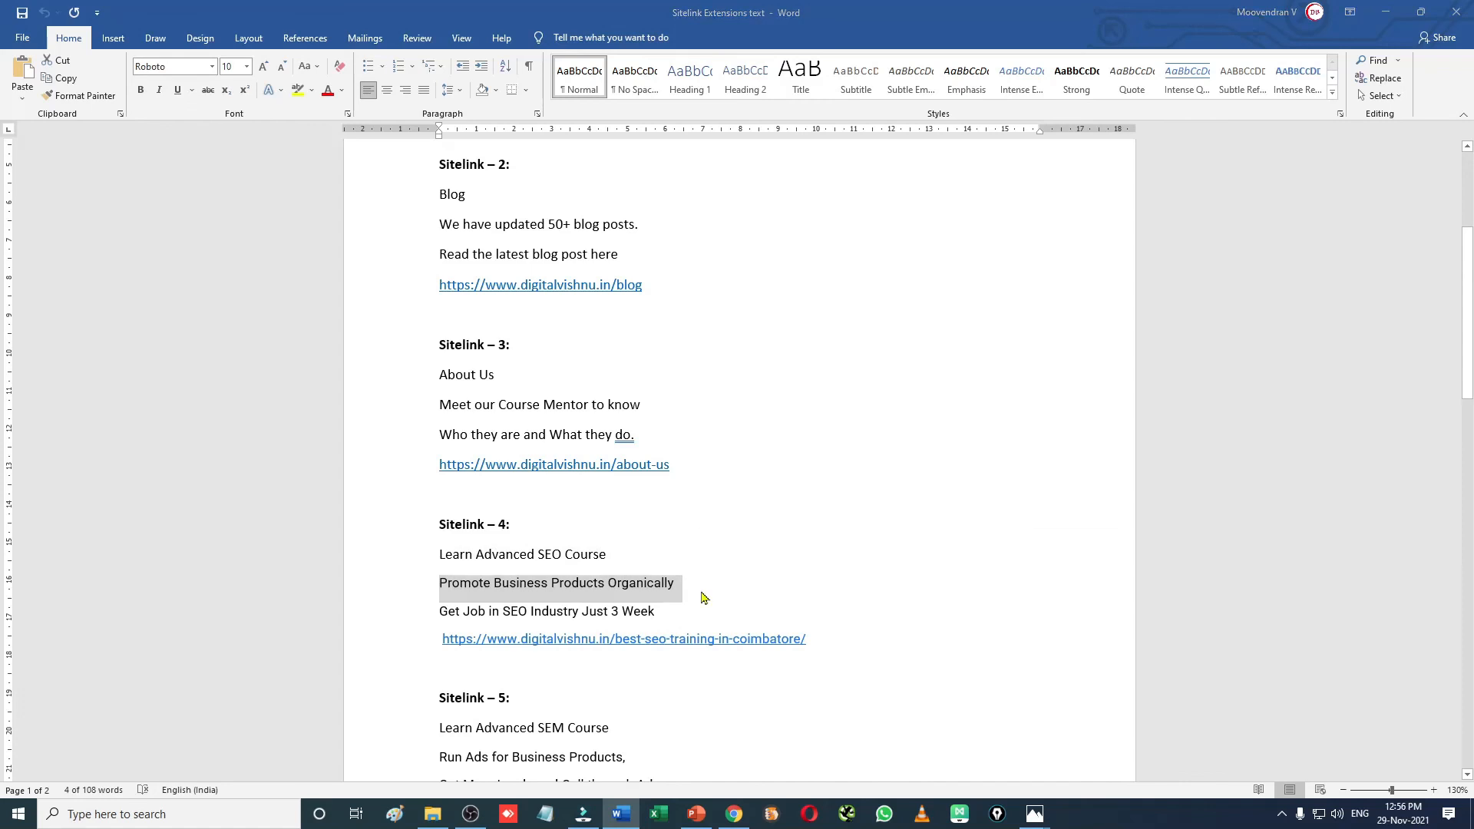
key(alt+Tab)
key(ctrl+v)
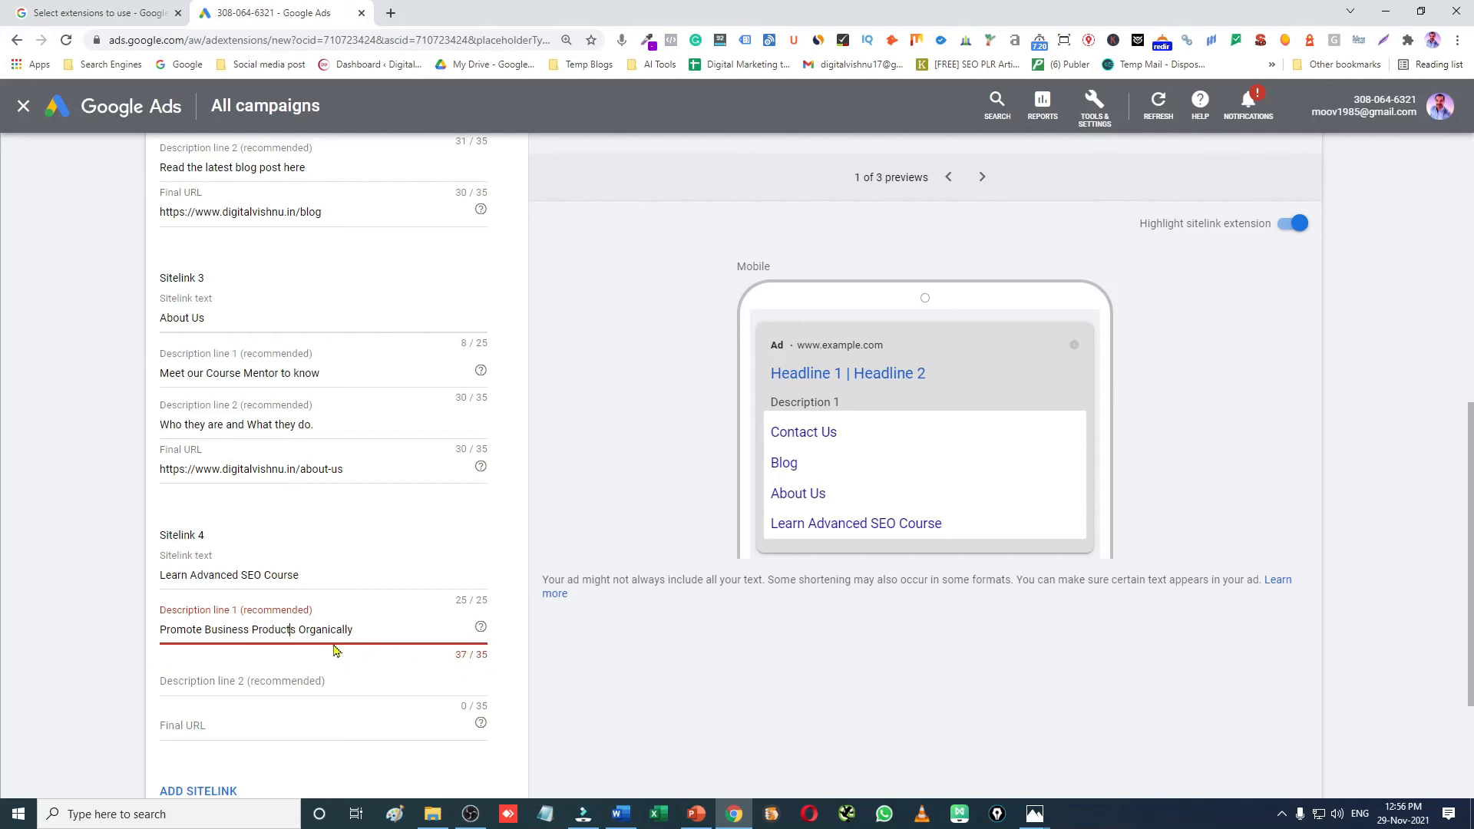
- Shorten Sitelink 4's description line 1 to "Promote Business Products Organic" to fit the 35-character limit
key(BackSpace)
click(358, 631)
key(BackSpace)
key(BackSpace)
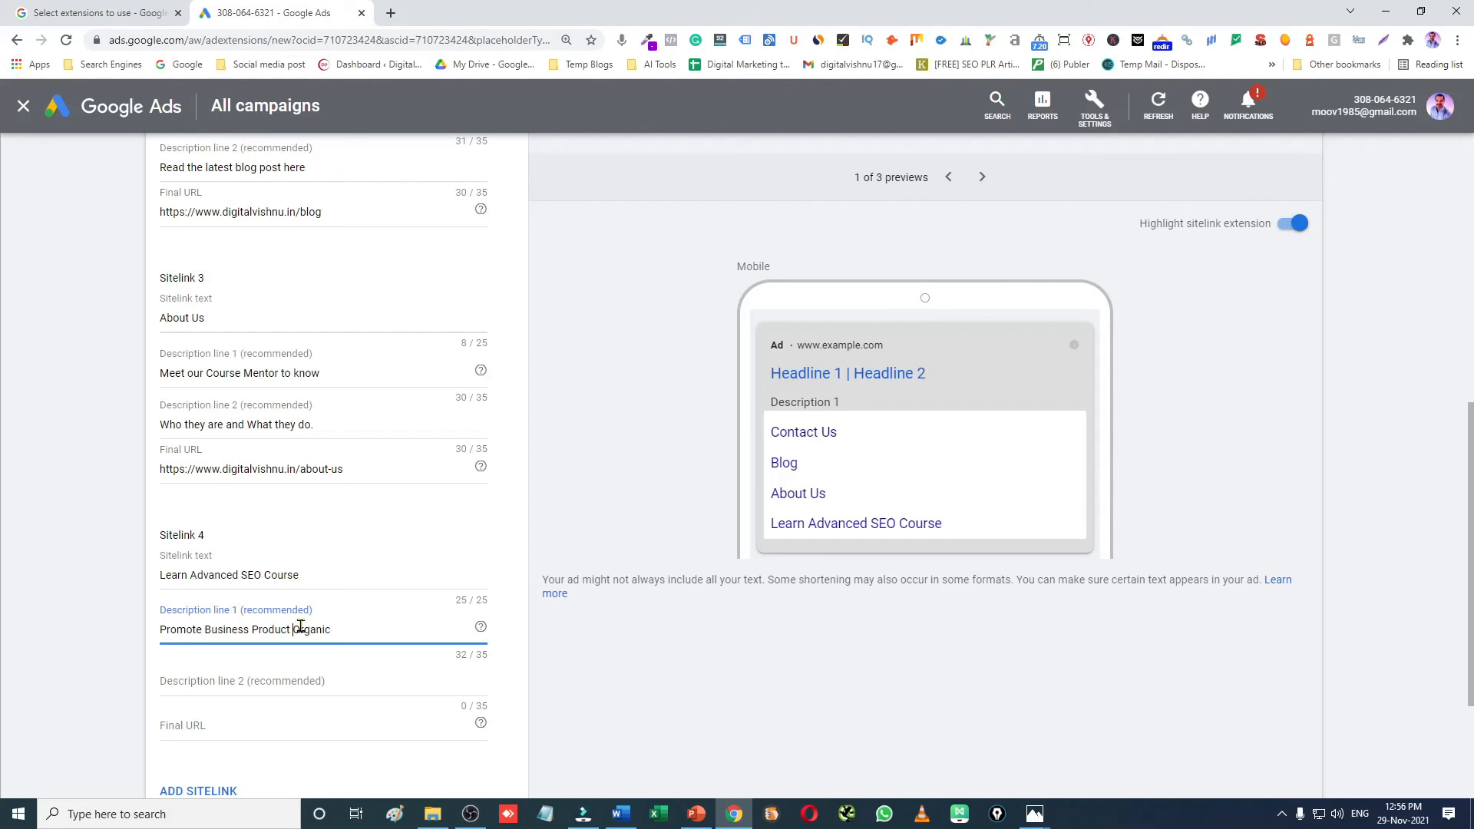
text(s)
- Fill Sitelink 4's description line 2 with "Get Job in SEO Industry Just 3 Week" copied from the Word document
click(292, 684)
key(alt+Tab)
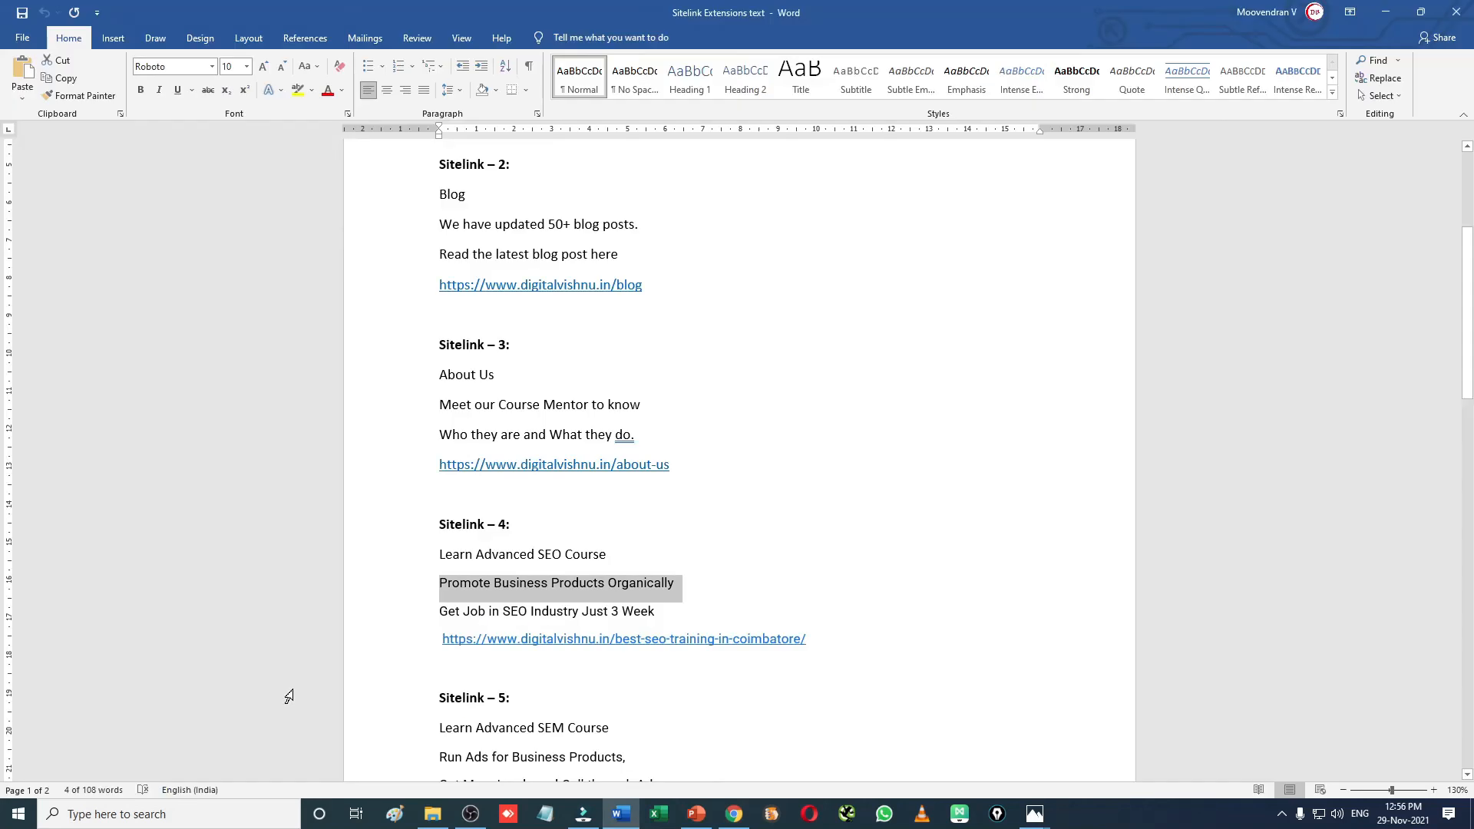
drag(669, 617, 448, 618)
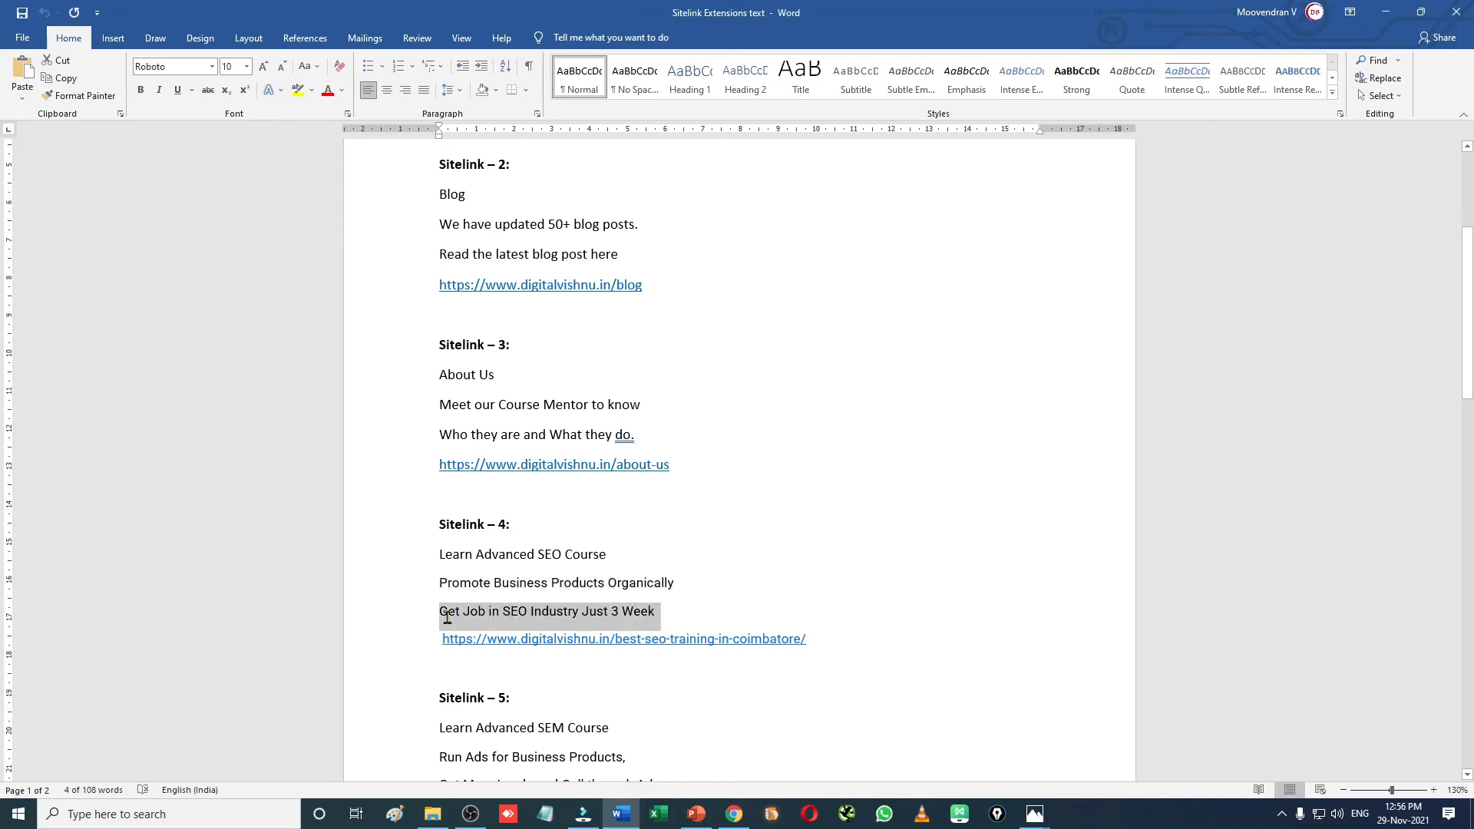
key(alt+Tab)
key(ctrl+v)
scroll(376, 622, down, 3)
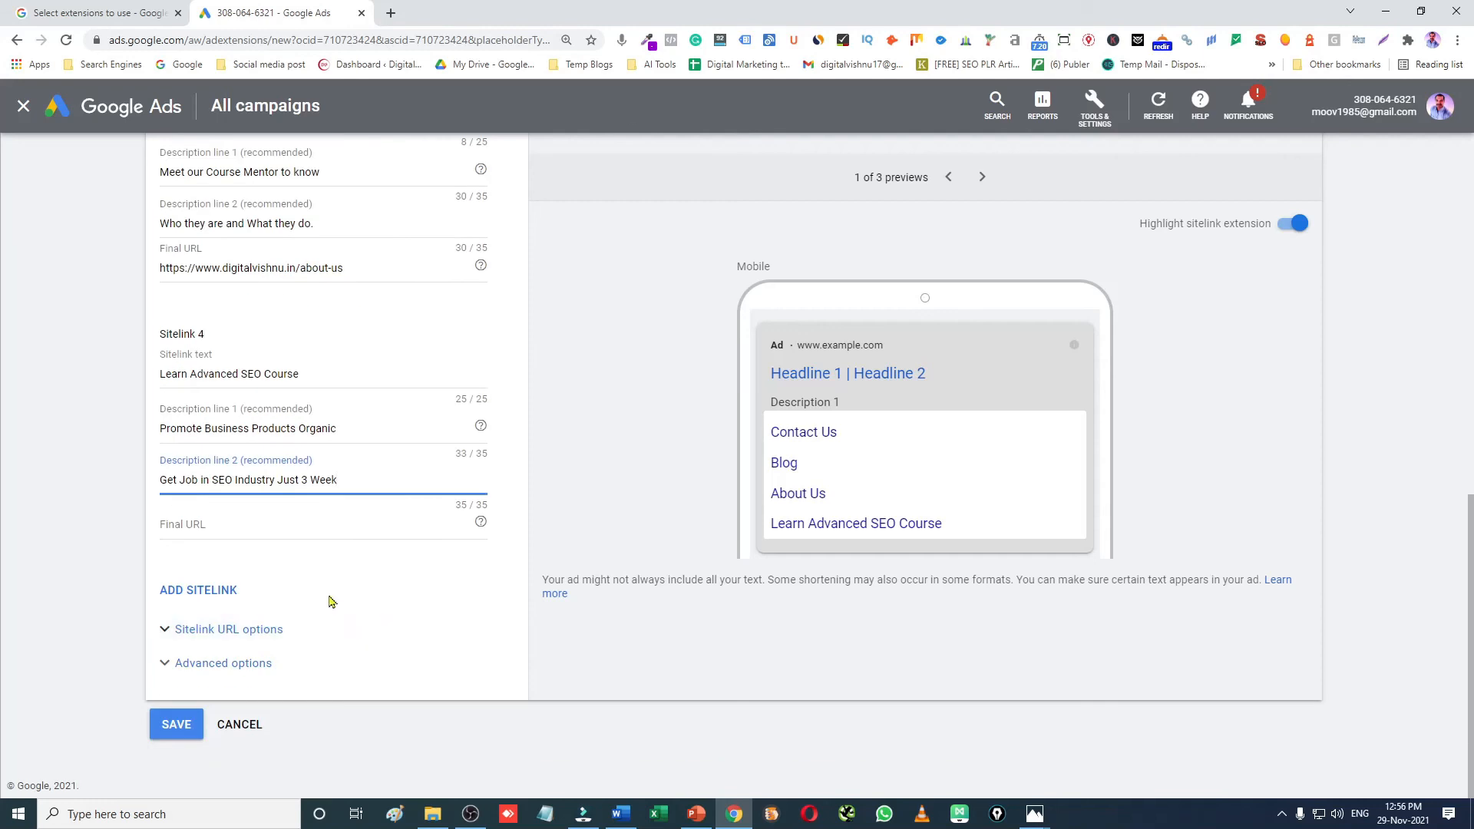
click(207, 519)
key(alt+Tab)
drag(444, 639, 844, 650)
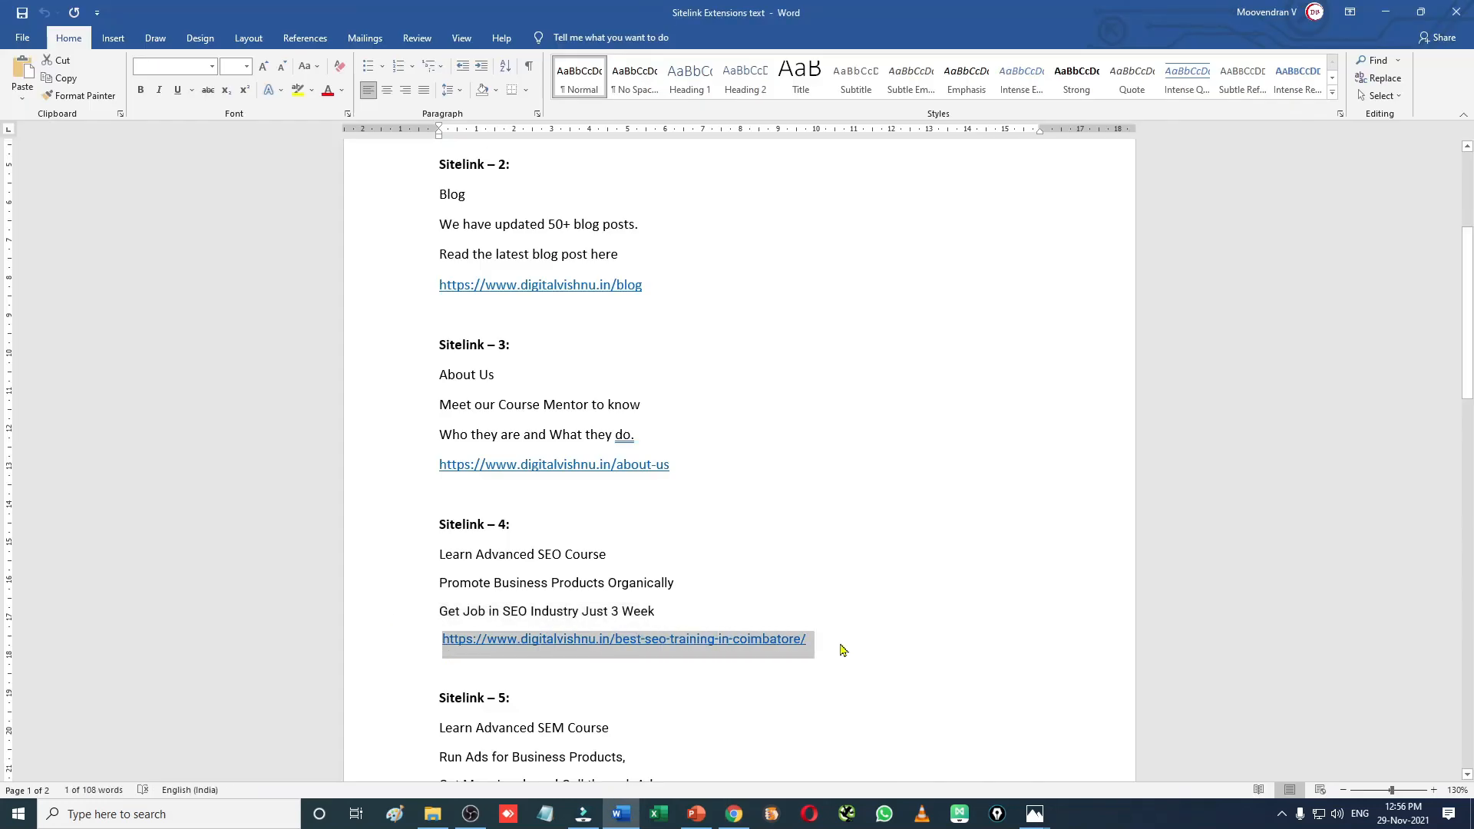
key(alt+Tab)
key(ctrl+v)
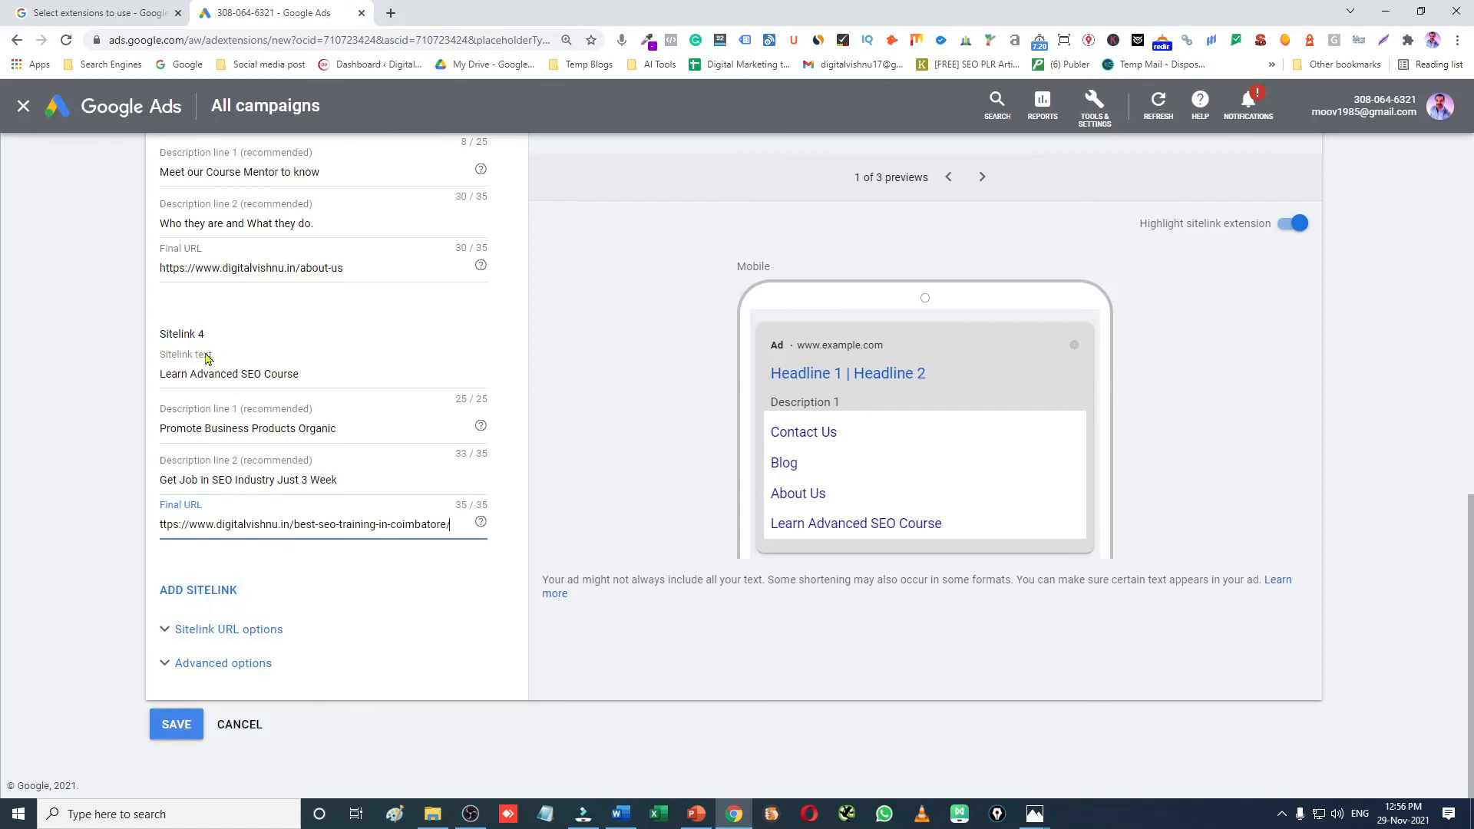
- Add a fifth sitelink and fill its sitelink text with "Learn Advanced SEM Course" copied from the Word document
click(217, 591)
key(alt+Tab)
scroll(236, 615, down, 3)
drag(618, 592, 422, 603)
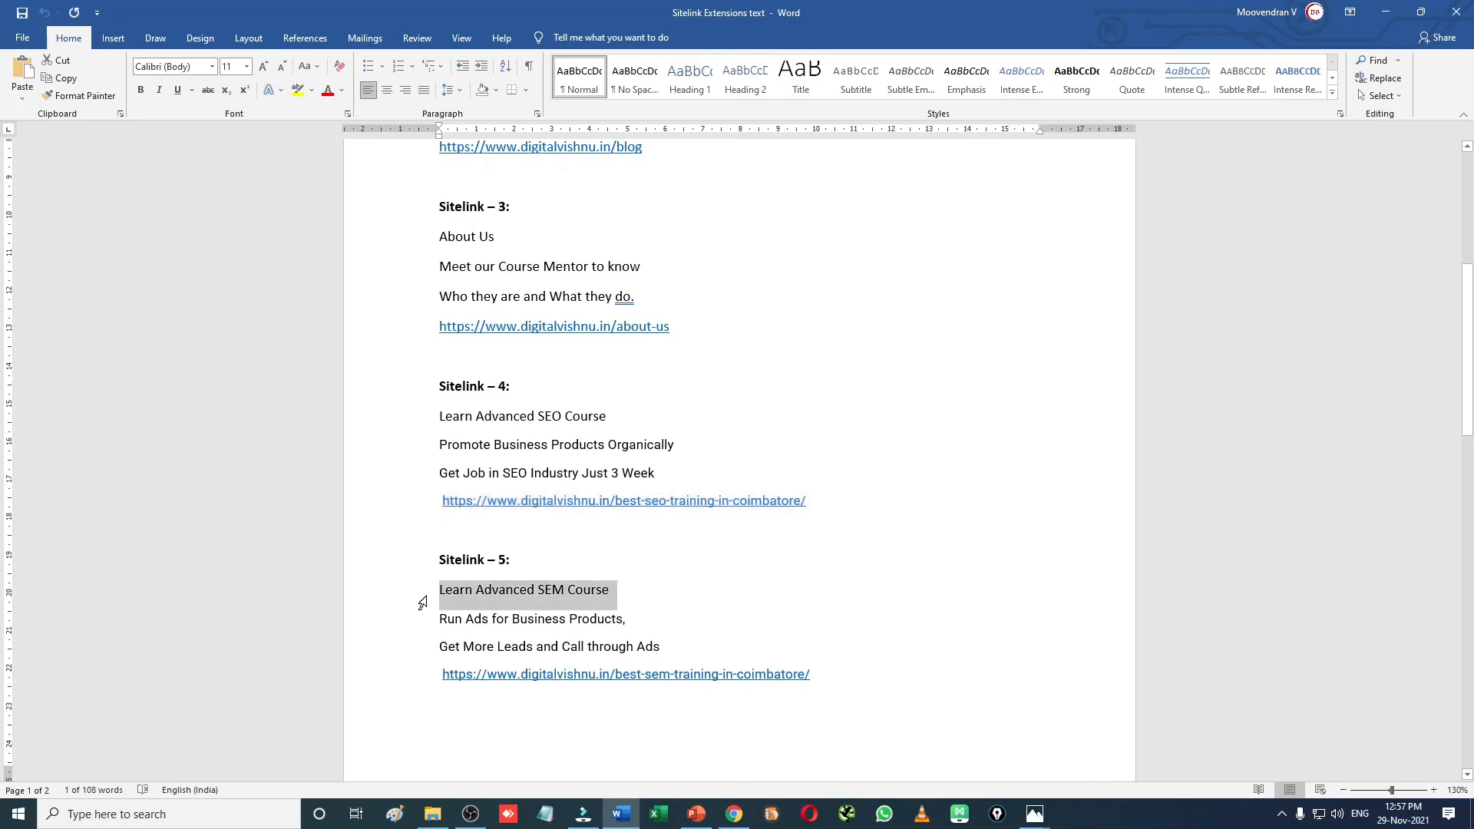
key(alt+Tab)
click(261, 632)
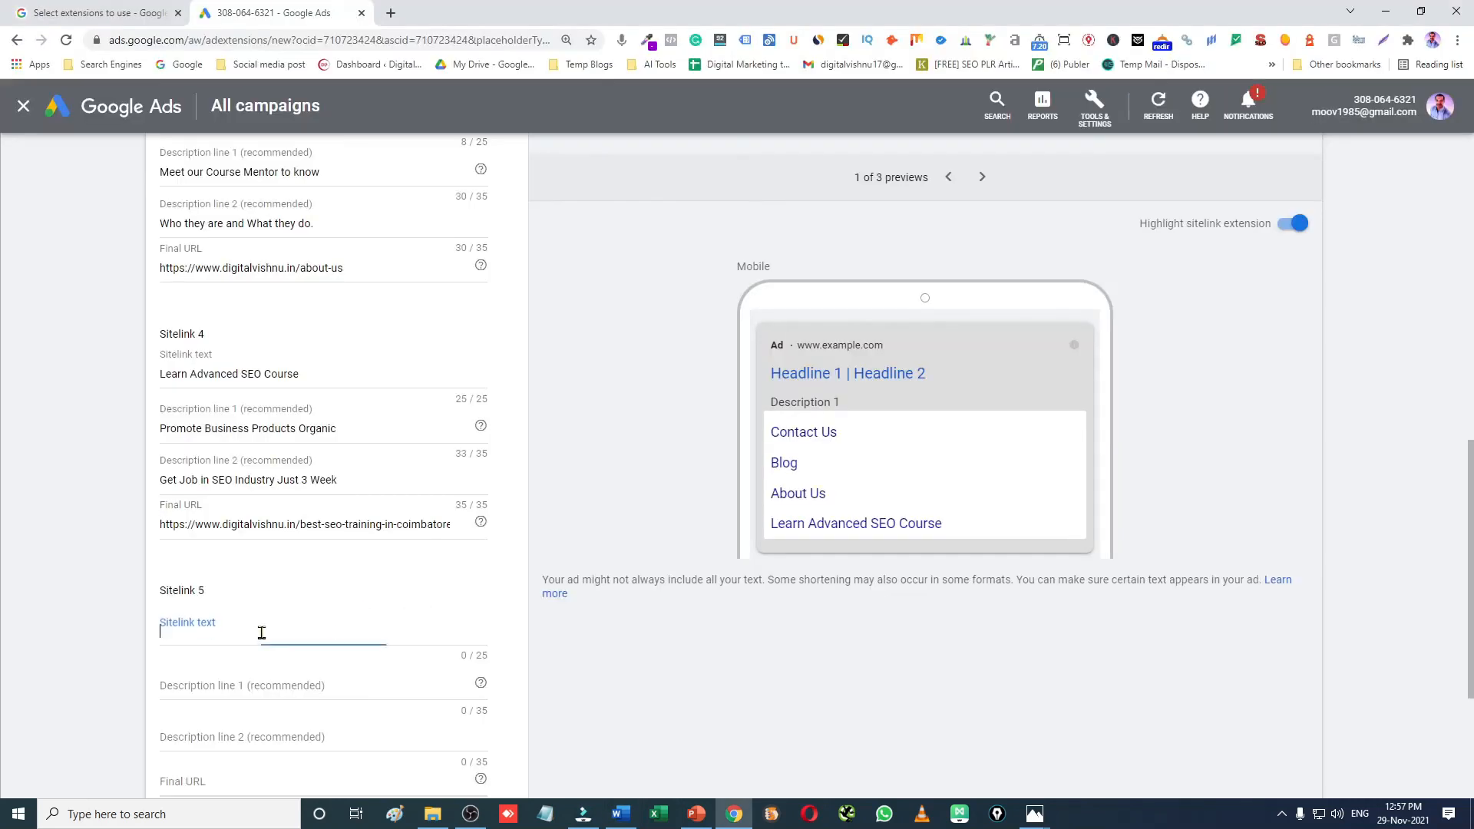
key(ctrl+v)
- Fill Sitelink 5's description line 1 with "Run Ads for Business Products," copied from the Word document
key(alt+Tab)
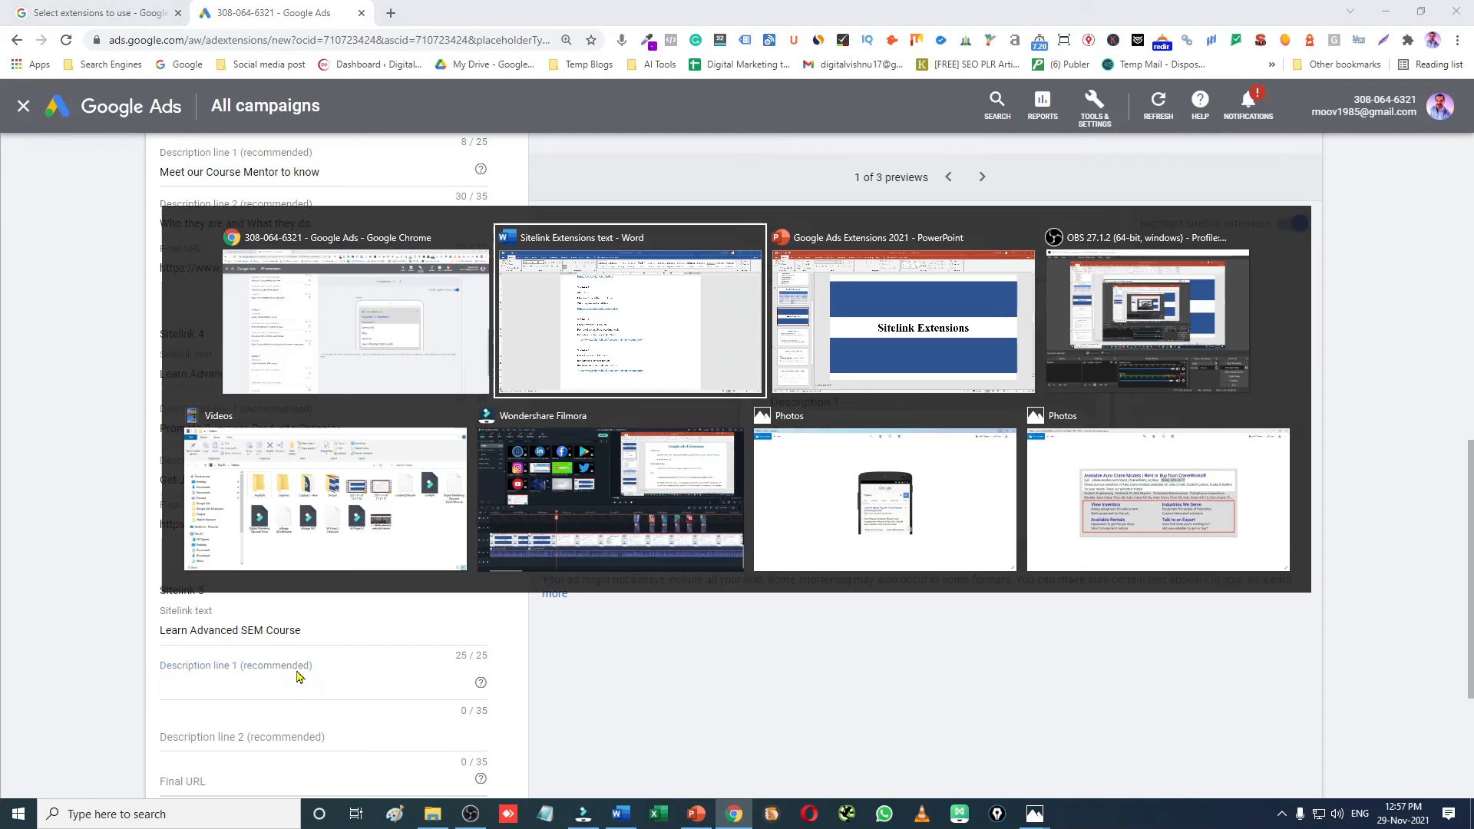
drag(441, 620, 655, 626)
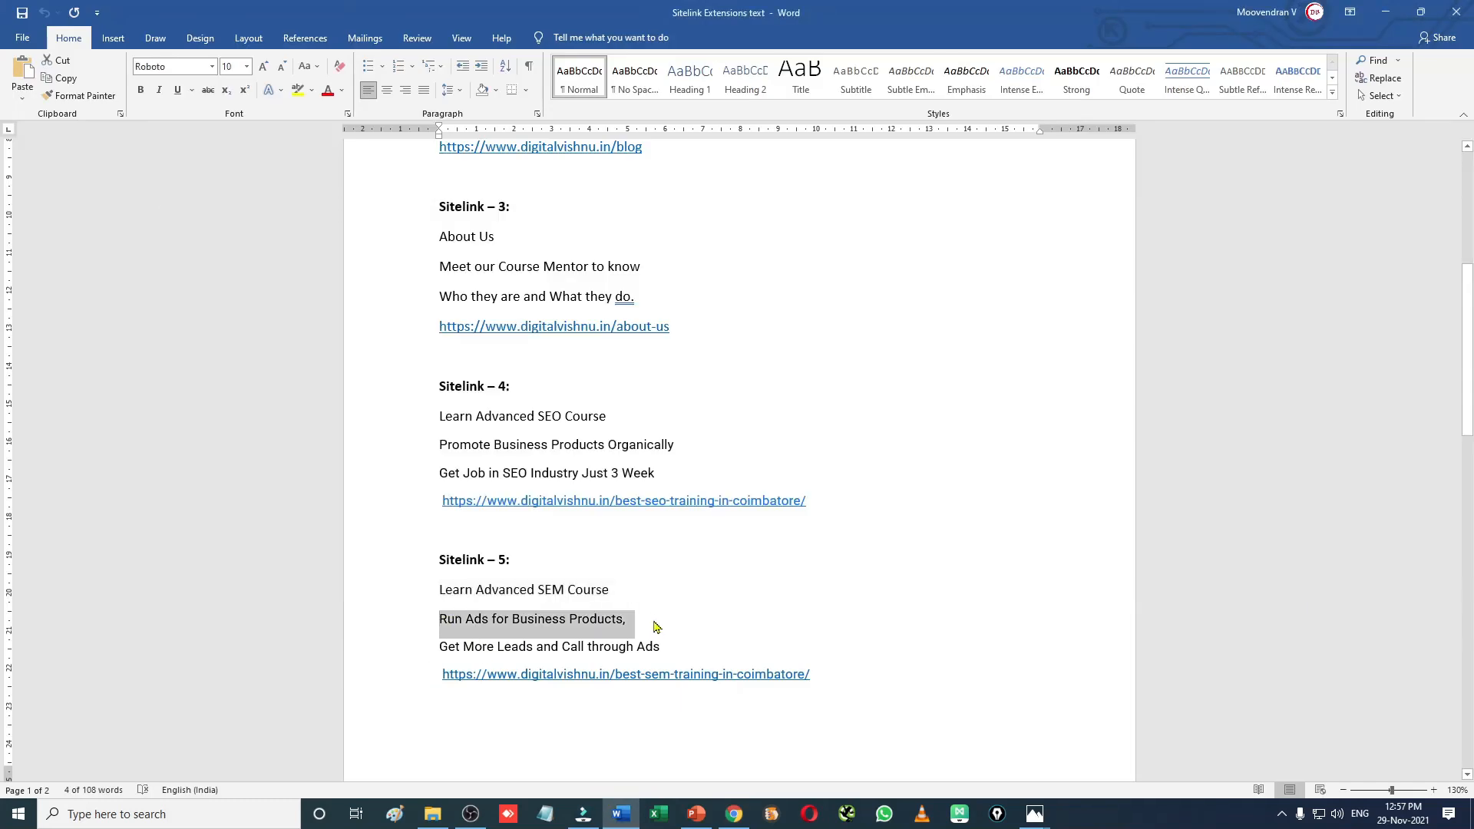
key(ctrl+c)
key(alt+Tab)
key(Tab)
key(ctrl+v)
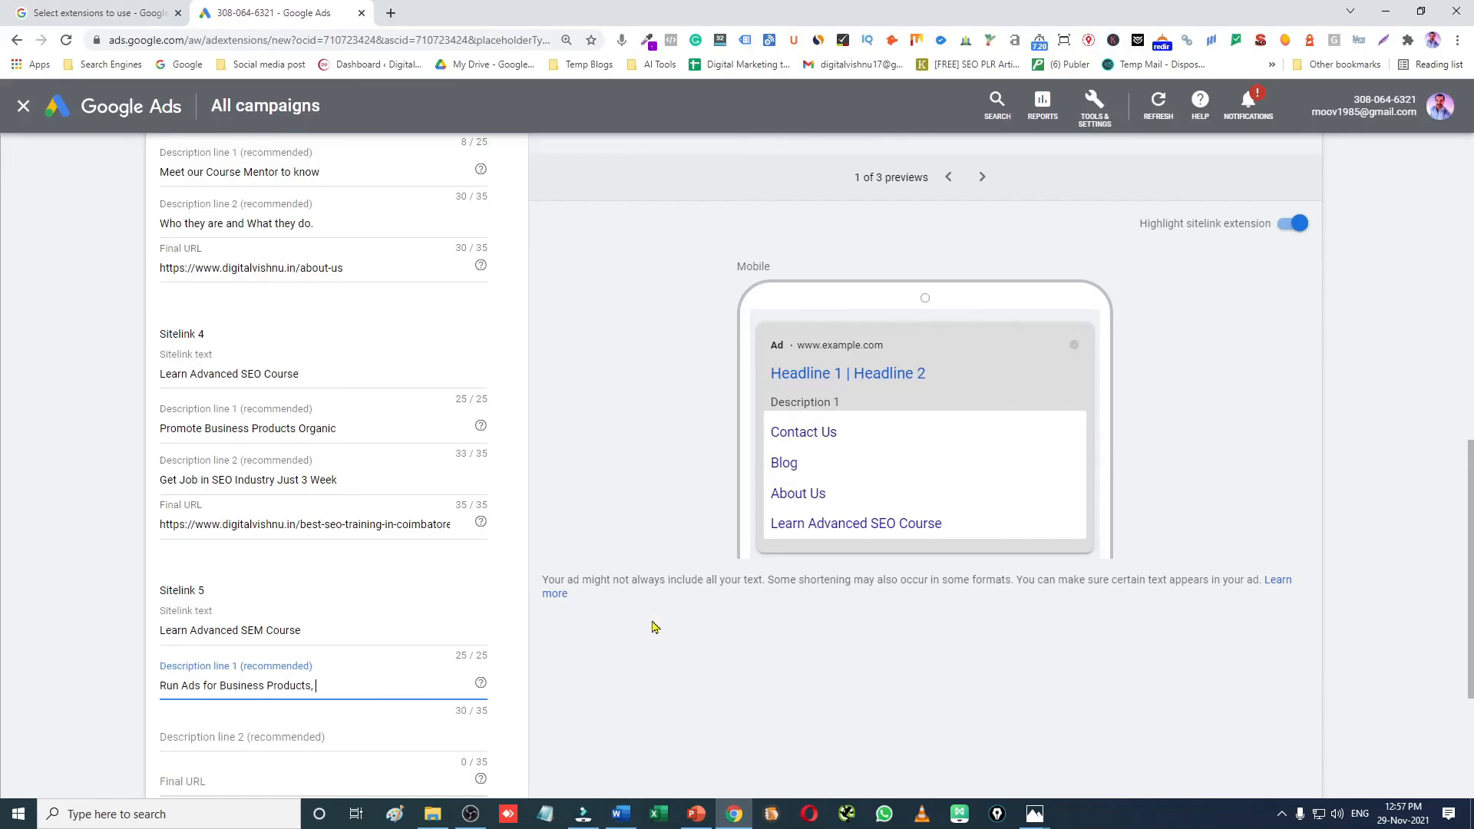
- Fill Sitelink 5's description line 2 with "Get More Leads and Call through Ads" copied from the Word document
key(Tab)
key(alt+Tab)
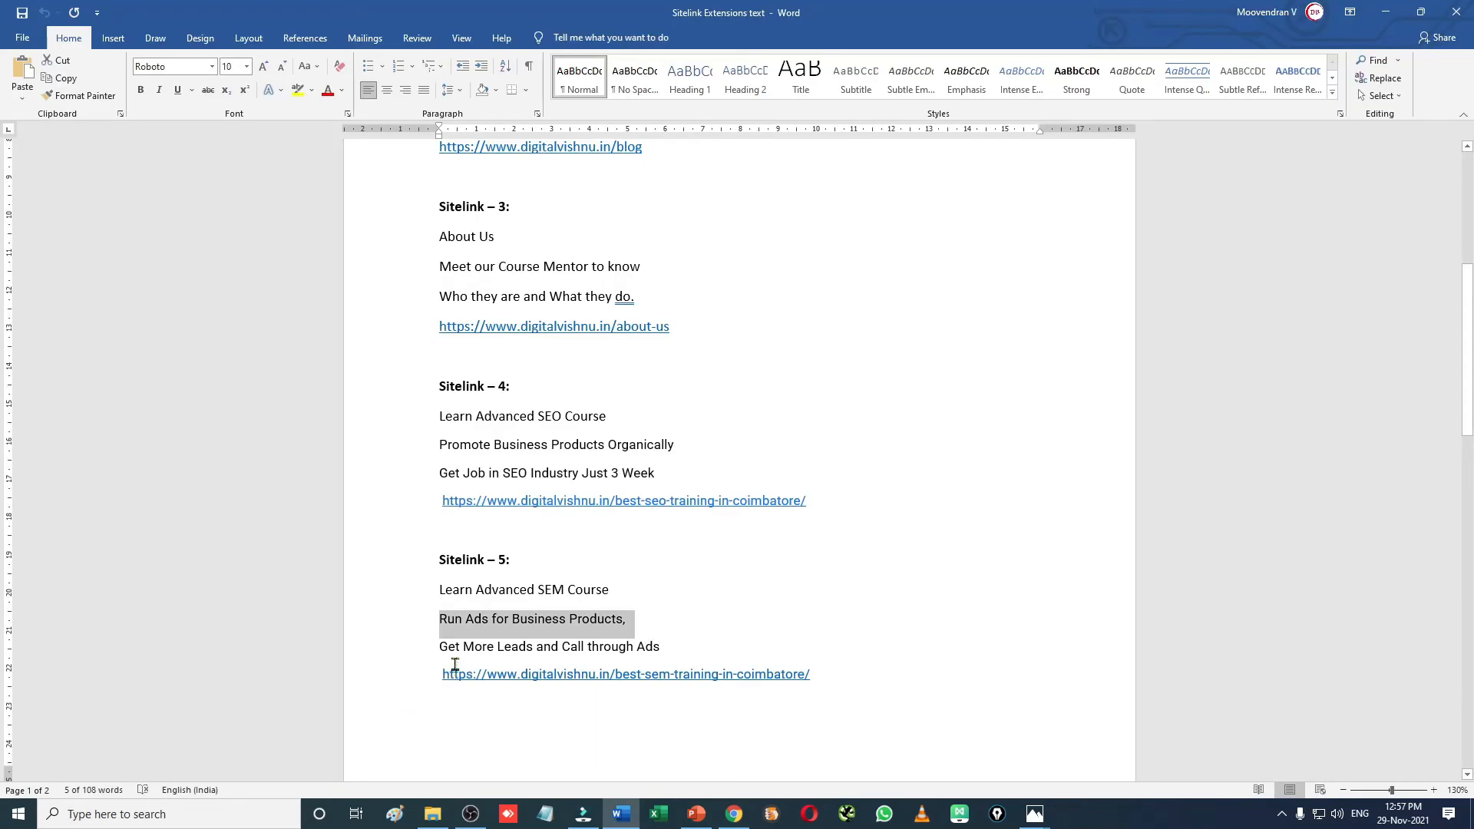
drag(441, 647, 668, 651)
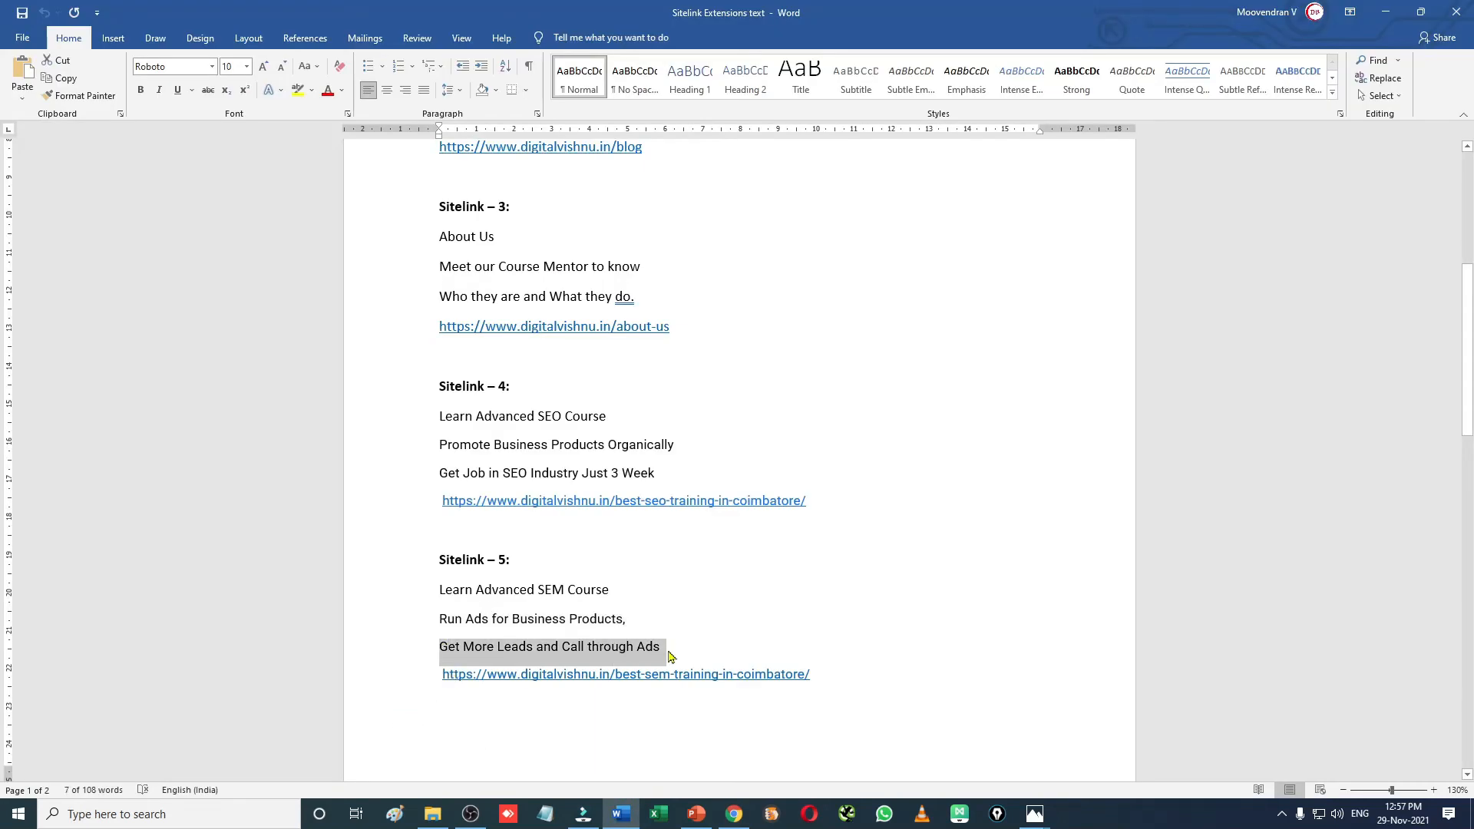
key(ctrl+c)
key(alt+Tab)
key(ctrl+v)
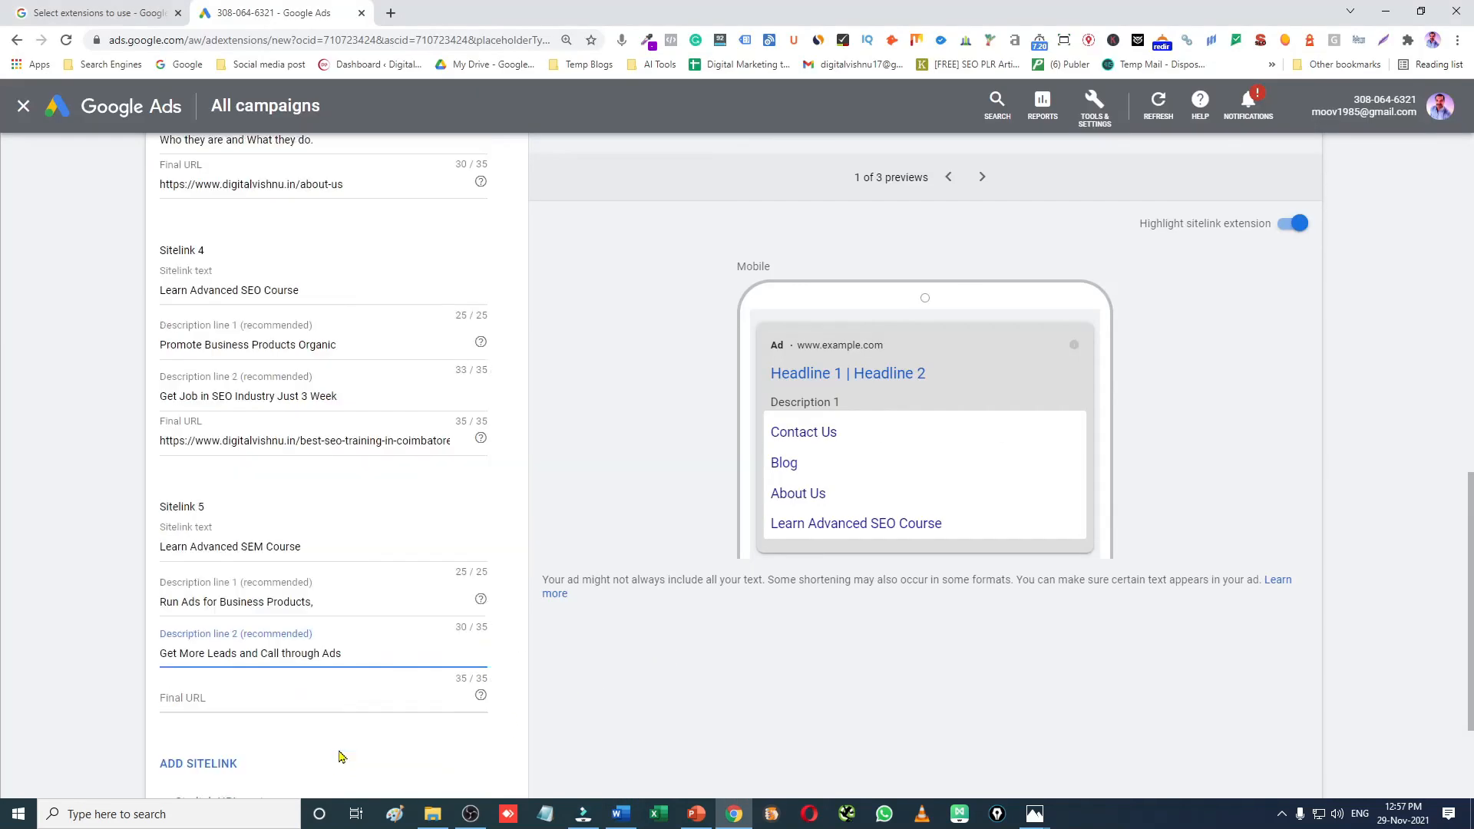
scroll(342, 756, down, 2)
click(272, 532)
key(alt+Tab)
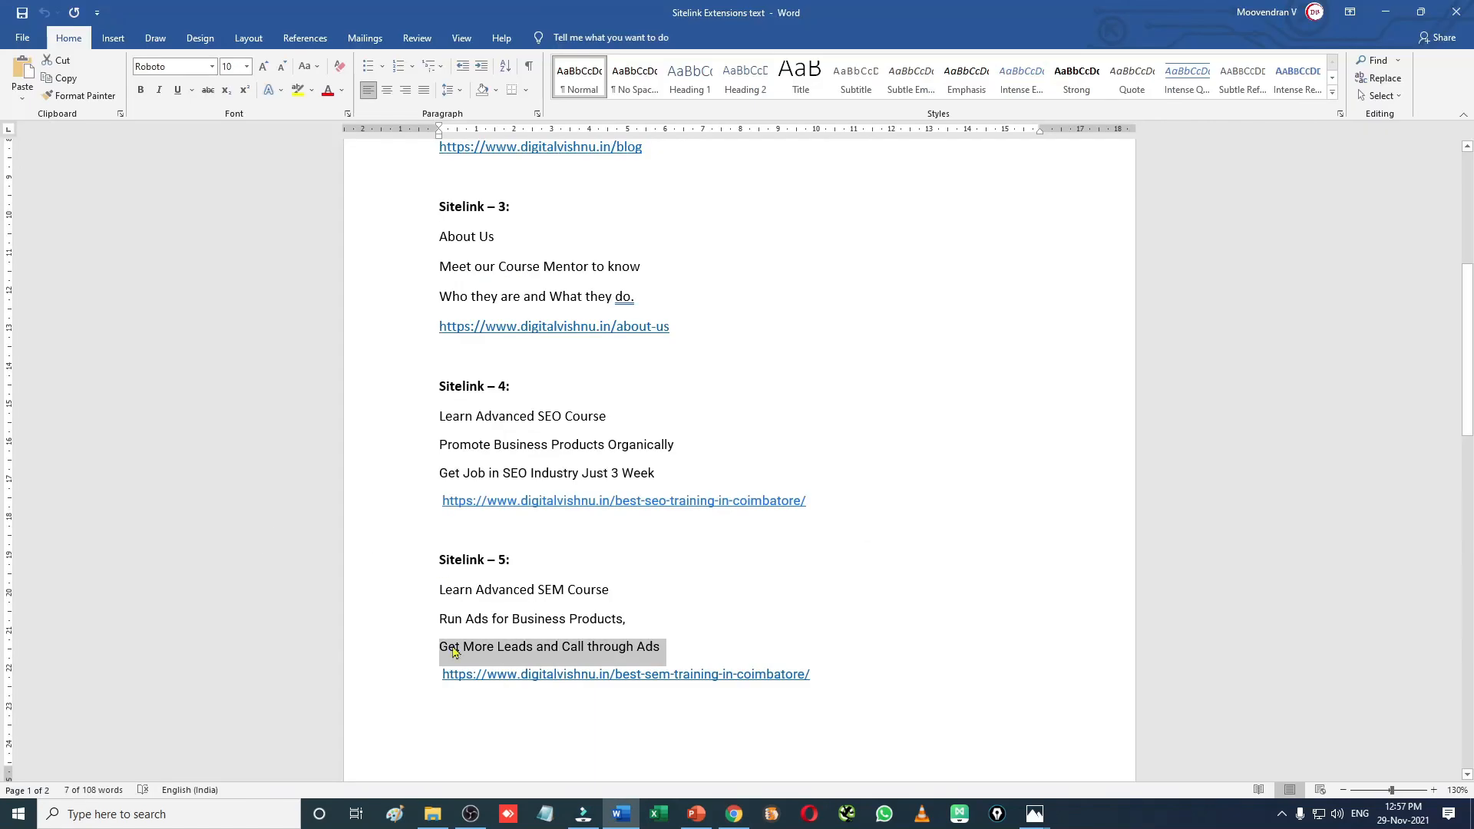
drag(442, 674, 836, 676)
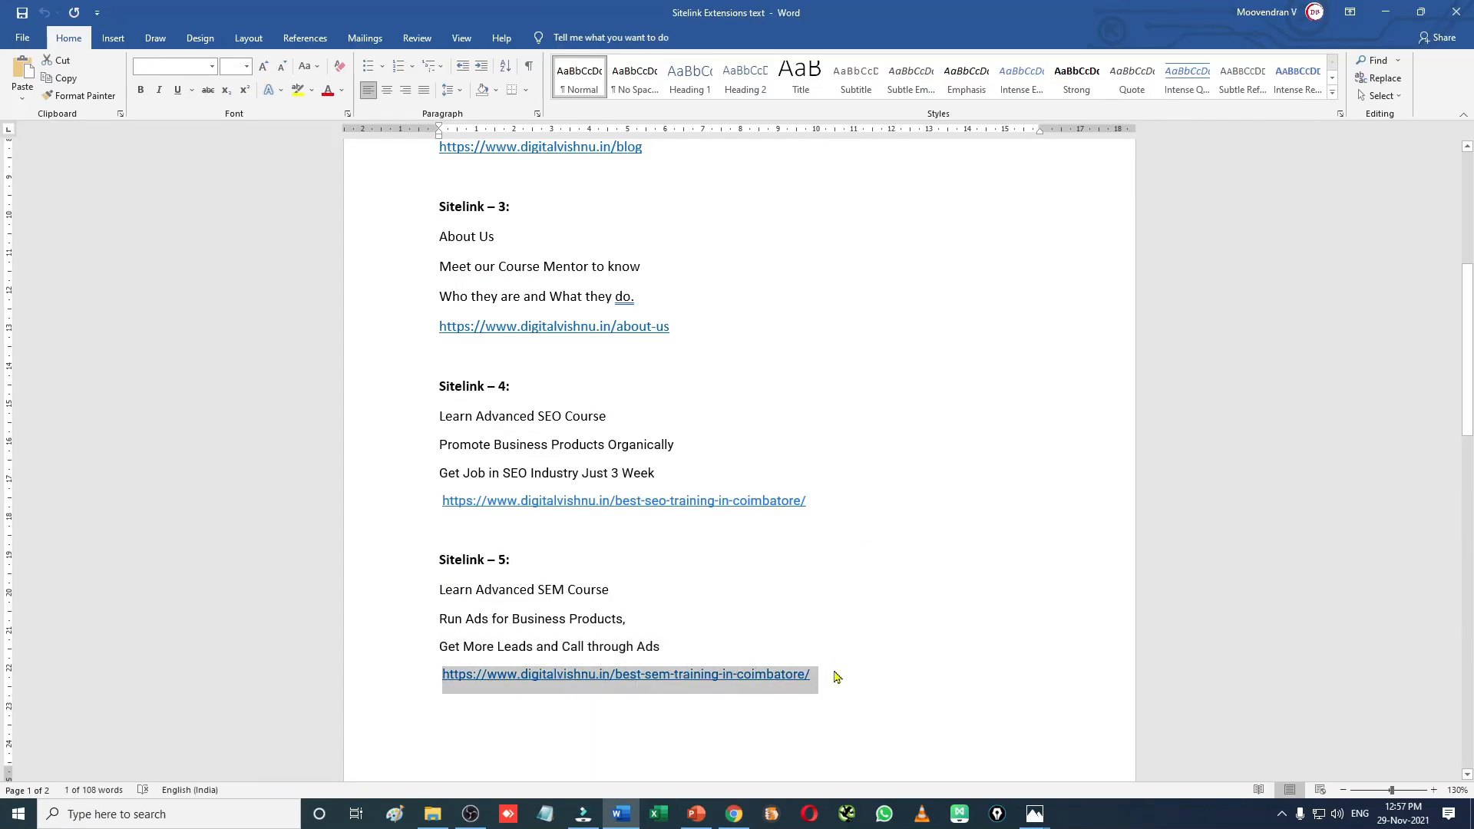
key(alt+Tab)
key(ctrl+v)
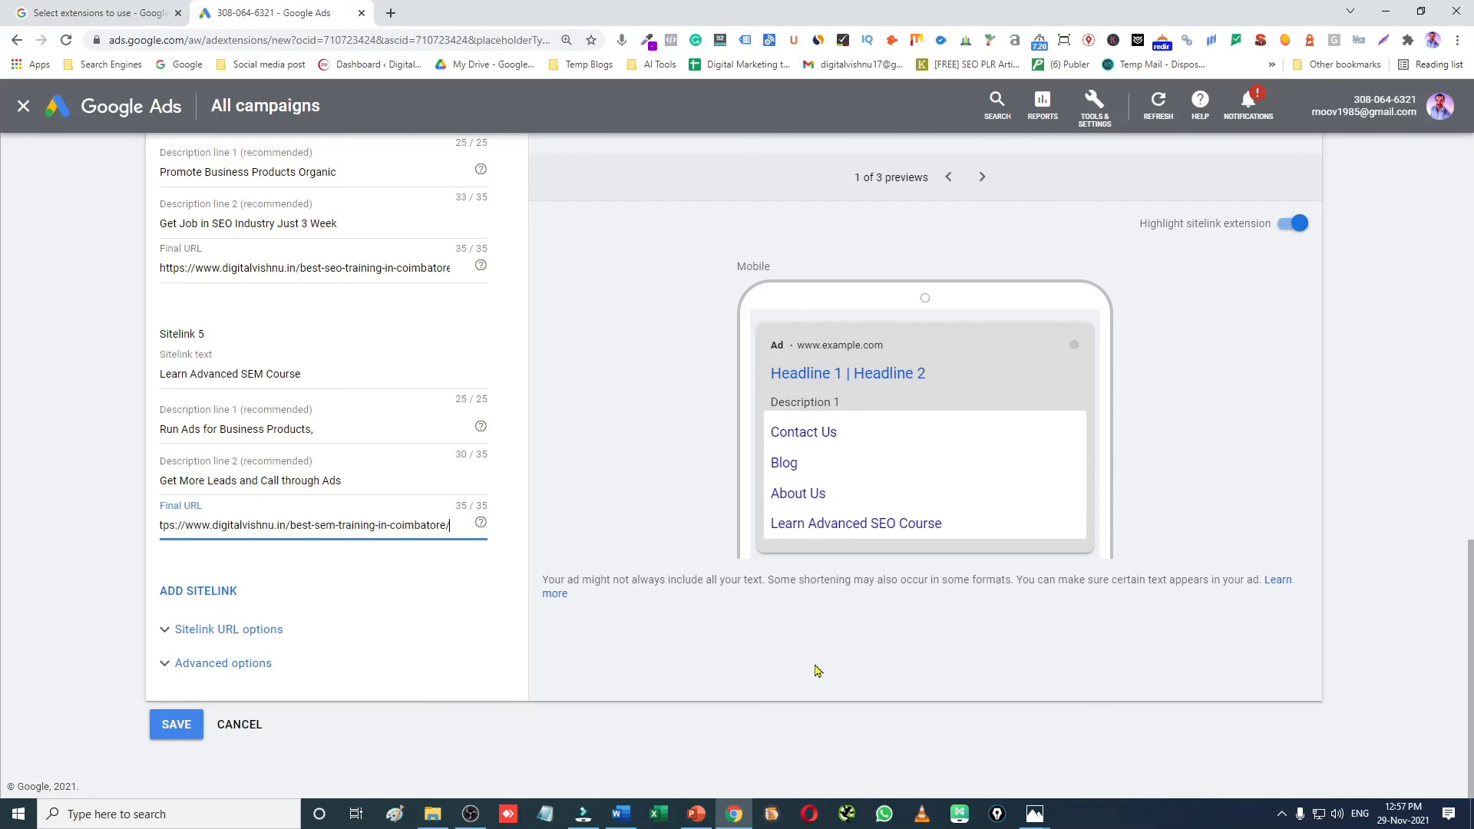
key(Home)
- Add a sixth sitelink and fill its sitelink text with "Learn Advanced SMM Course" copied from the Word document
click(220, 605)
click(220, 625)
key(alt+Tab)
scroll(514, 612, down, 1)
scroll(514, 611, down, 5)
drag(441, 550, 657, 557)
key(ctrl+c)
key(alt+Tab)
key(ctrl+v)
- Fill Sitelink 6's description line 1 with "Promote product by social media Ad" copied from the Word document
click(316, 685)
key(alt+Tab)
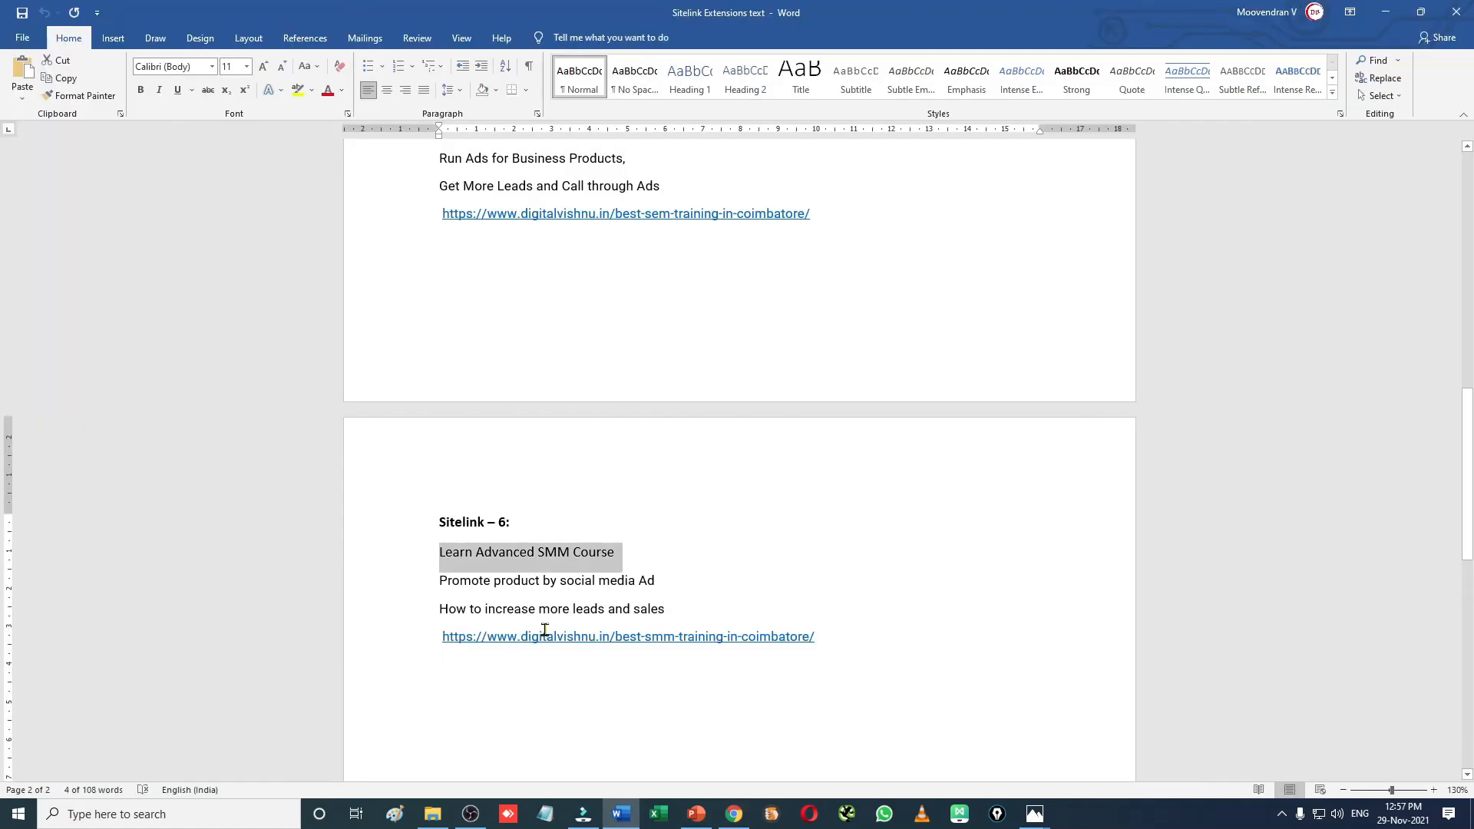
drag(440, 581, 661, 581)
key(ctrl+c)
key(alt+Tab)
key(ctrl+v)
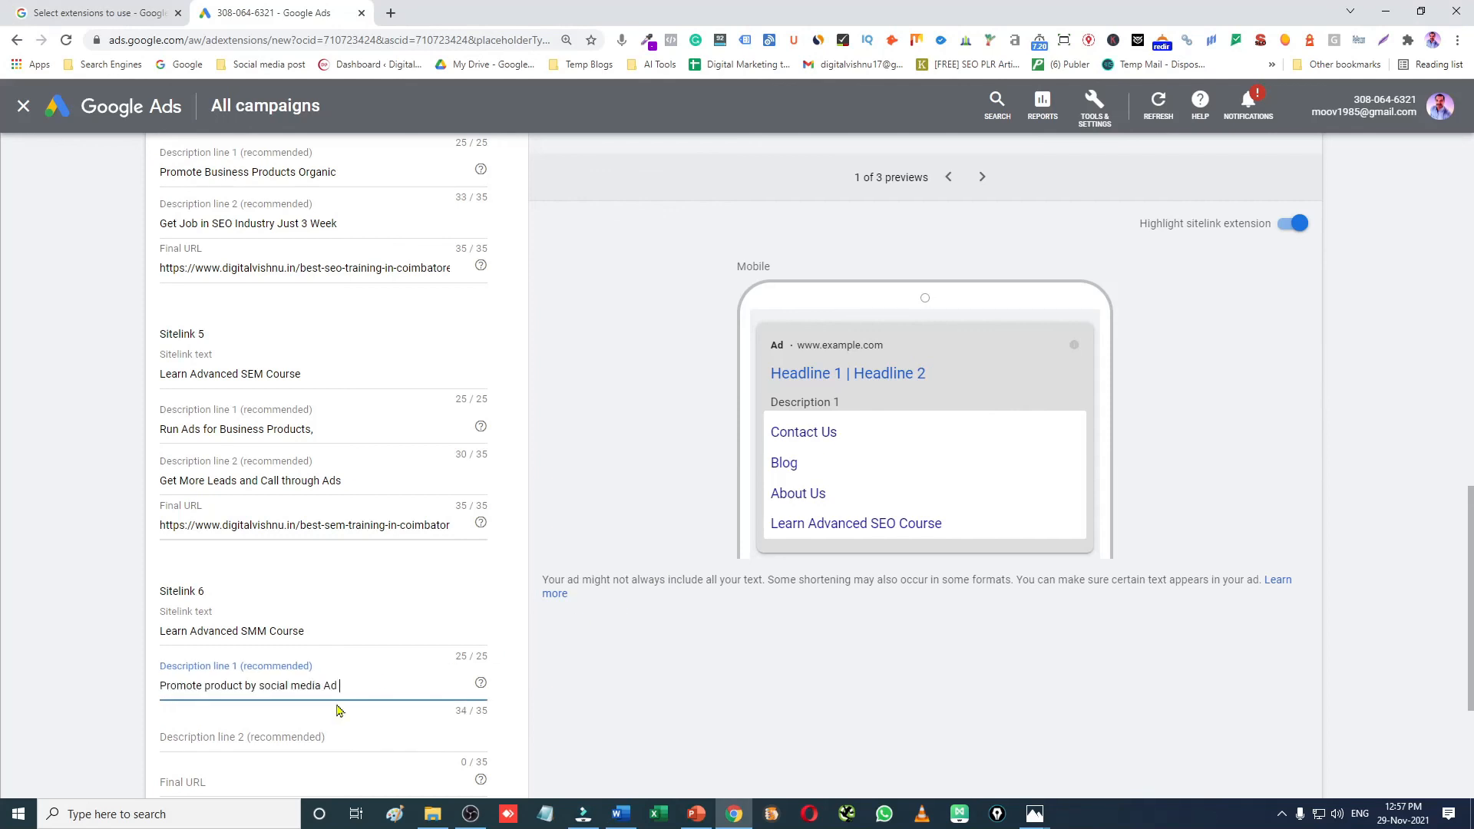
- Fill Sitelink 6's description line 2 with "How to increase more leads and sales" copied from the Word document
key(alt+Tab)
drag(442, 616, 665, 617)
key(ctrl+c)
key(alt+Tab)
click(312, 741)
key(ctrl+v)
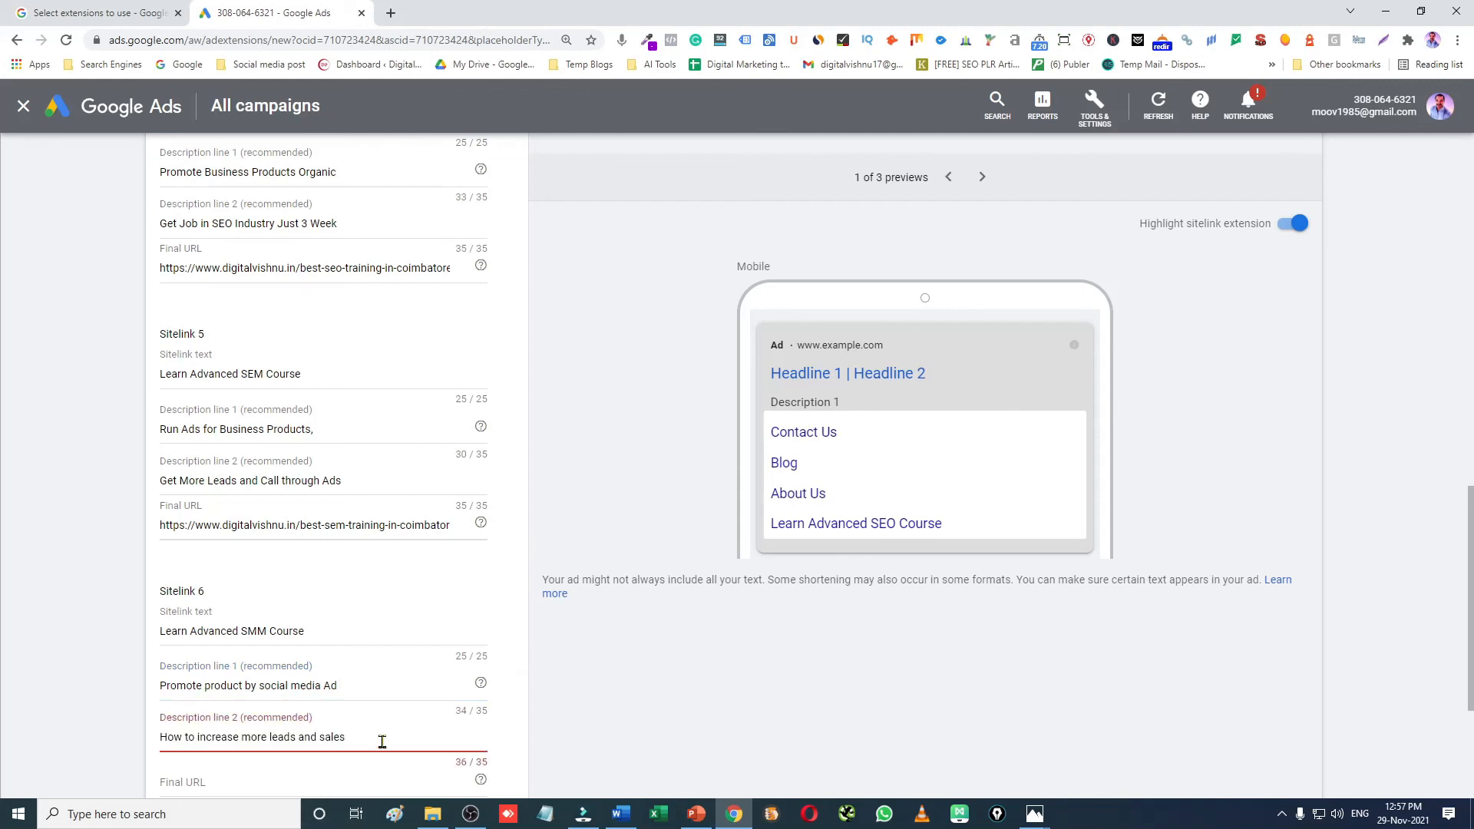
key(alt+Tab)
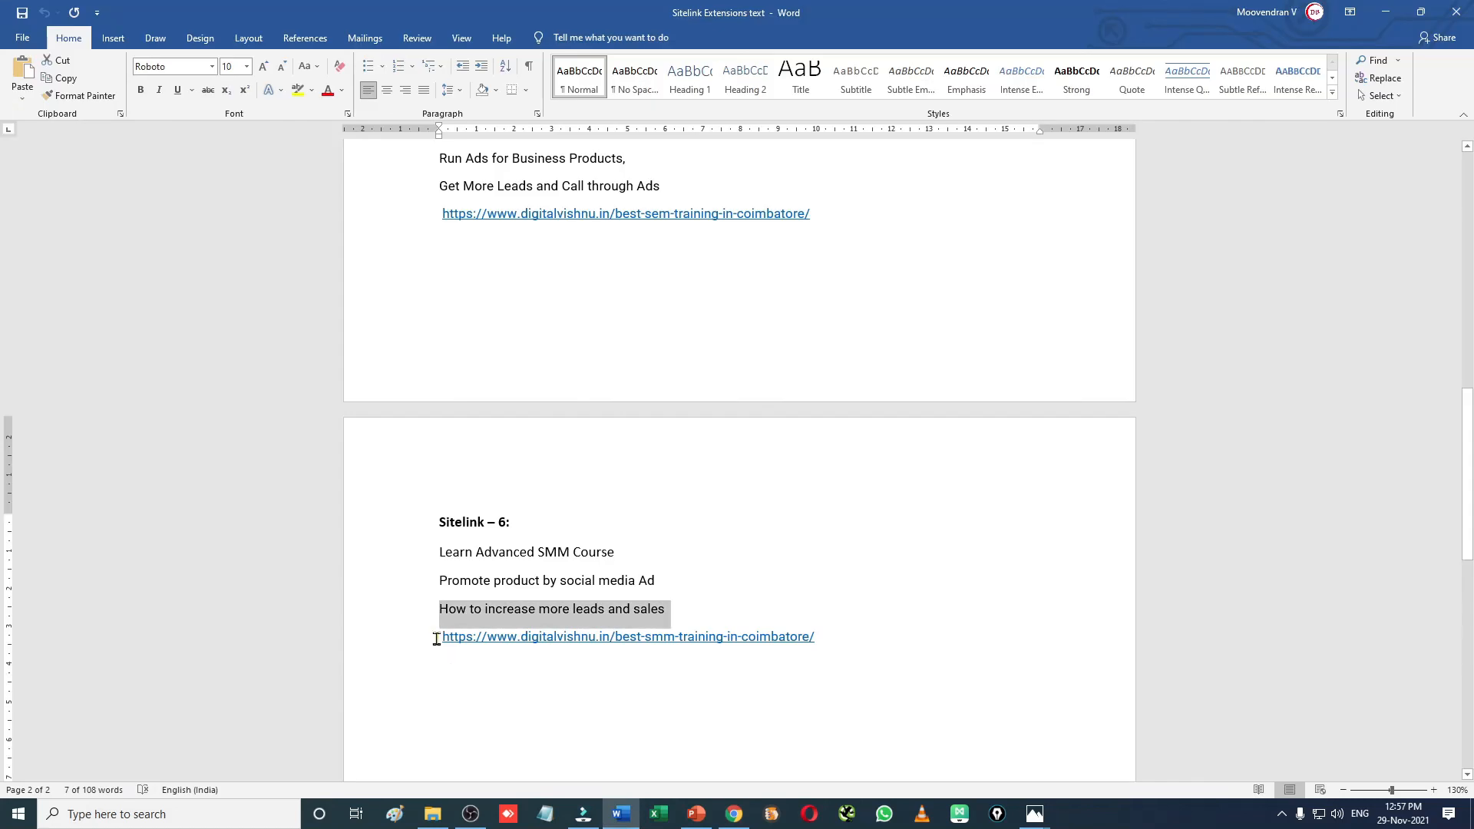
drag(436, 638, 833, 643)
key(alt+Tab)
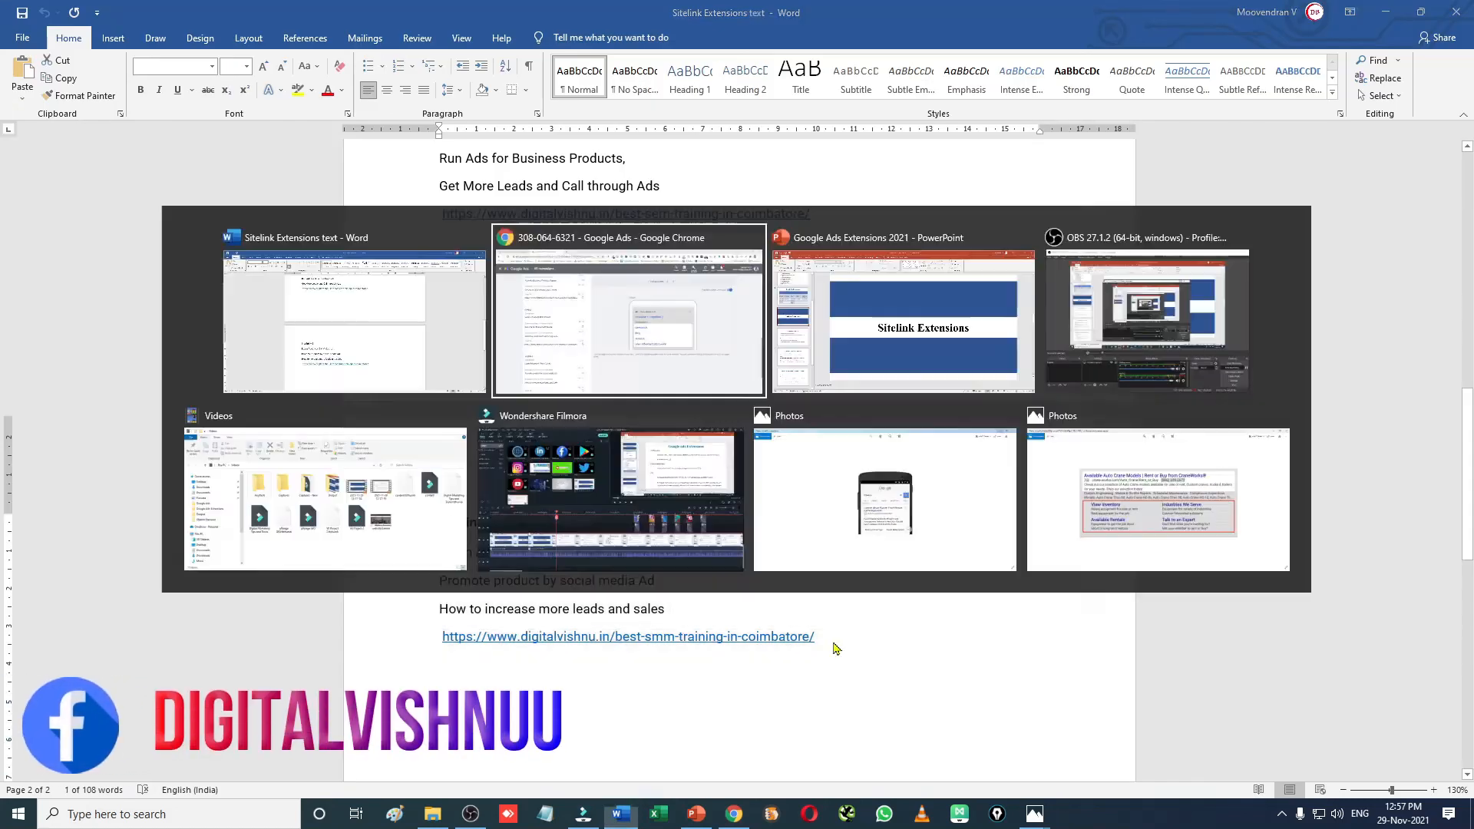
click(269, 527)
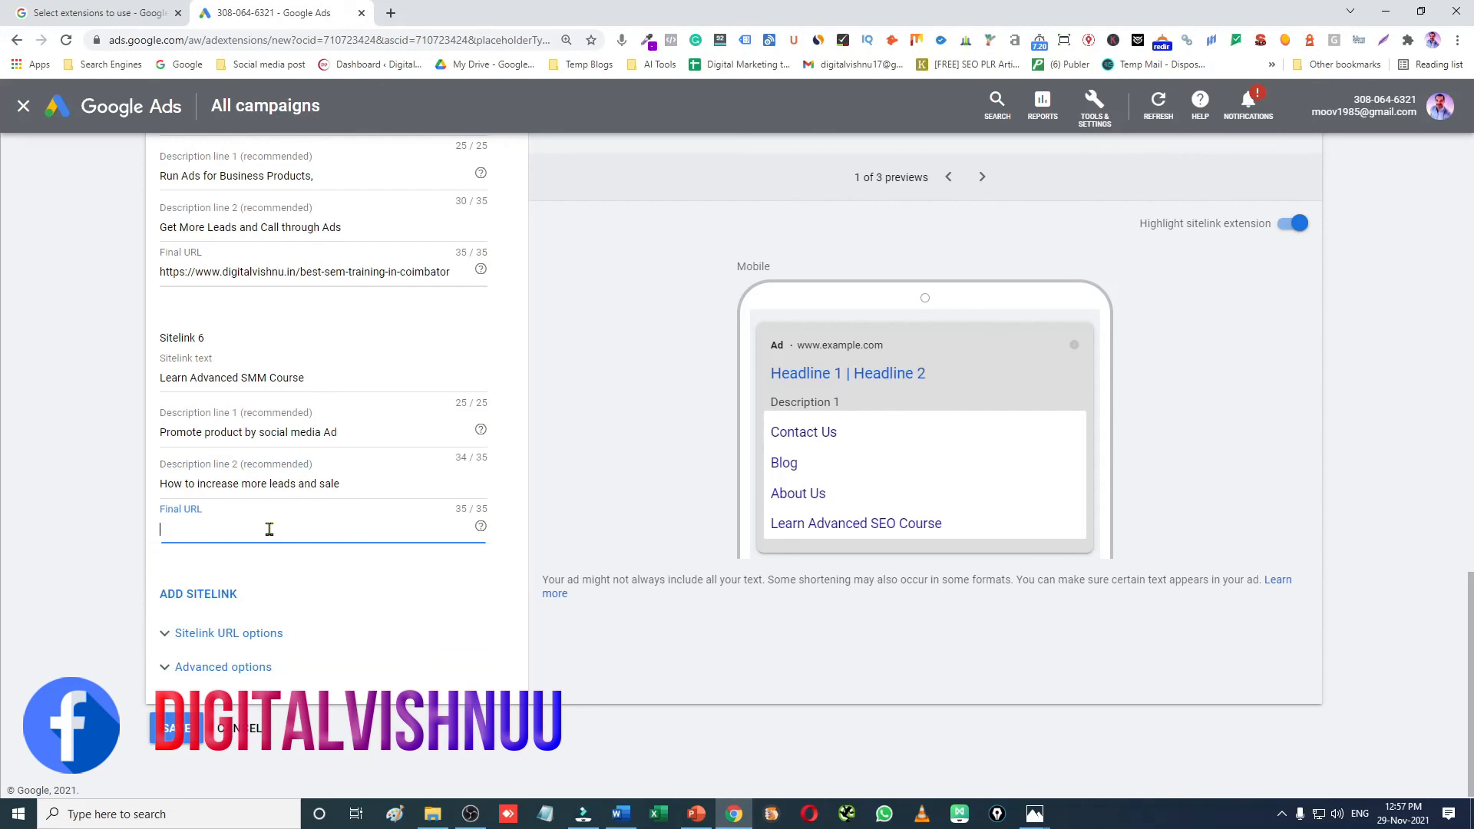
key(ctrl+v)
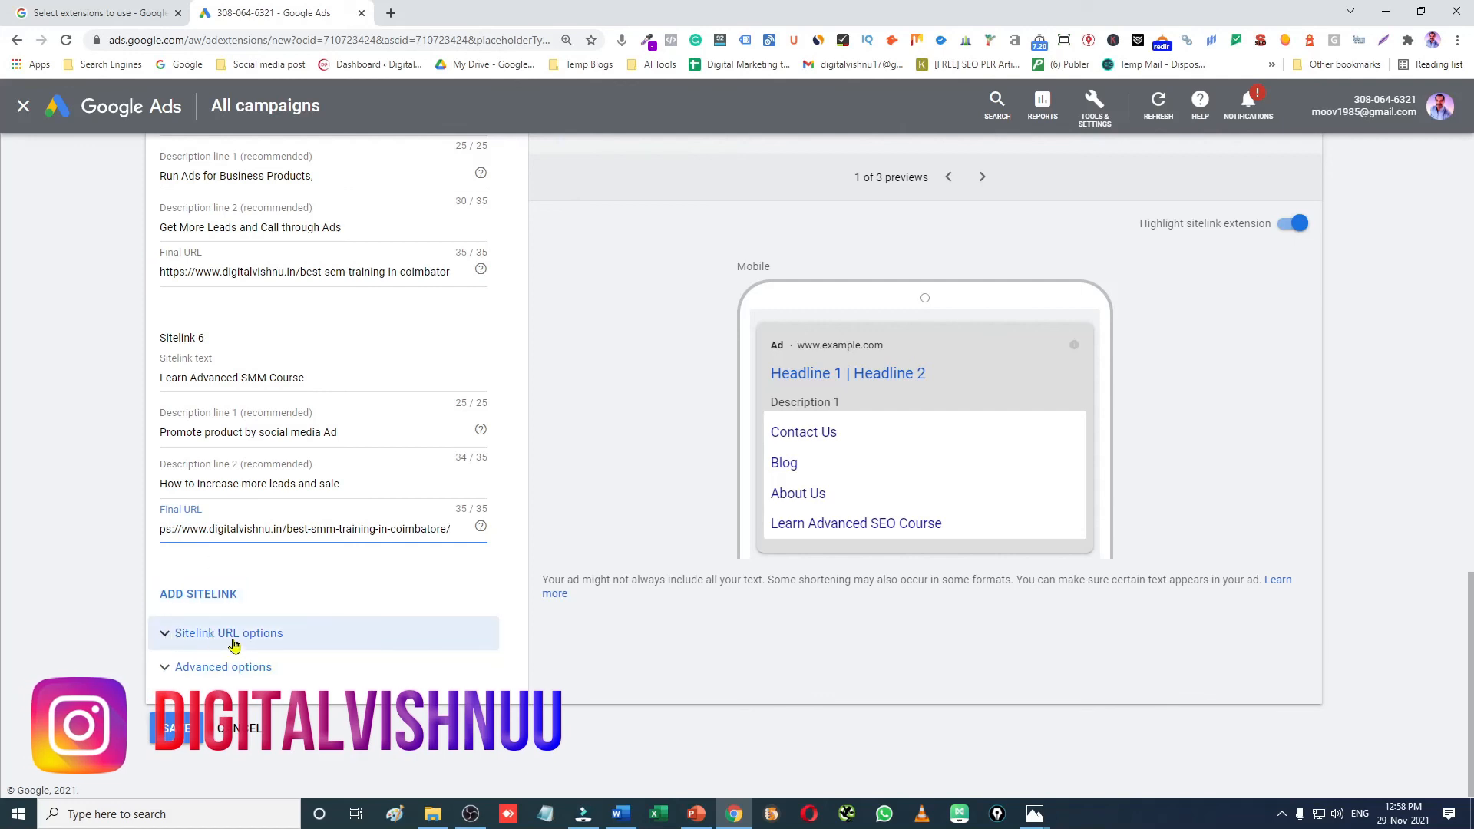
- Examine the sitelink URL options, including tracking template, final URL suffix and custom parameter, and collapse them again
click(165, 638)
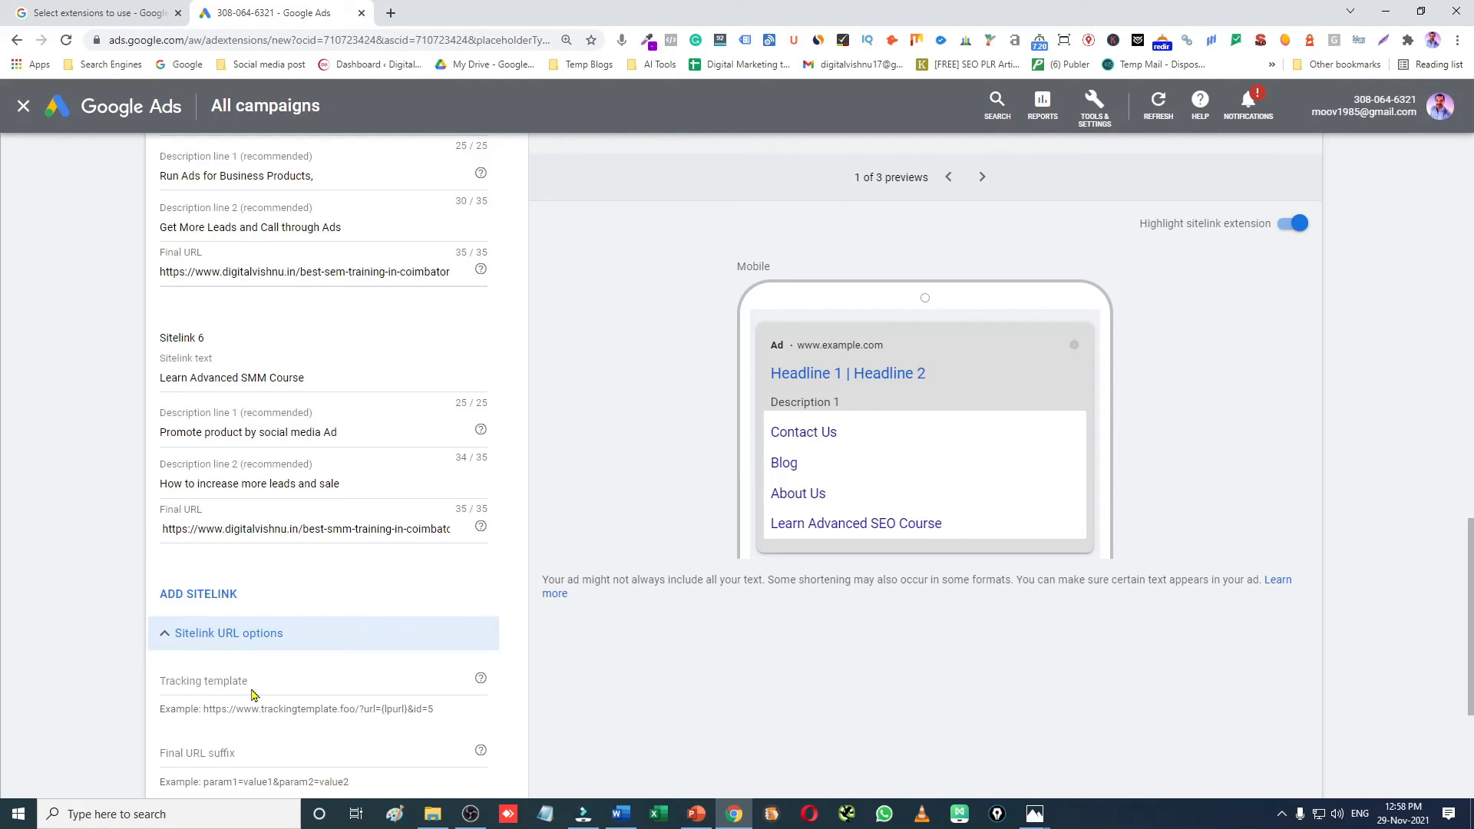
scroll(253, 694, down, 3)
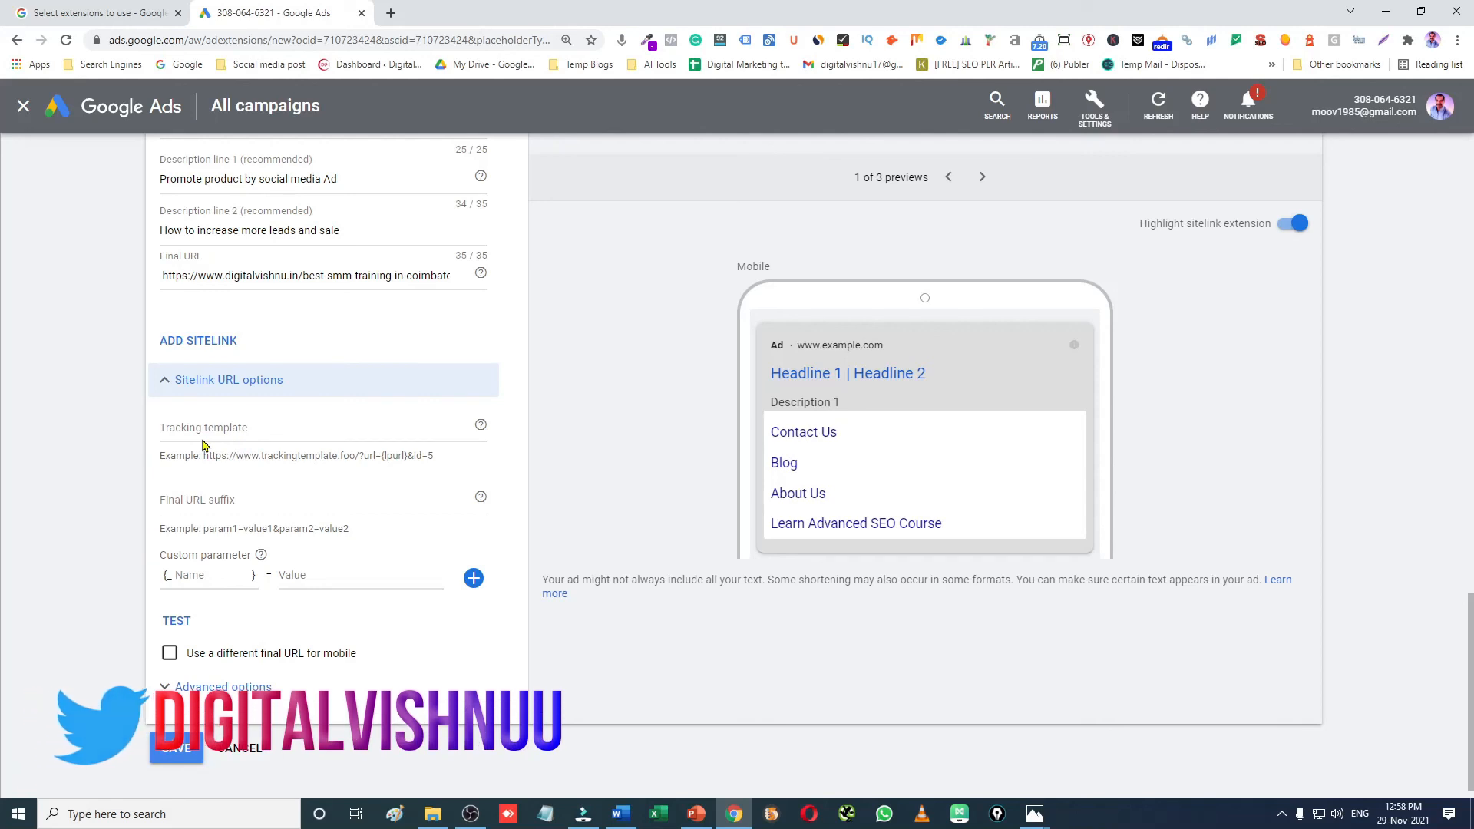
click(165, 381)
- Set the sitelinks' device preference to Mobile in the advanced options
click(165, 664)
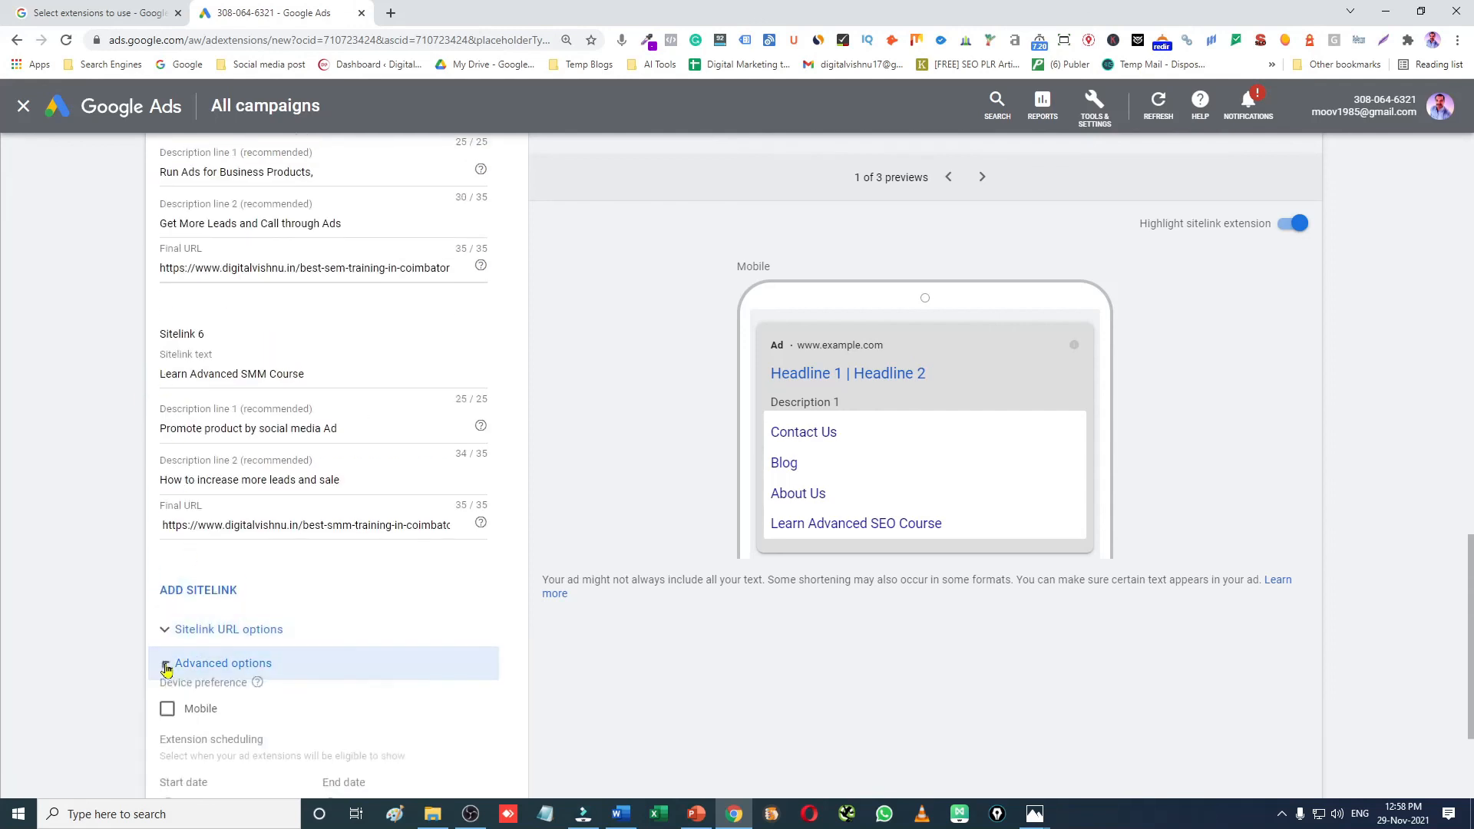
scroll(303, 595, down, 4)
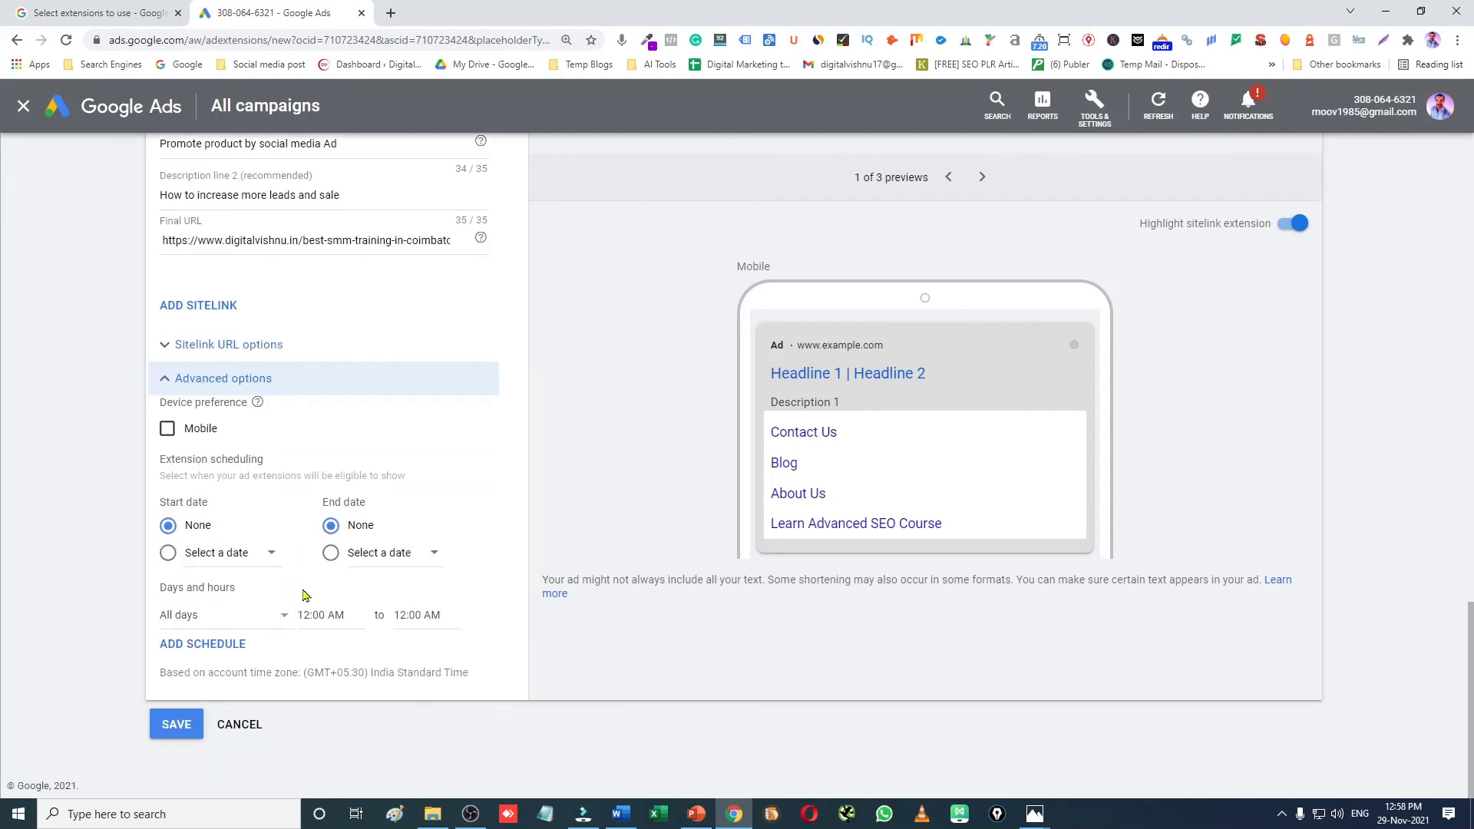
click(168, 431)
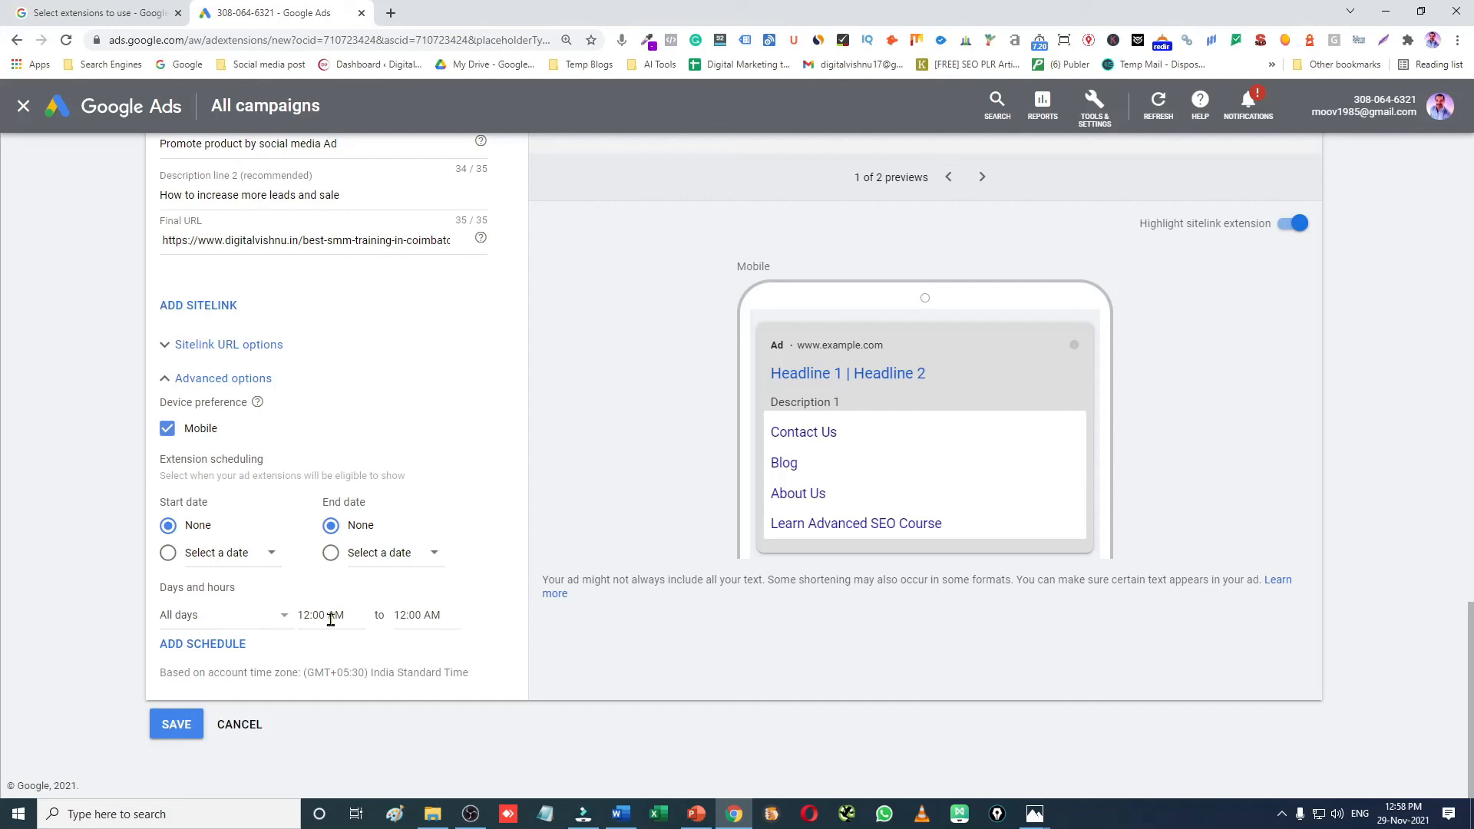
- Schedule the sitelinks for Mondays - Fridays, add a second schedule for Saturdays - Sundays, and save the extensions
click(185, 614)
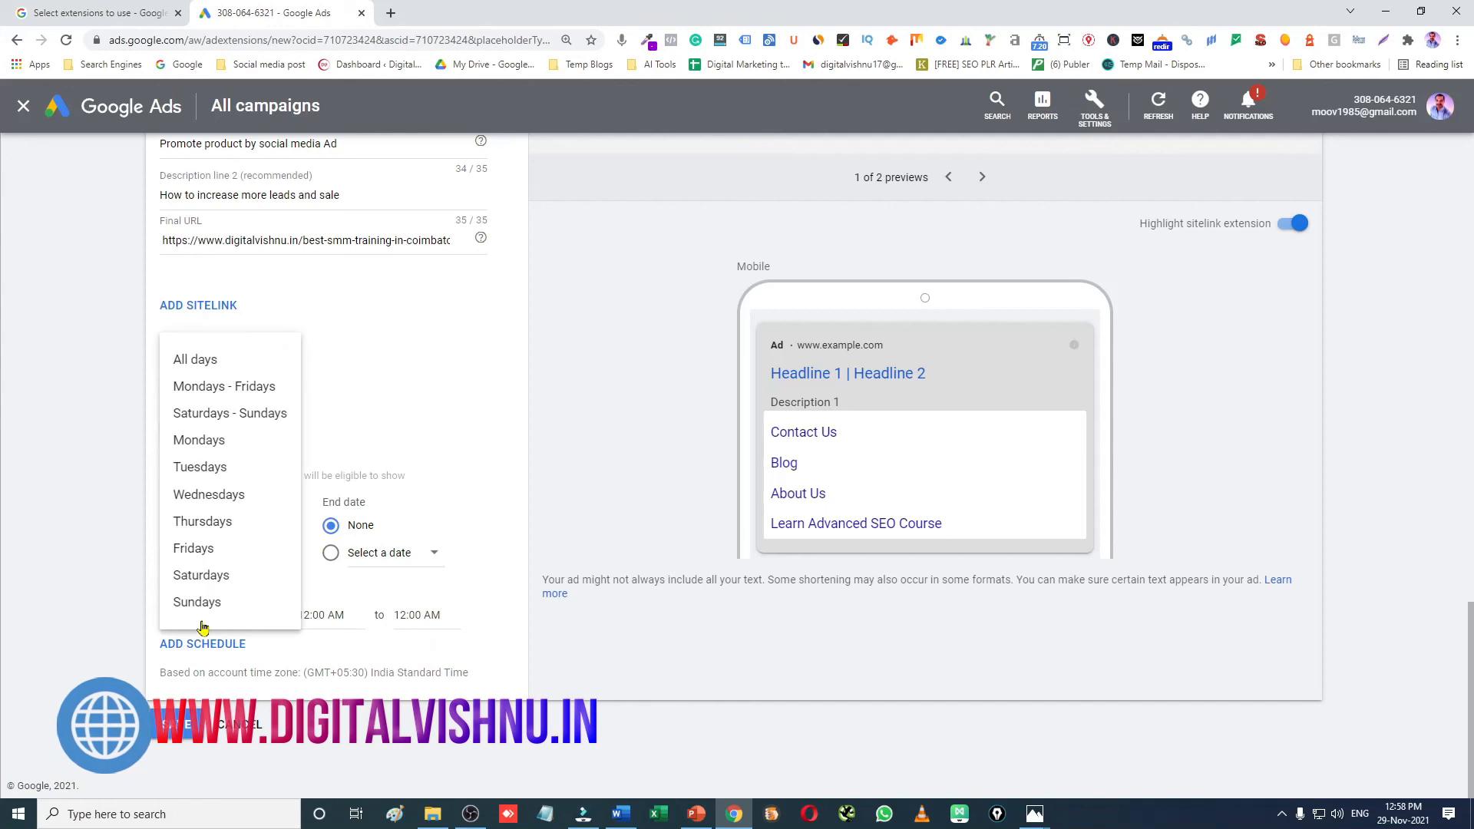
click(215, 393)
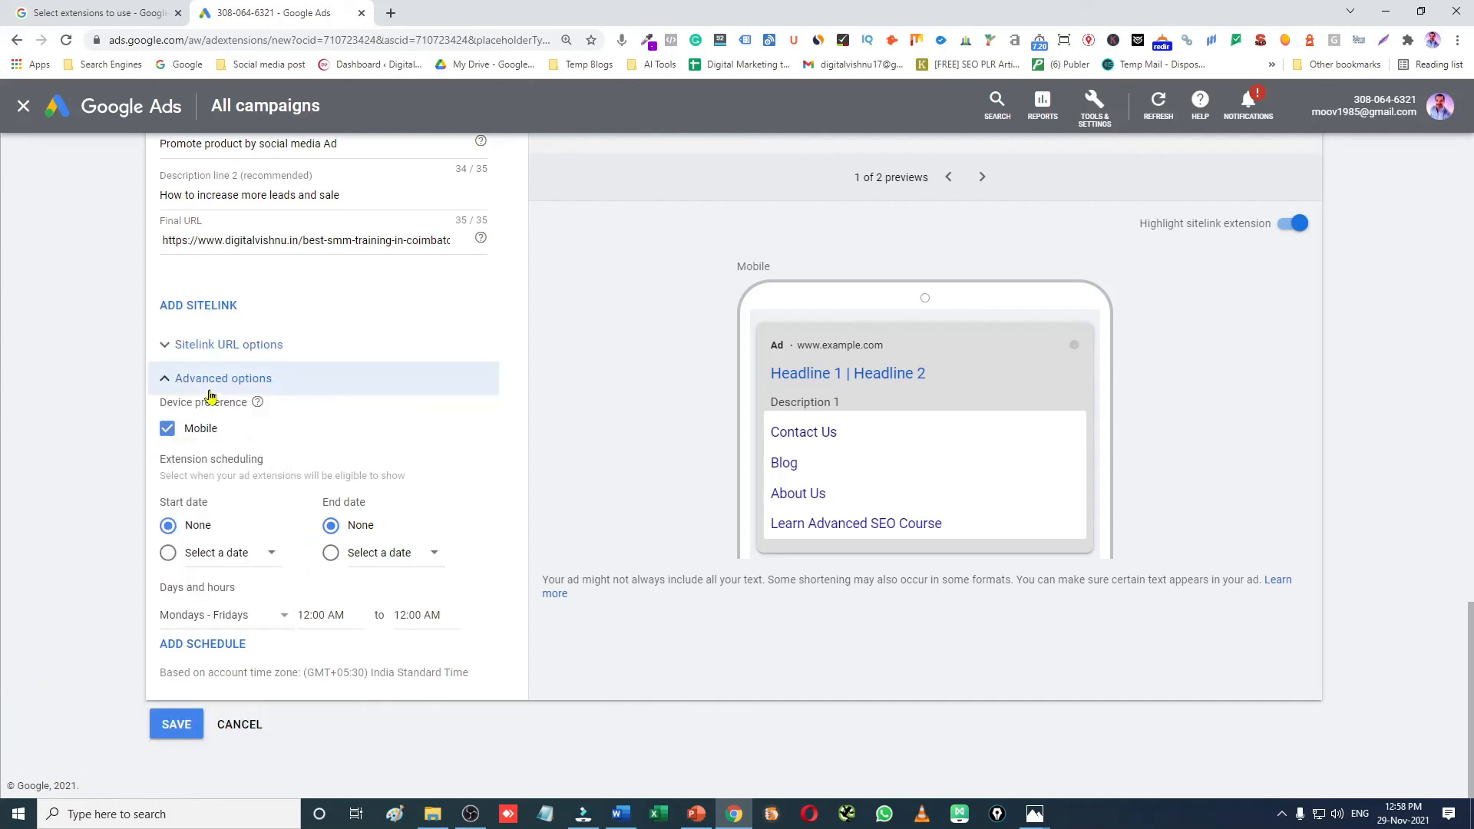
click(212, 645)
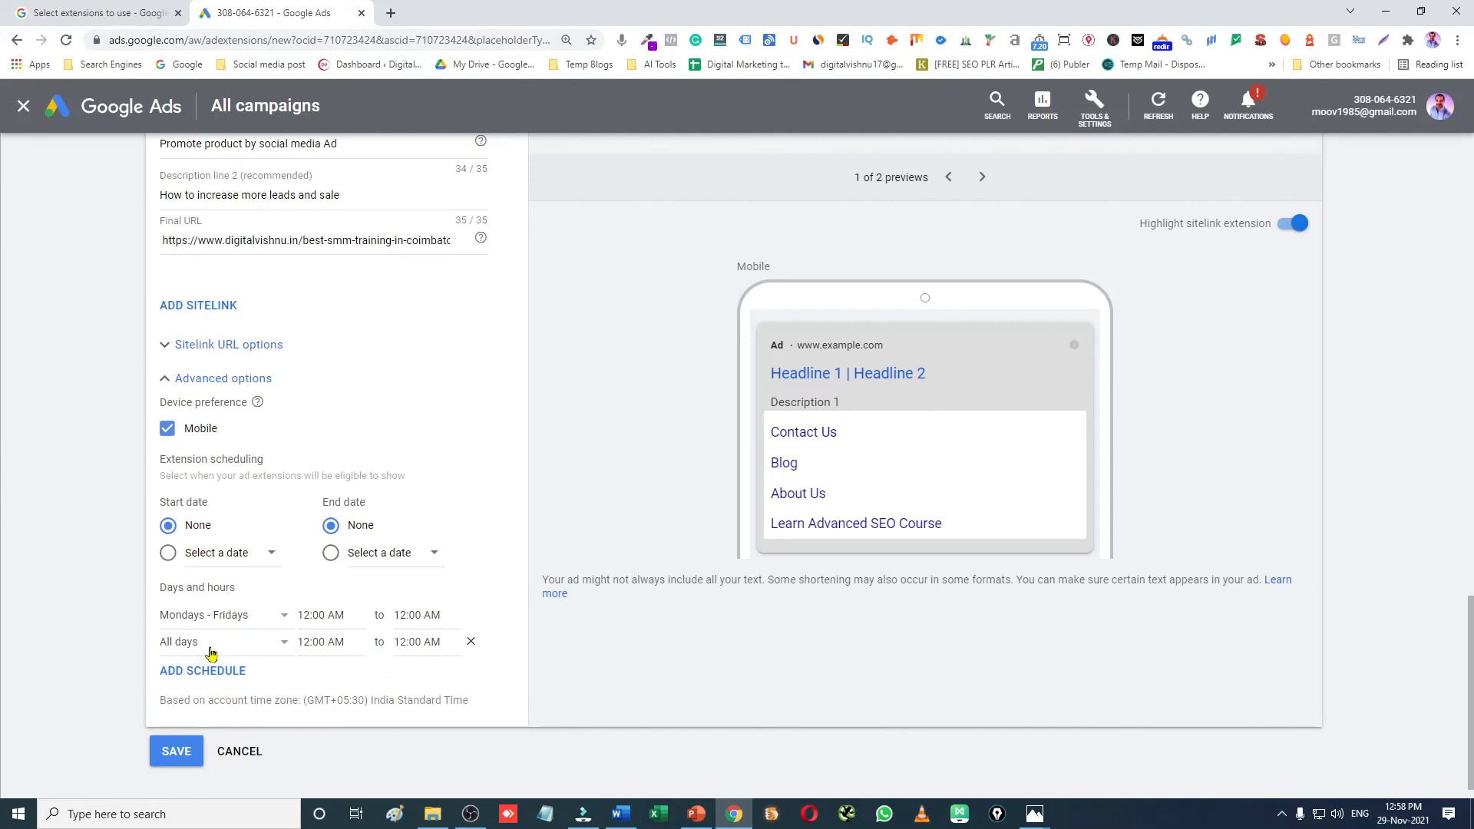
click(211, 645)
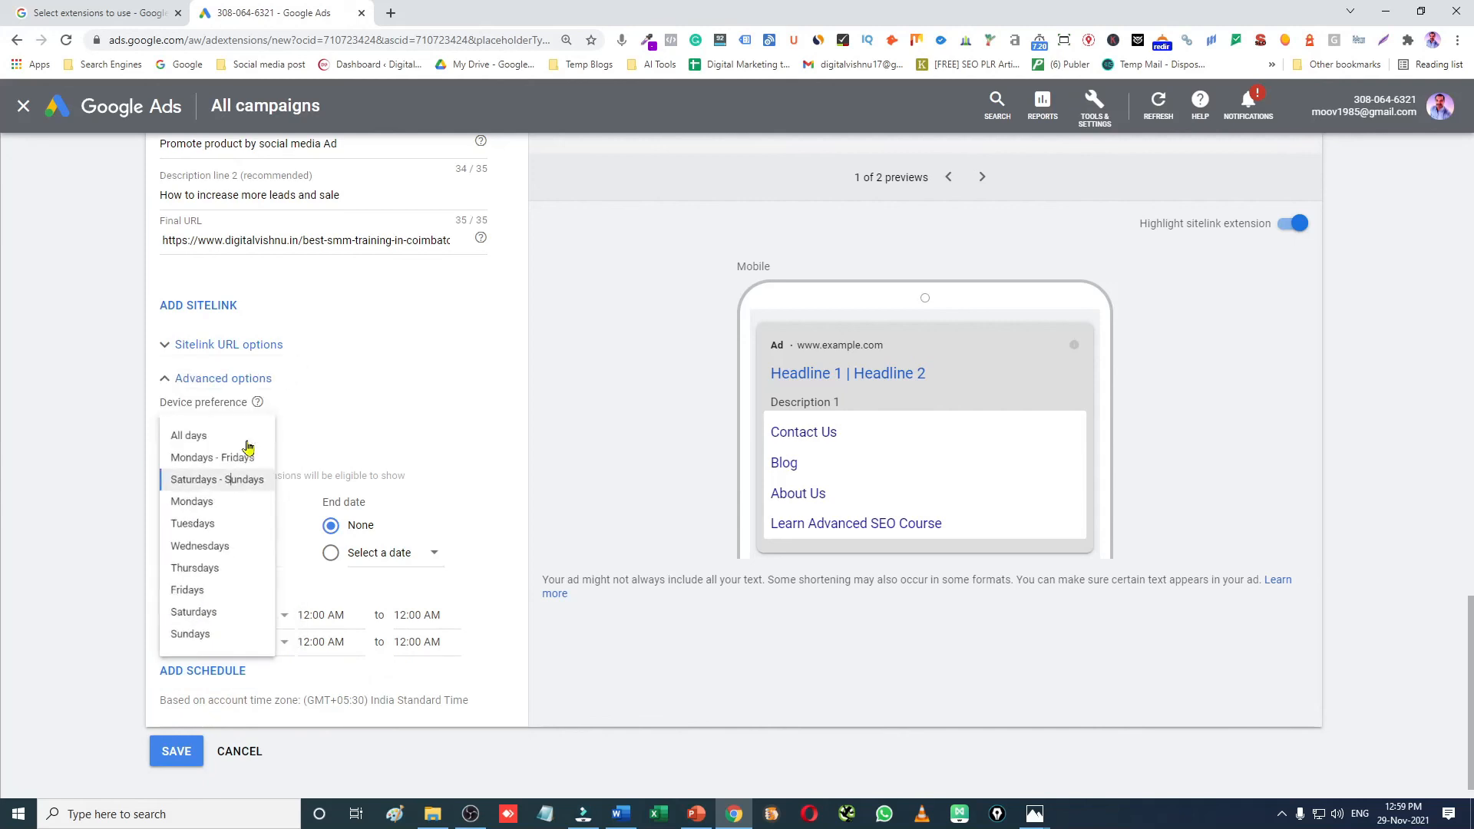
click(250, 479)
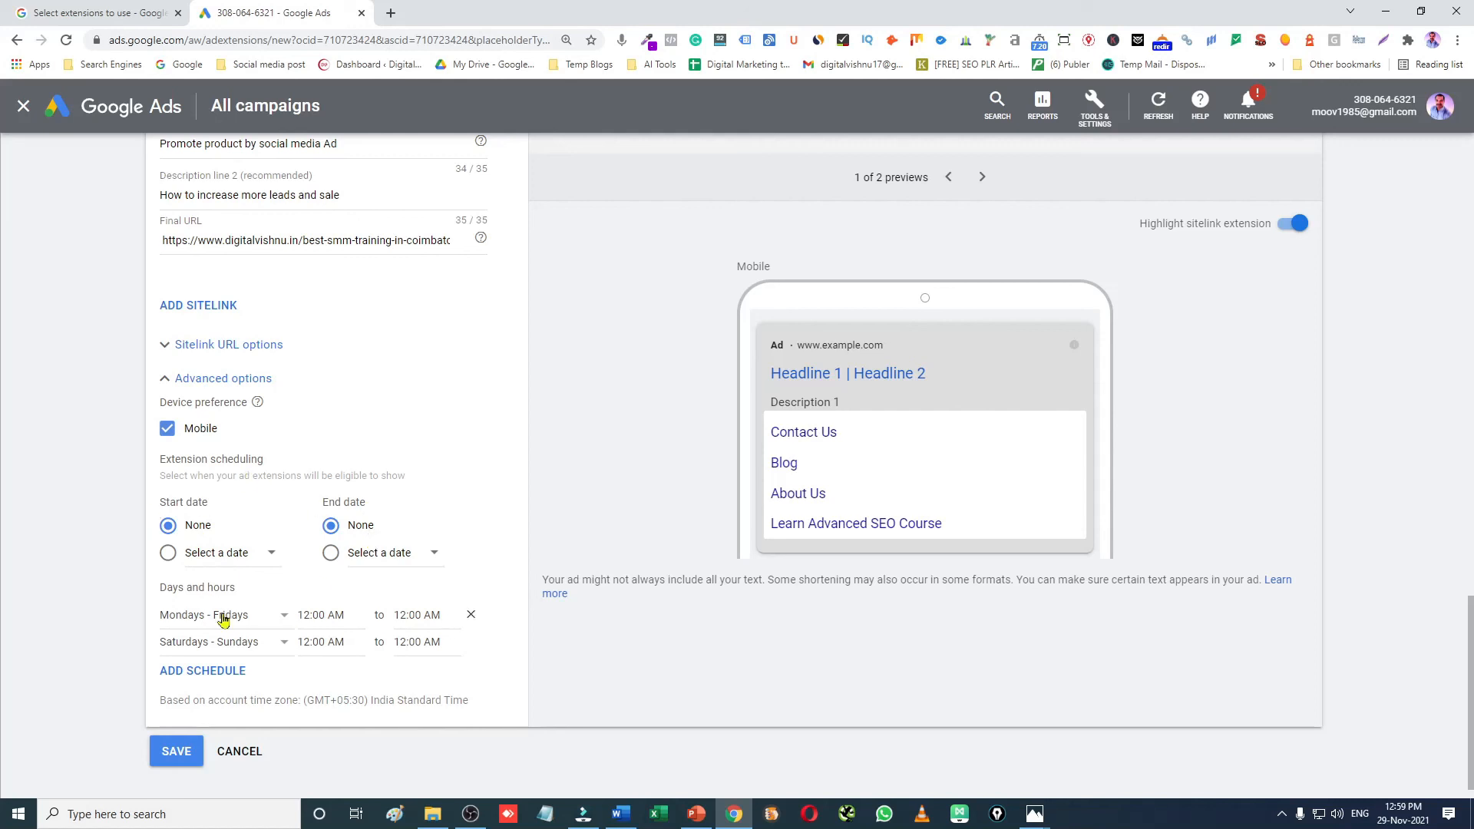
click(175, 755)
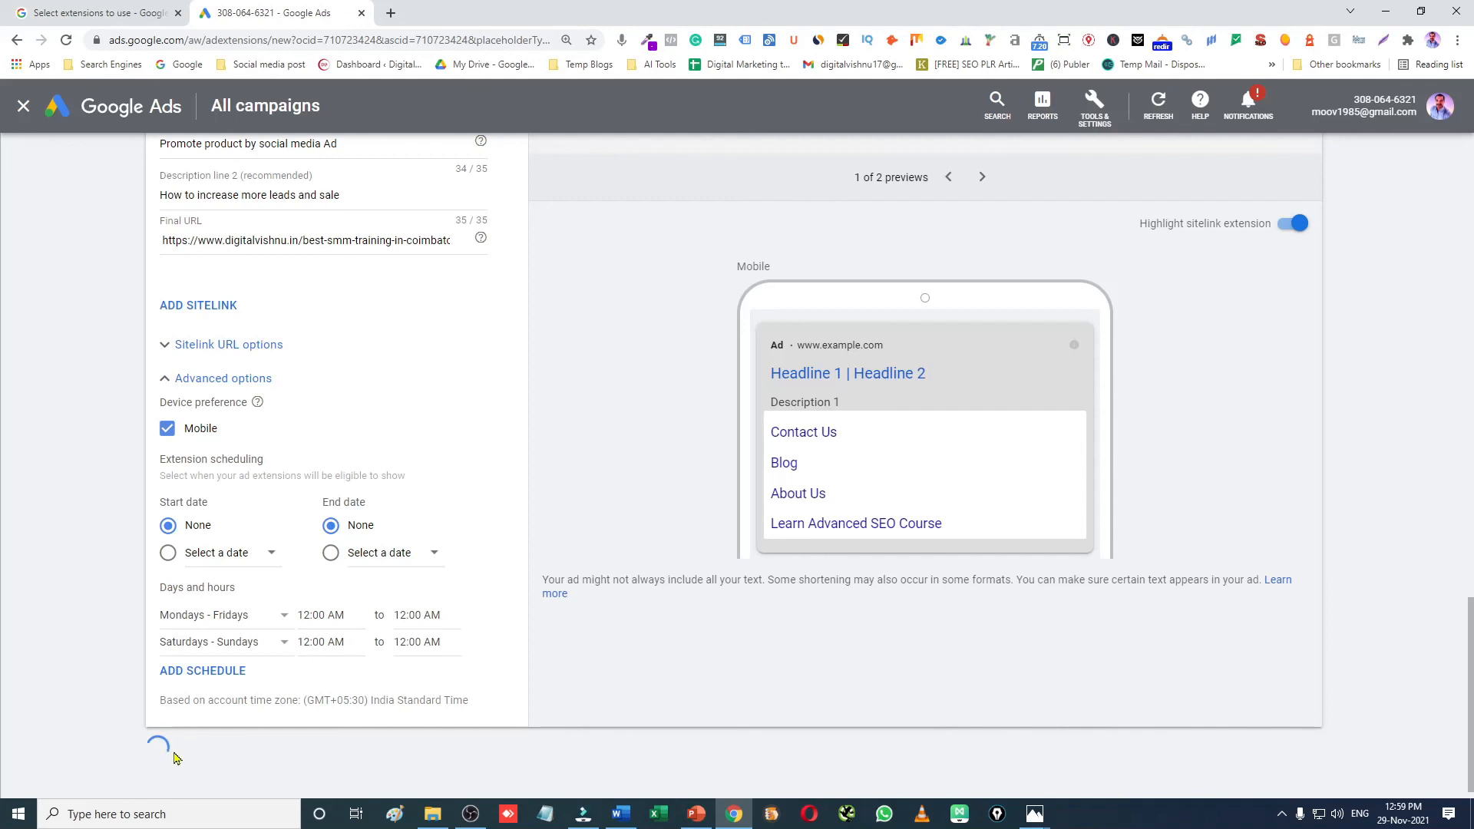